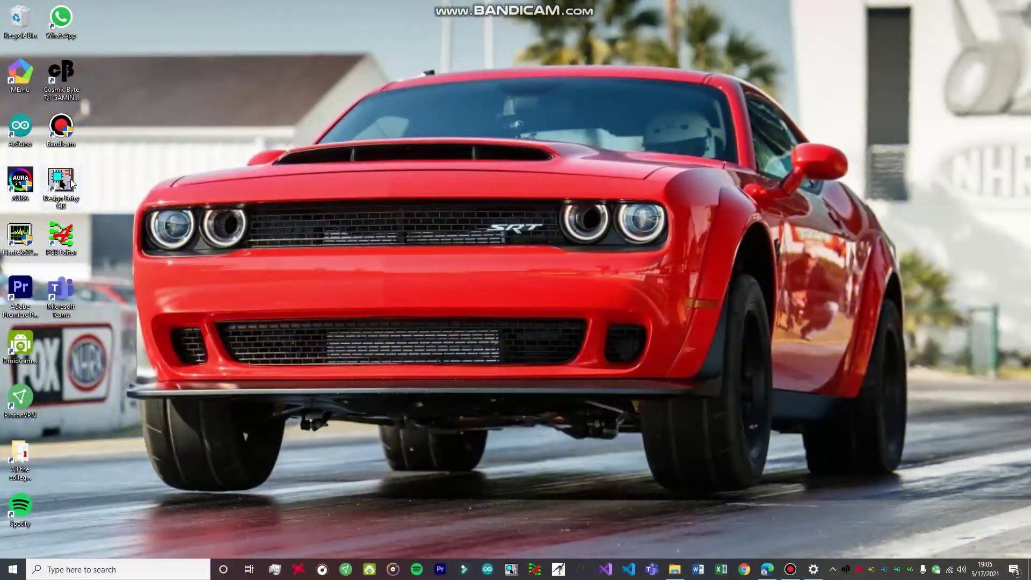
Step: Launch Design Entry CIS with the OrCAD PCB Designer Professional w/PSpice suite
double_click(68, 179)
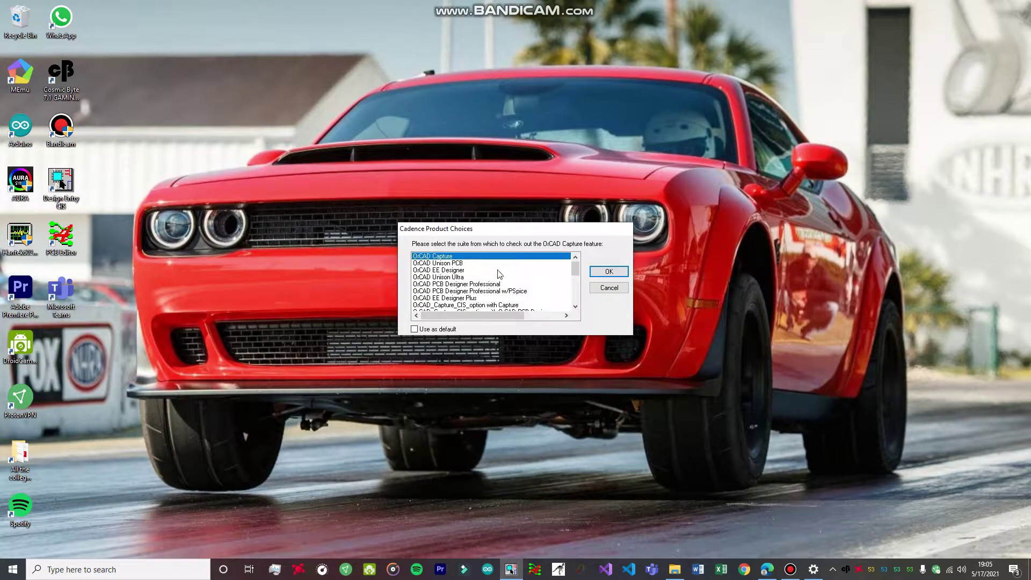
left_click(500, 291)
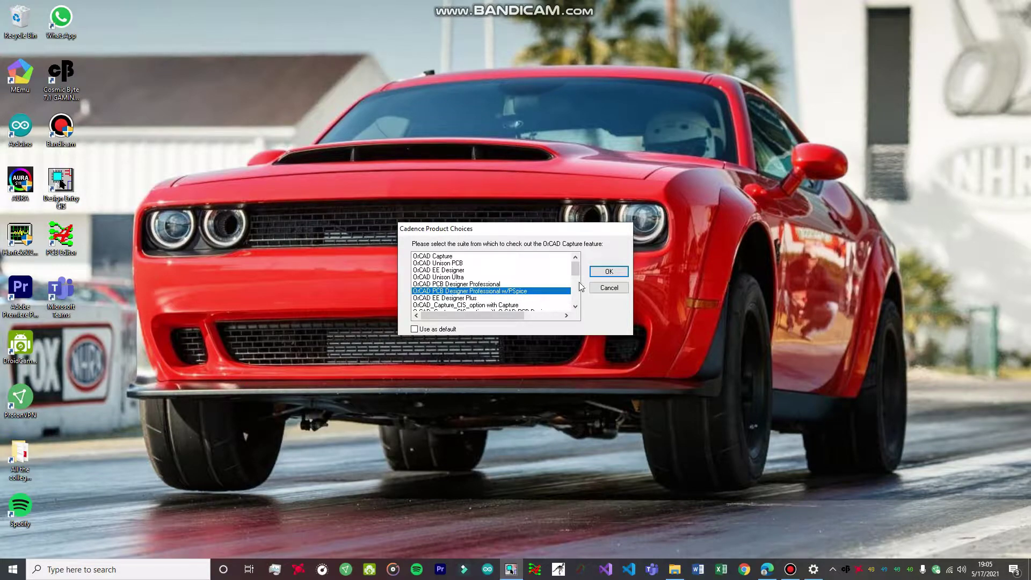
left_click(604, 273)
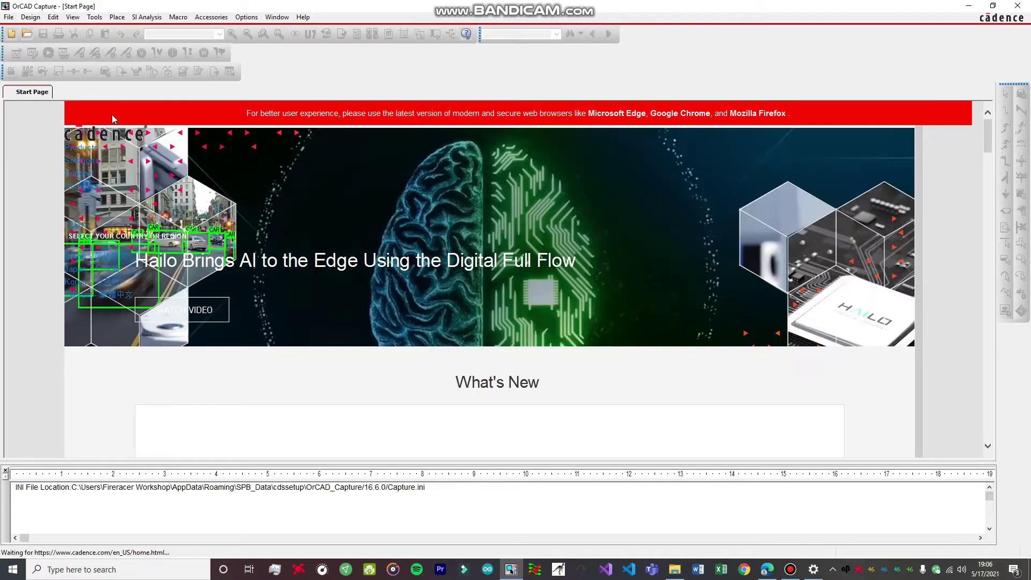
Step: Create a blank Analog or Mixed A/D project named Zener_diode_trial in G:\MY CIRCUIT DESIGNS
left_click(9, 17)
mouse_move(22, 31)
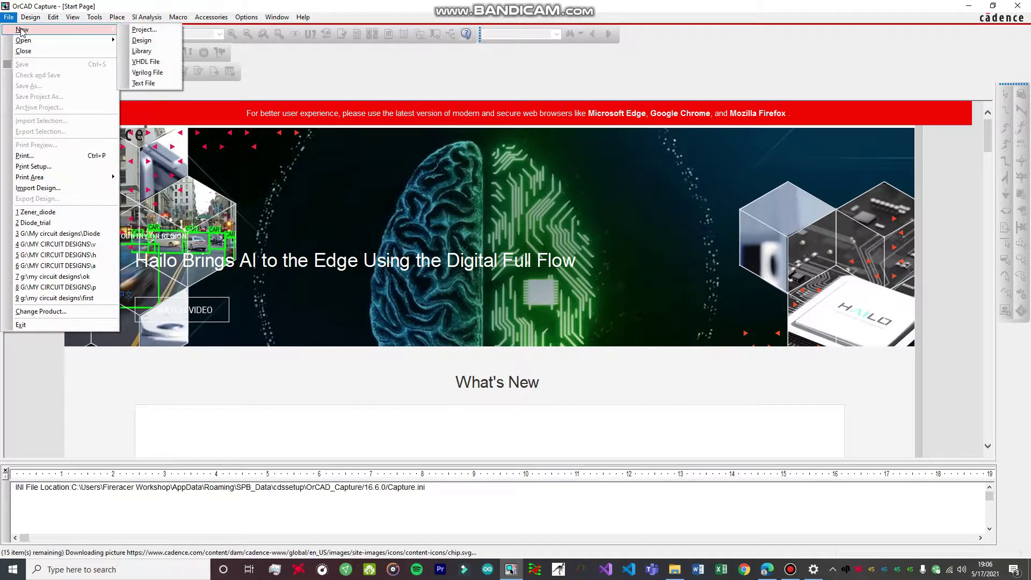
left_click(126, 31)
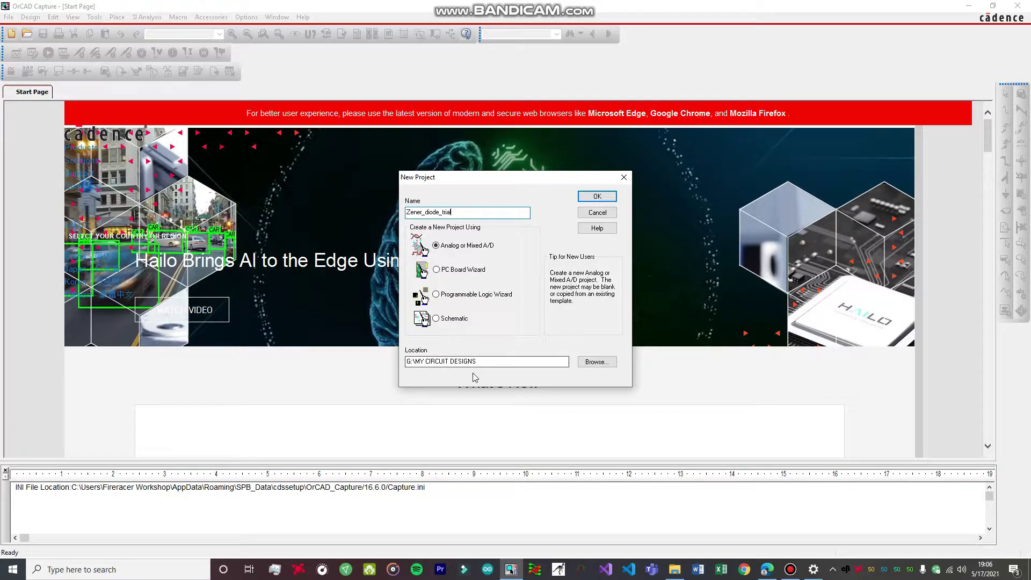
left_click_drag(489, 361, 412, 370)
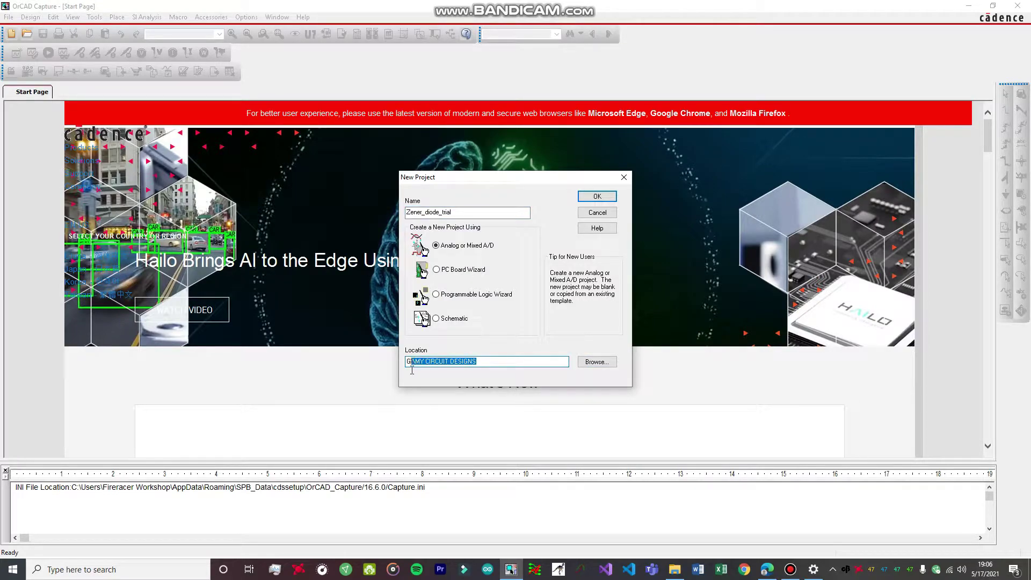
left_click(501, 367)
left_click(596, 196)
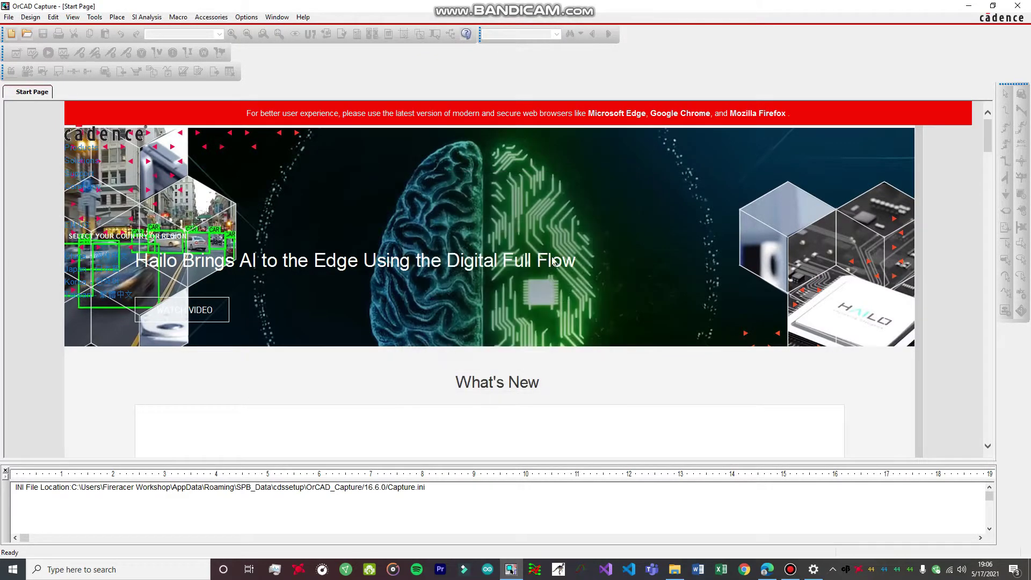
left_click(421, 302)
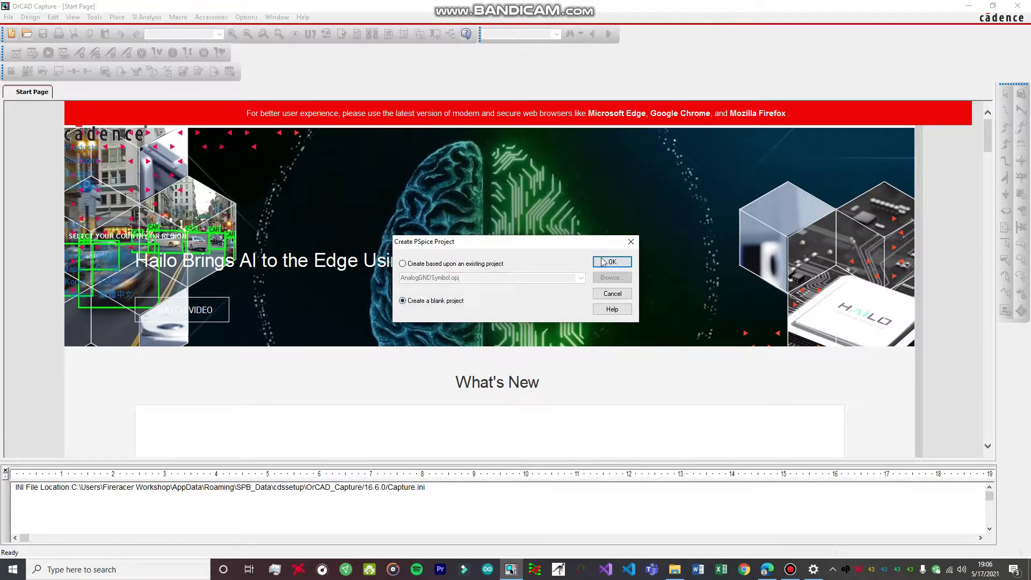
left_click(605, 262)
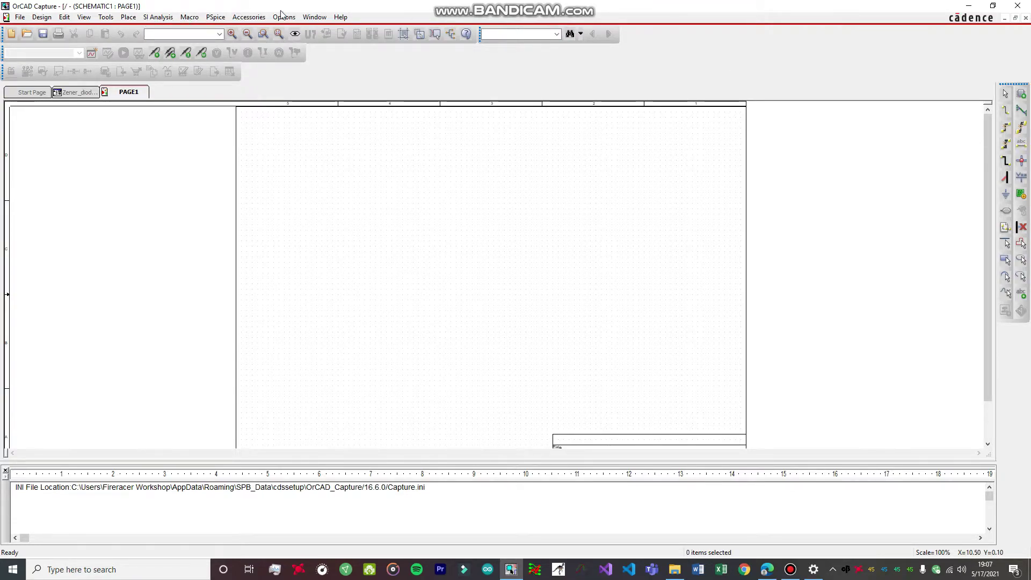
Step: Place one D1N750 zener diode from the DIODE library on the schematic page
left_click(130, 18)
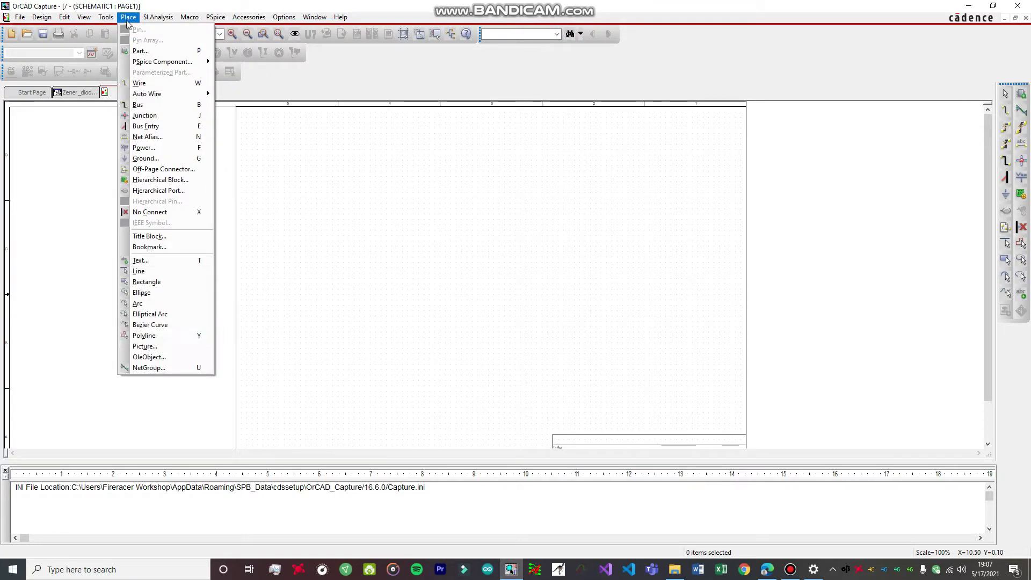
left_click(136, 51)
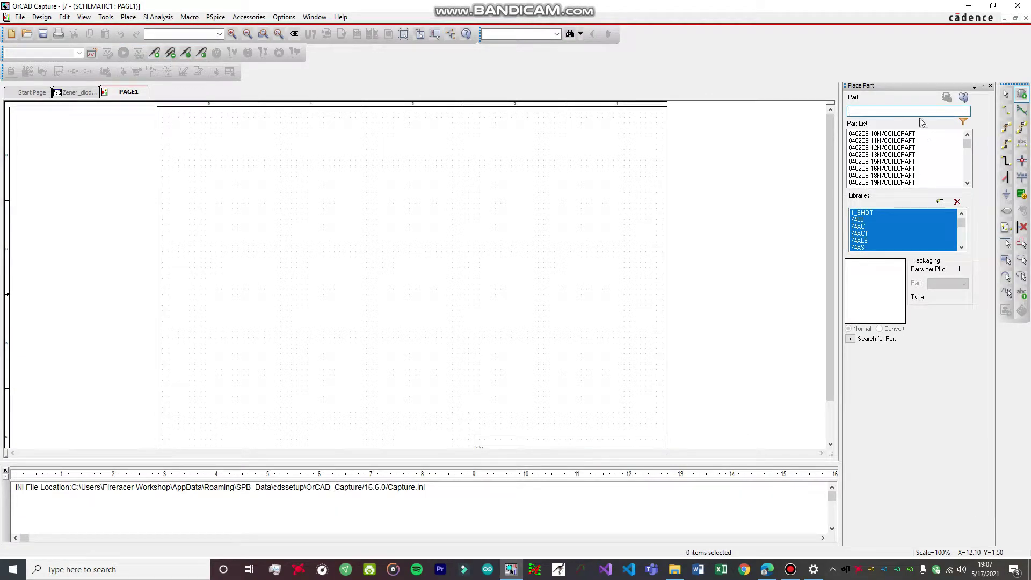
type("D")
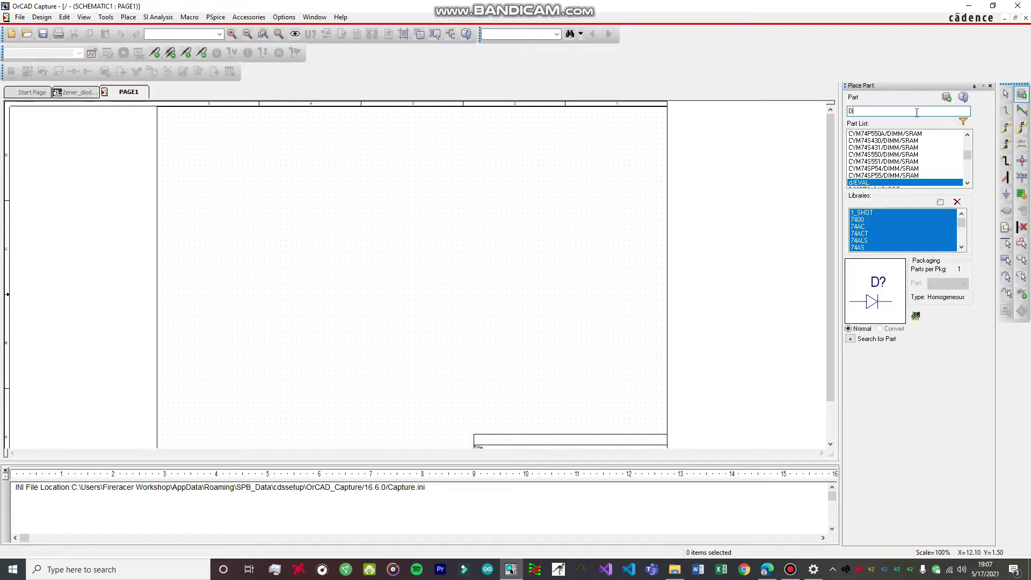
type("1N75")
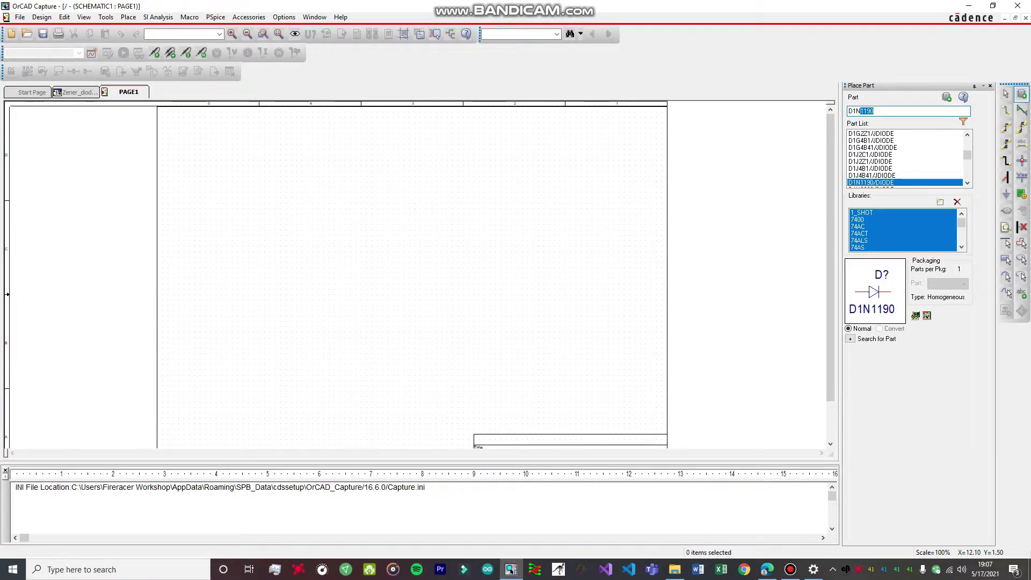
type("0")
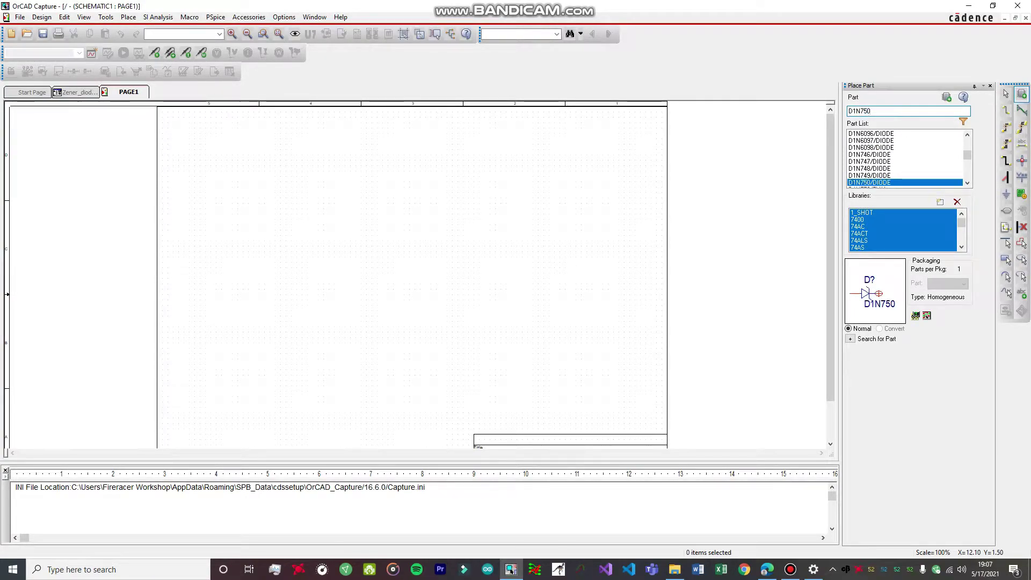
double_click(881, 183)
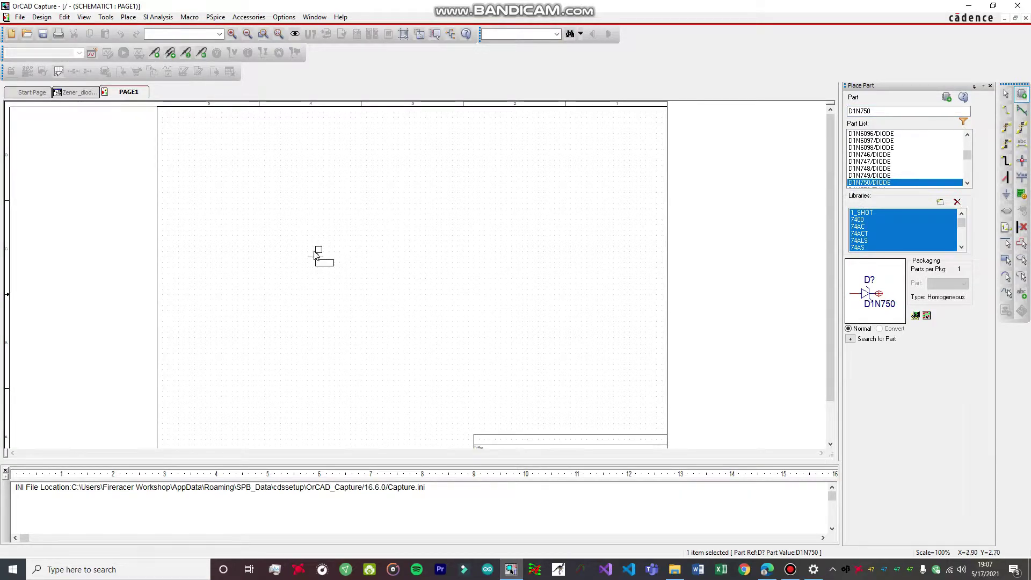
left_click(487, 267)
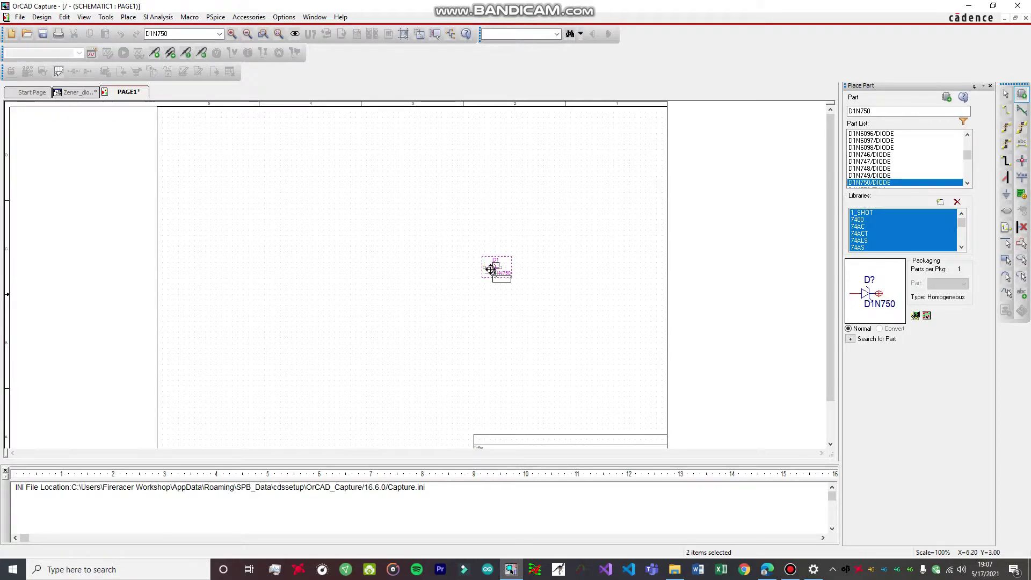
key("Escape")
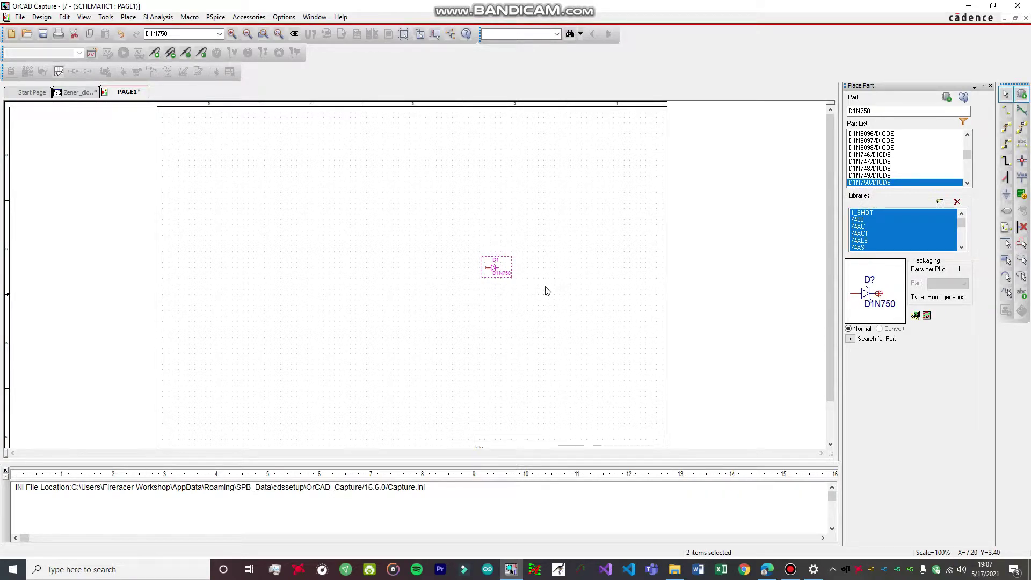
Step: Switch to the browser and bring up the 1N750 zener diode datasheet PDF
left_click(968, 5)
left_click(766, 570)
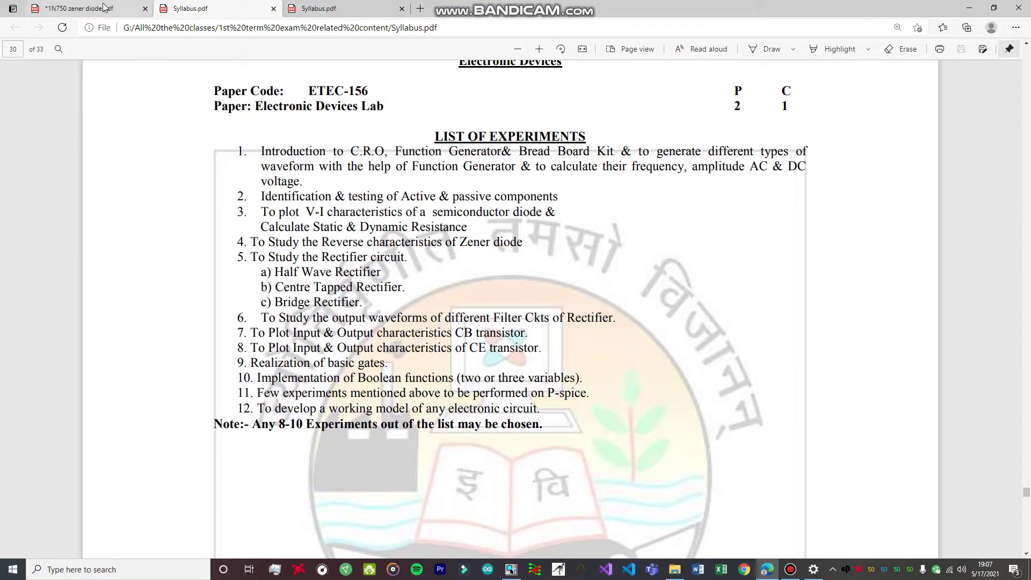
left_click(104, 8)
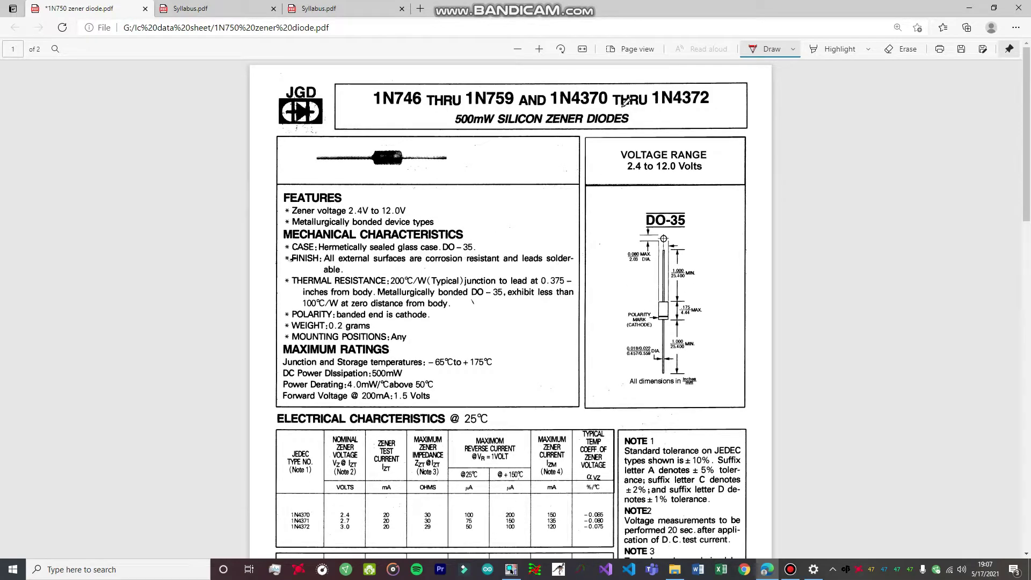
Step: Underline the part-number ranges in the datasheet heading and circle the 500mW DC power dissipation rating in red
left_click_drag(355, 109, 732, 111)
scroll(697, 175, "down", 5)
scroll(697, 175, "up", 6)
scroll(692, 177, "down", 8)
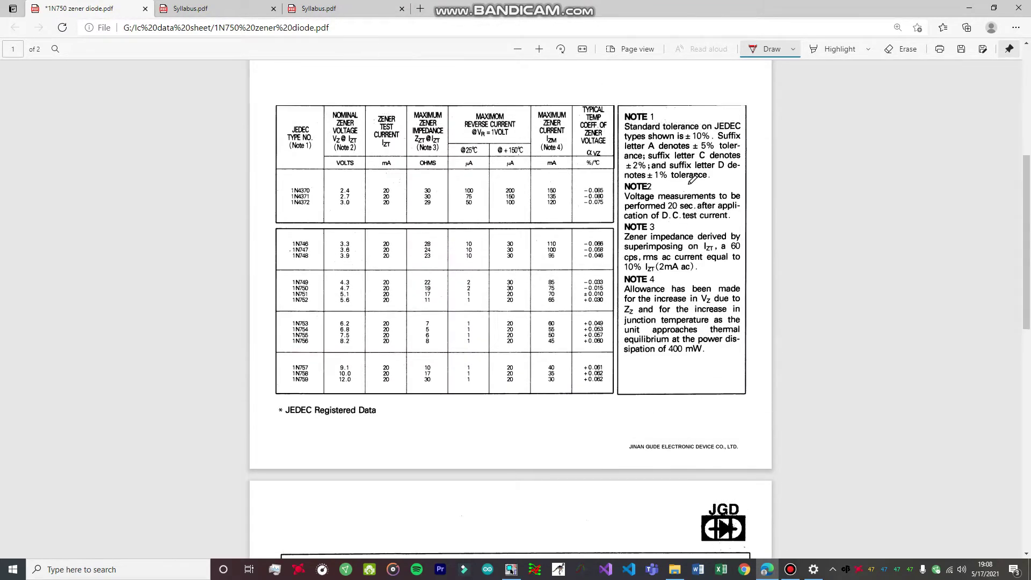
scroll(691, 178, "up", 6)
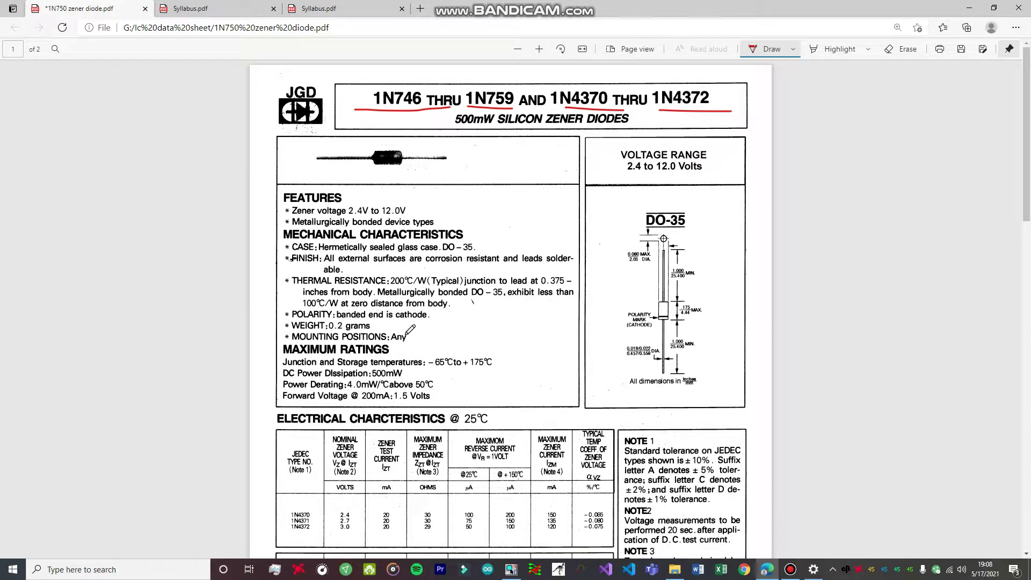
mouse_move(408, 369)
left_mouse_down()
mouse_move(373, 370)
mouse_move(387, 379)
mouse_move(409, 370)
left_mouse_up()
Step: Underline 1N750 in the electrical characteristics table and circle its 4.7 V nominal zener voltage
scroll(454, 373, "down", 7)
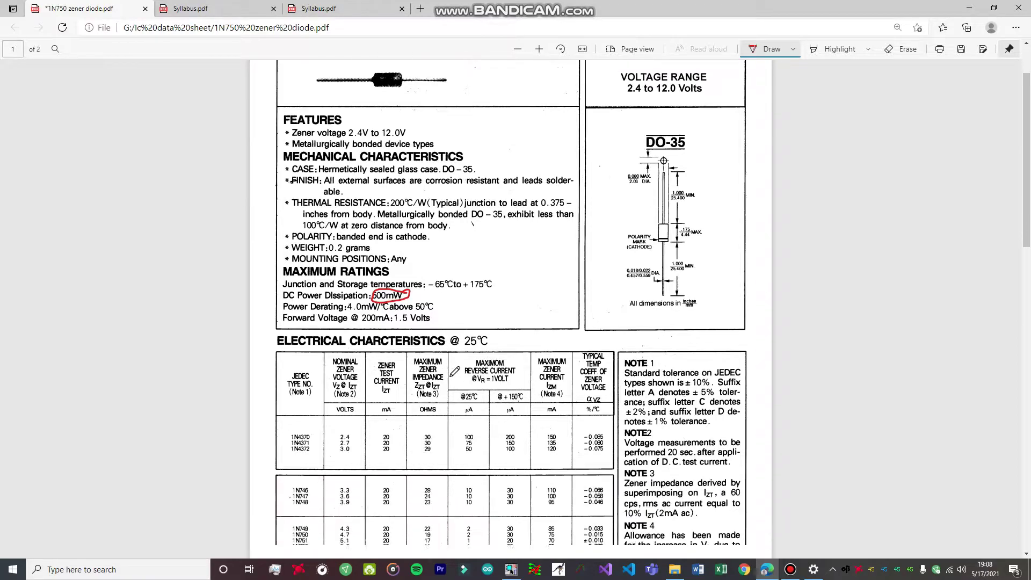
scroll(311, 282, "down", 1)
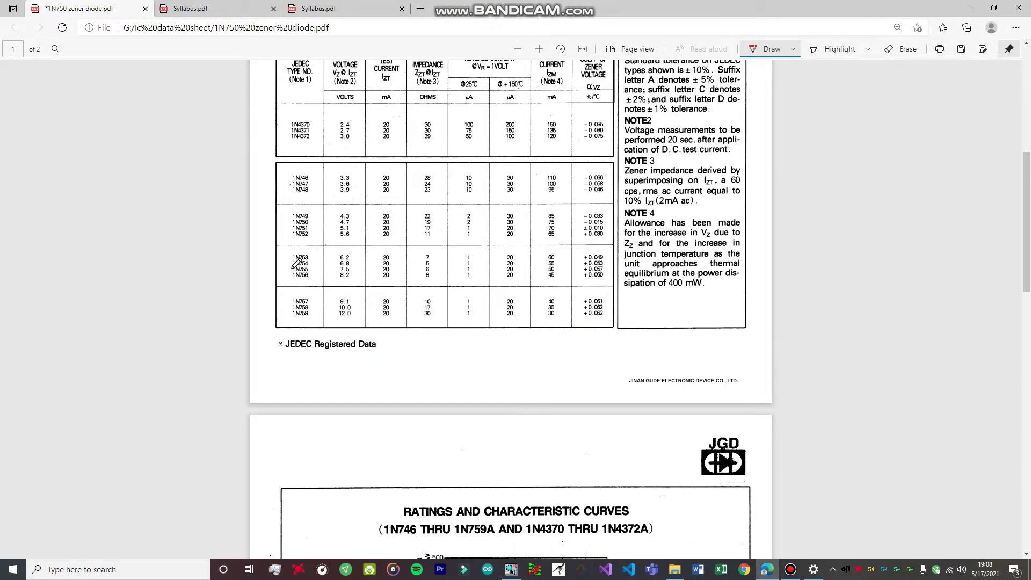
scroll(186, 247, "up", 3)
scroll(77, 198, "up", 1)
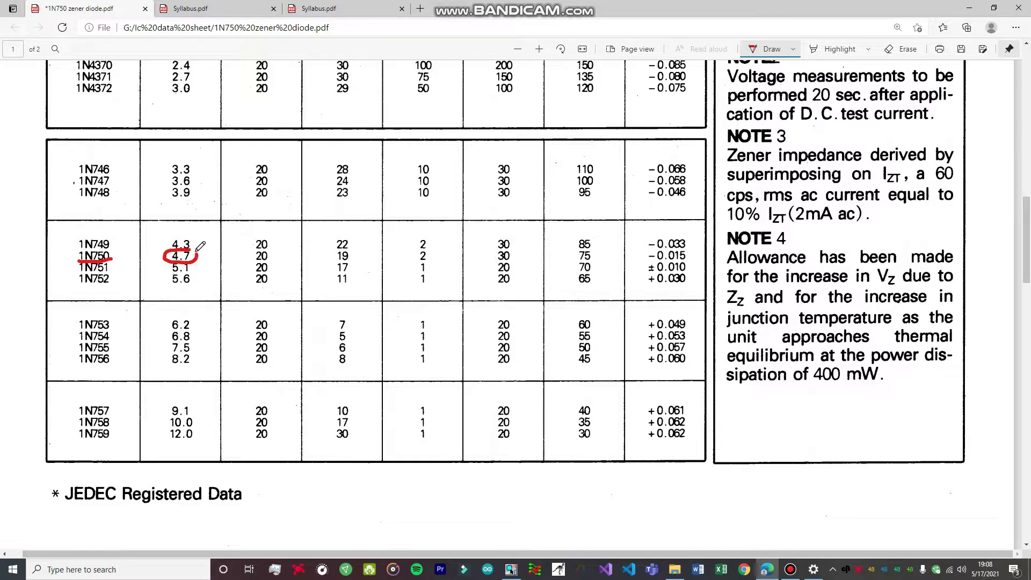
left_click_drag(189, 246, 191, 248)
scroll(200, 252, "up", 4)
scroll(226, 323, "down", 3)
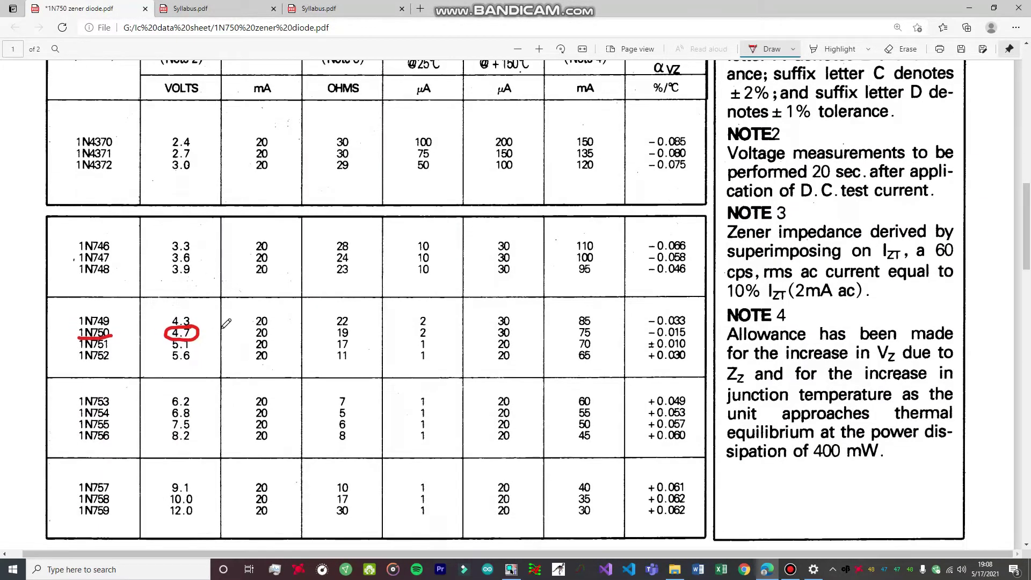
Step: Tick the 1N750 row's 20 mA test current and 75 mA maximum zener current, and handwrite 75 beside the latter
left_click_drag(275, 335, 291, 329)
scroll(609, 301, "up", 2)
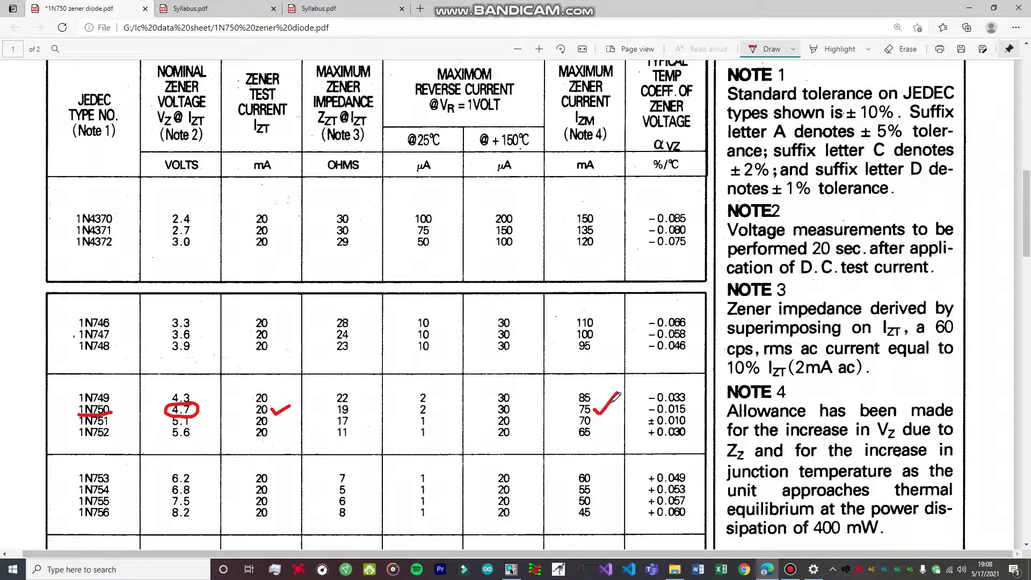
mouse_move(548, 420)
left_mouse_down()
mouse_move(559, 401)
mouse_move(557, 424)
left_mouse_up()
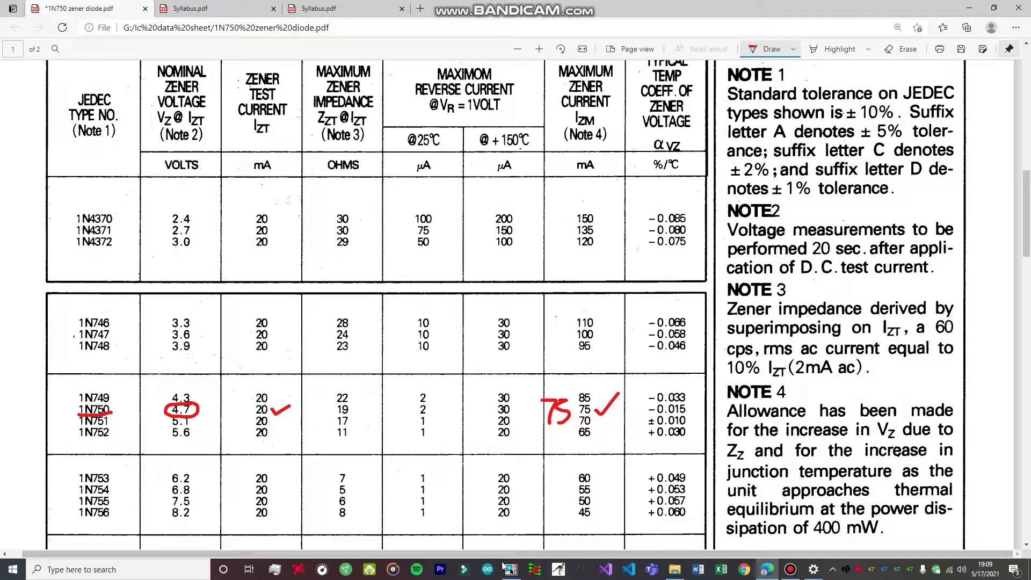
Step: Switch back to the OrCAD Capture schematic and shift the D1N750 diode slightly
scroll(499, 358, "down", 1)
scroll(500, 359, "down", 3)
scroll(500, 358, "up", 12)
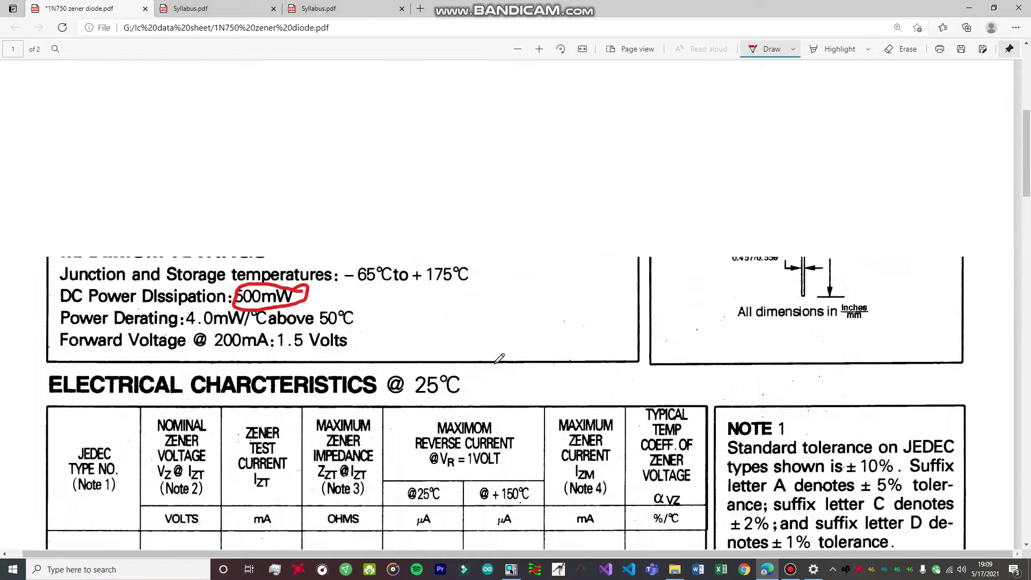
scroll(499, 359, "down", 4)
scroll(499, 359, "down", 10)
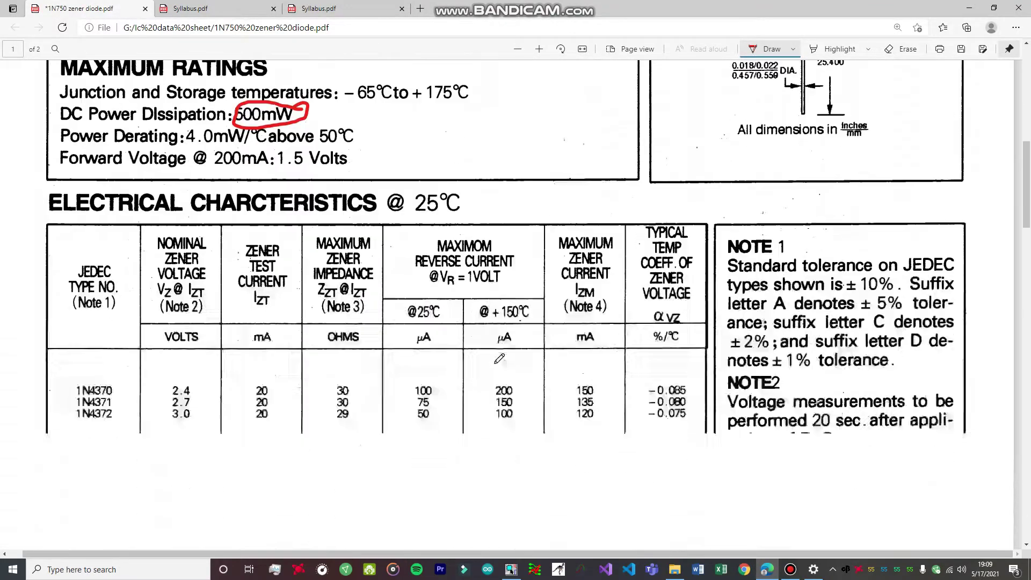
left_click(511, 569)
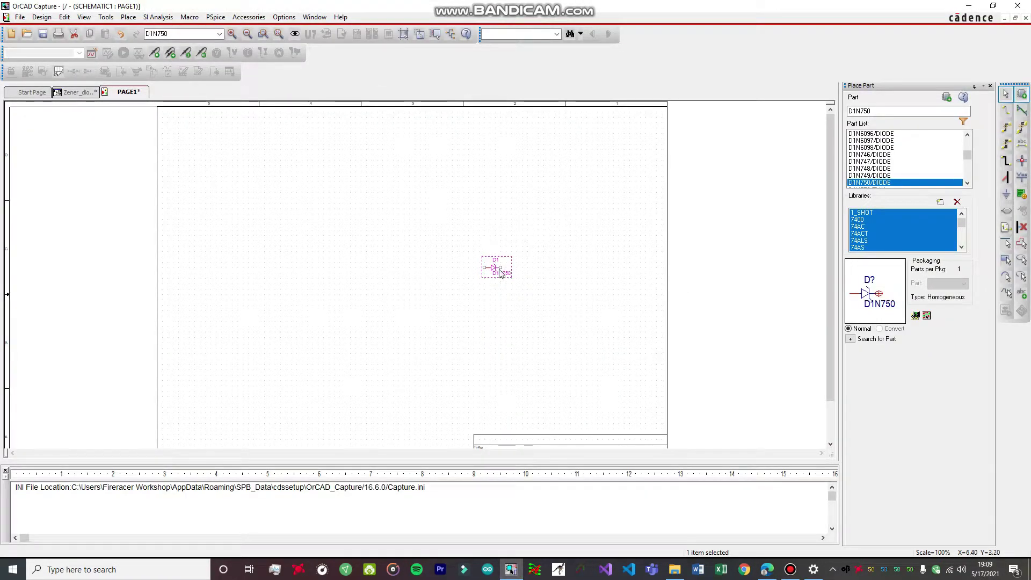
mouse_move(491, 274)
left_mouse_down()
mouse_move(508, 276)
mouse_move(497, 279)
left_mouse_up()
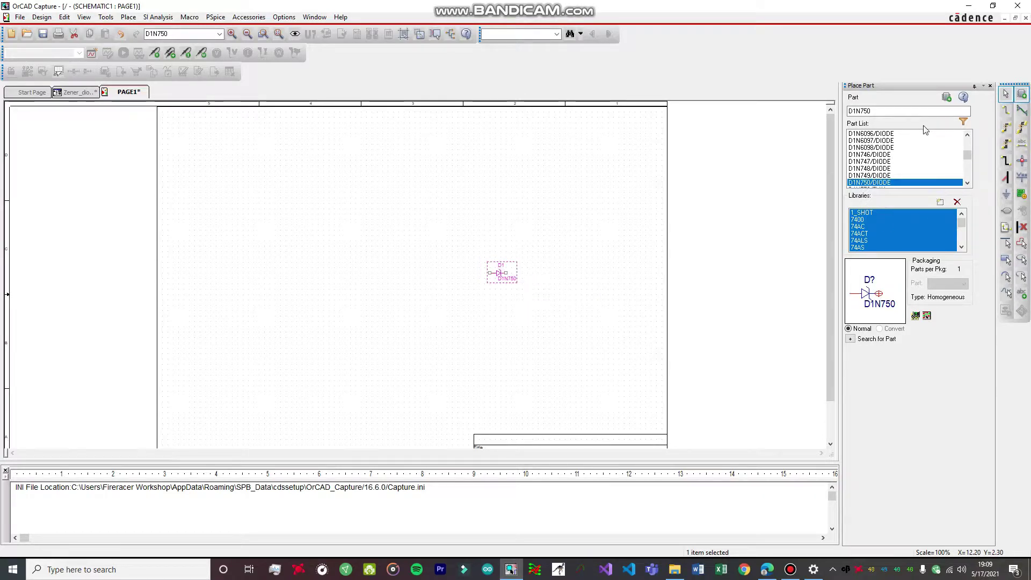
Step: Place a VDC source from the SOURCE library on the schematic, well to the left of the diode
key("BackSpace")
key("BackSpace")
key("BackSpace")
key("BackSpace")
key("BackSpace")
key("BackSpace")
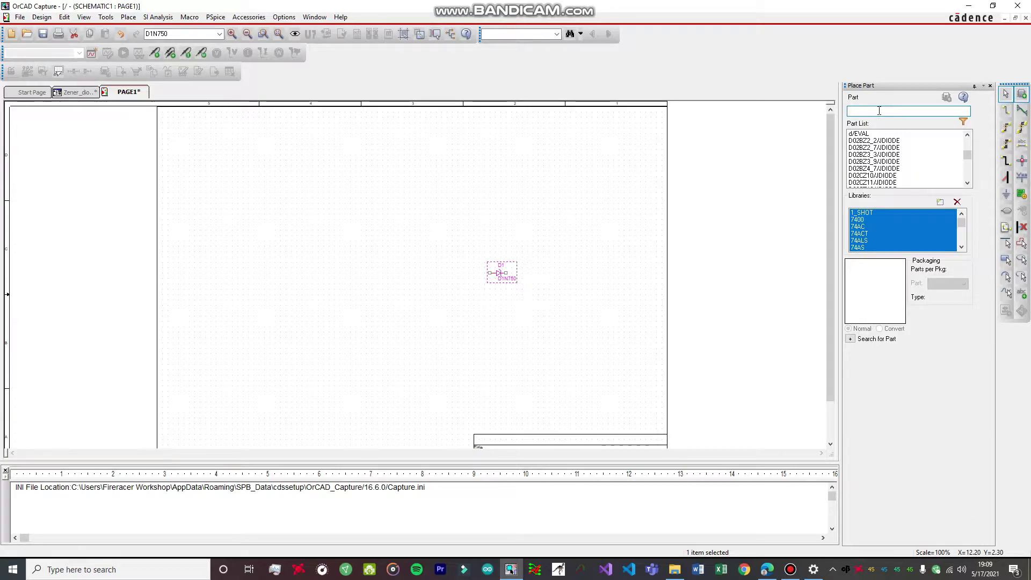
type("Vdc")
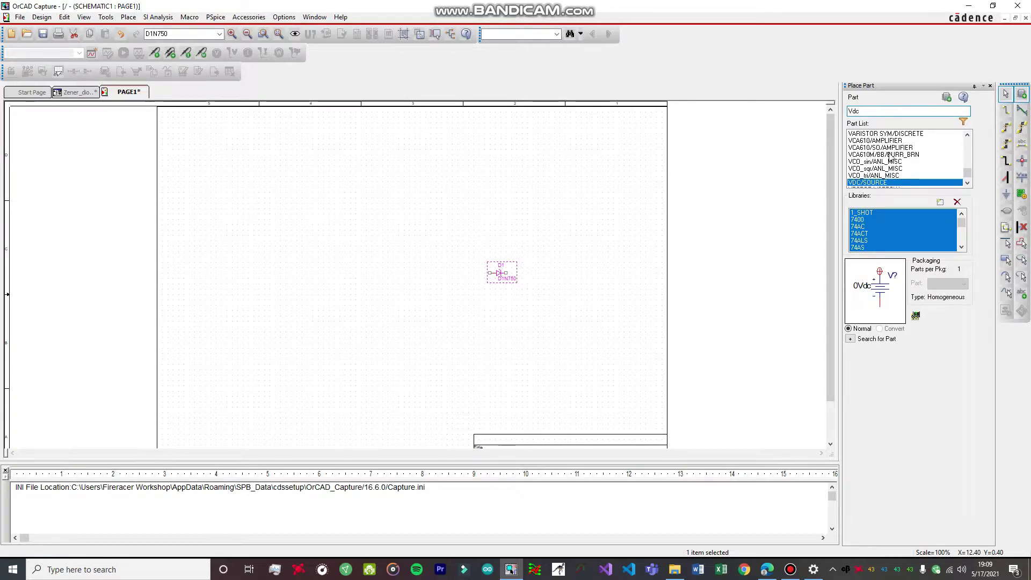
left_click(872, 185)
double_click(872, 185)
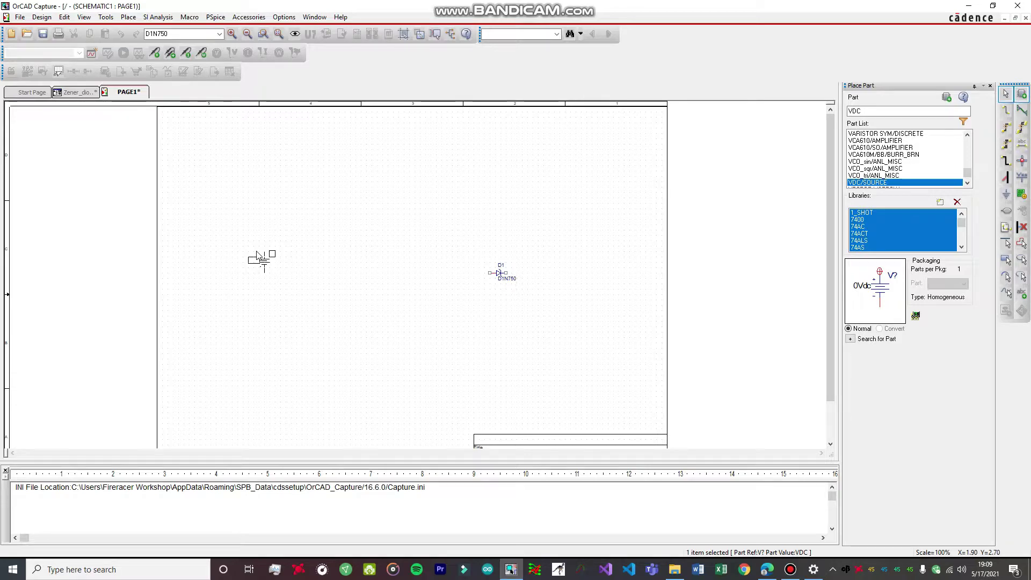
left_click(259, 257)
key("Escape")
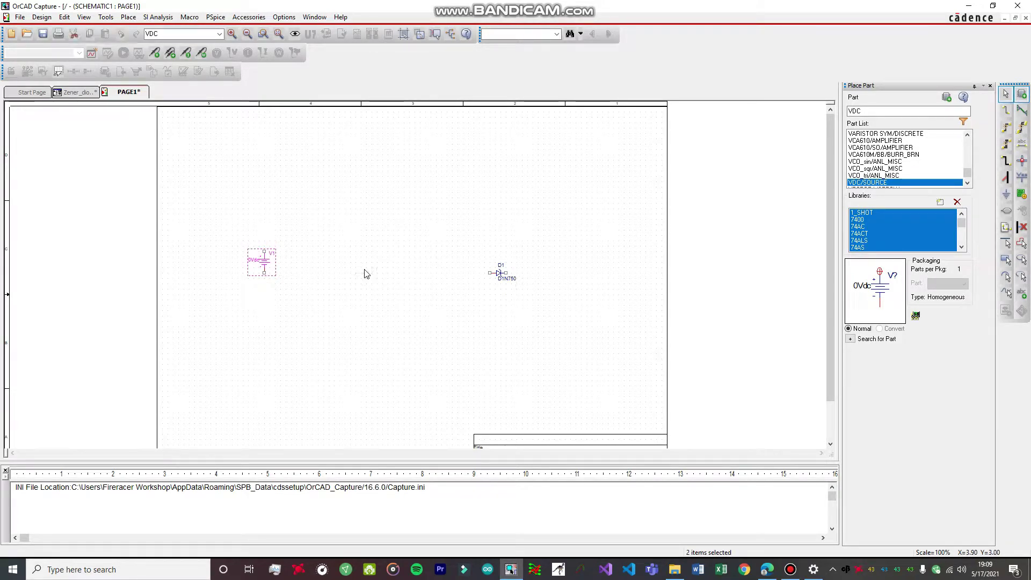
Step: Place an R resistor from the ANALOG library on the schematic, above and between the voltage source and the diode
left_click(867, 109)
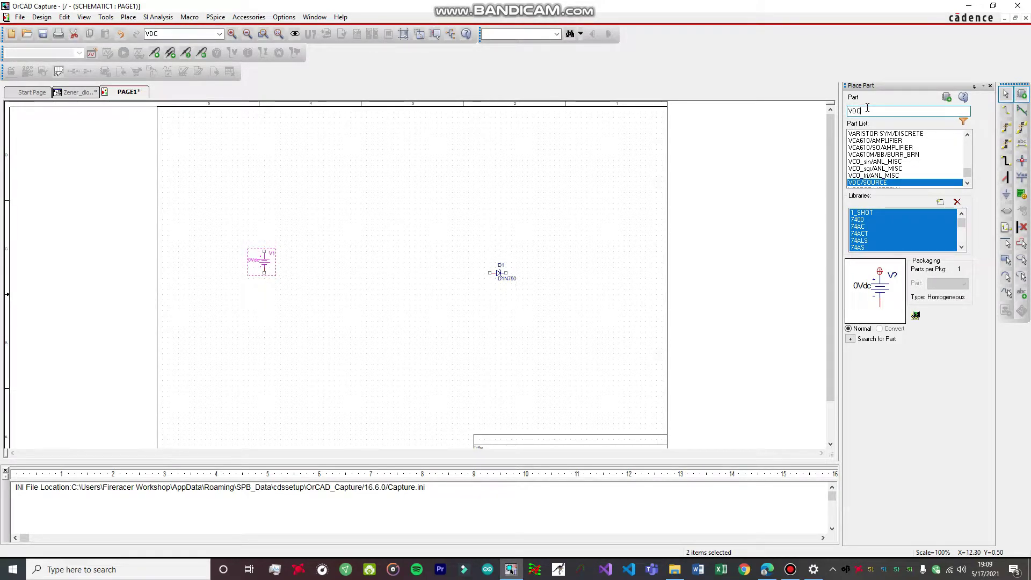
key("BackSpace")
key("BackSpace")
key("BackSpace")
type("R")
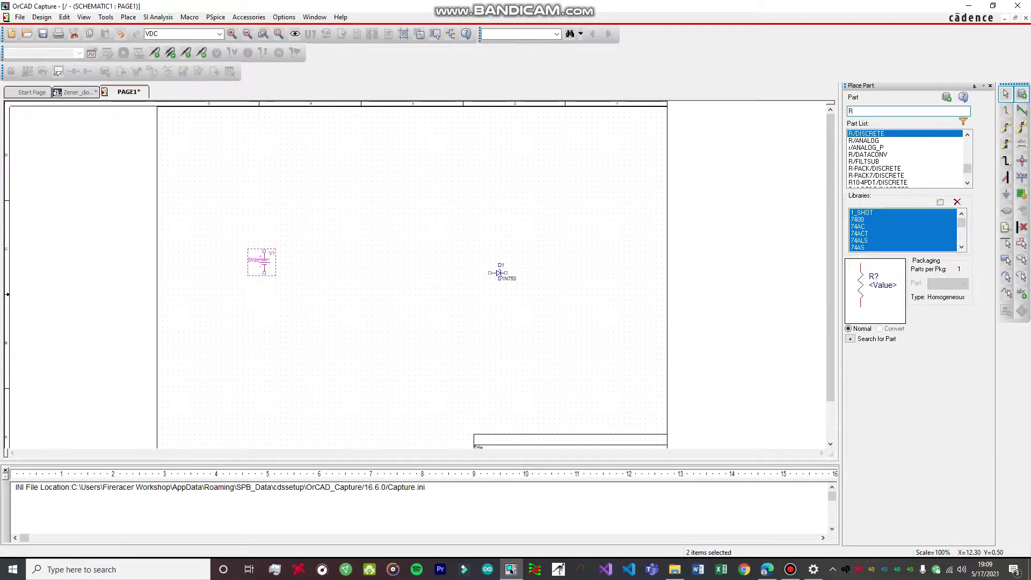
left_click(866, 141)
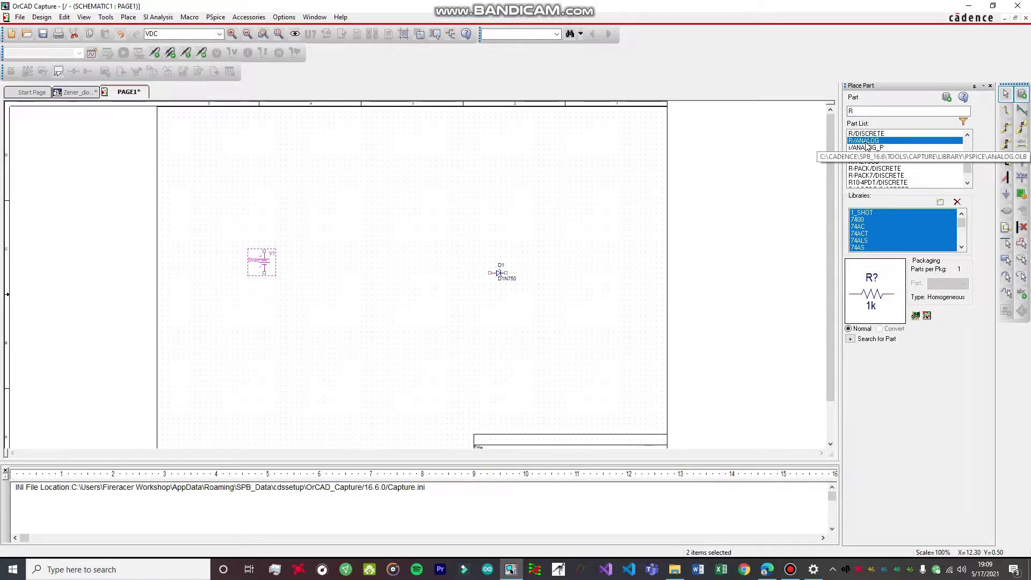
double_click(866, 144)
left_click(372, 212)
key("Escape")
Step: Move V1 and D1 closer to the resistor and rotate the diode upright
left_click_drag(271, 260, 301, 253)
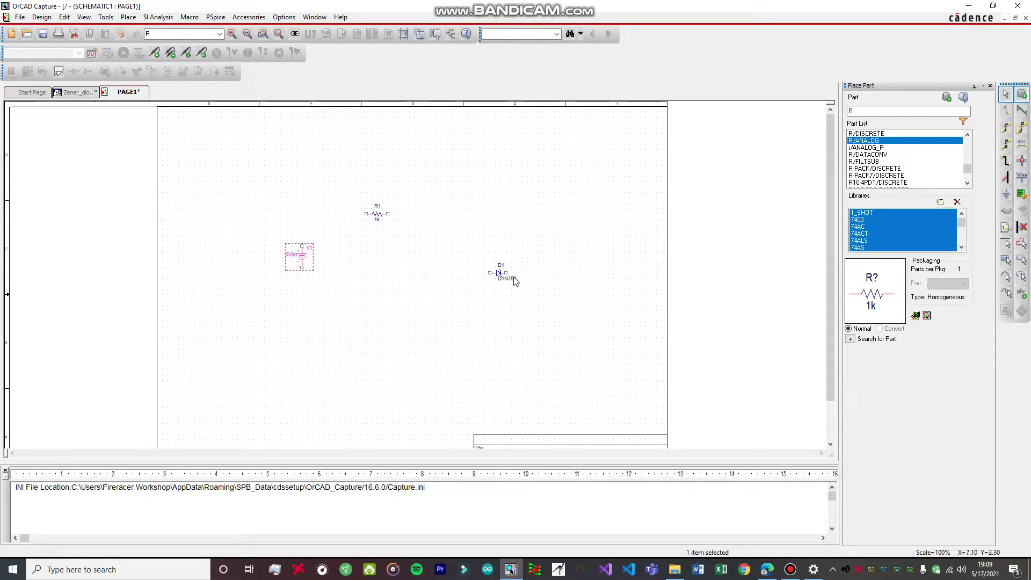
left_click_drag(499, 273, 453, 256)
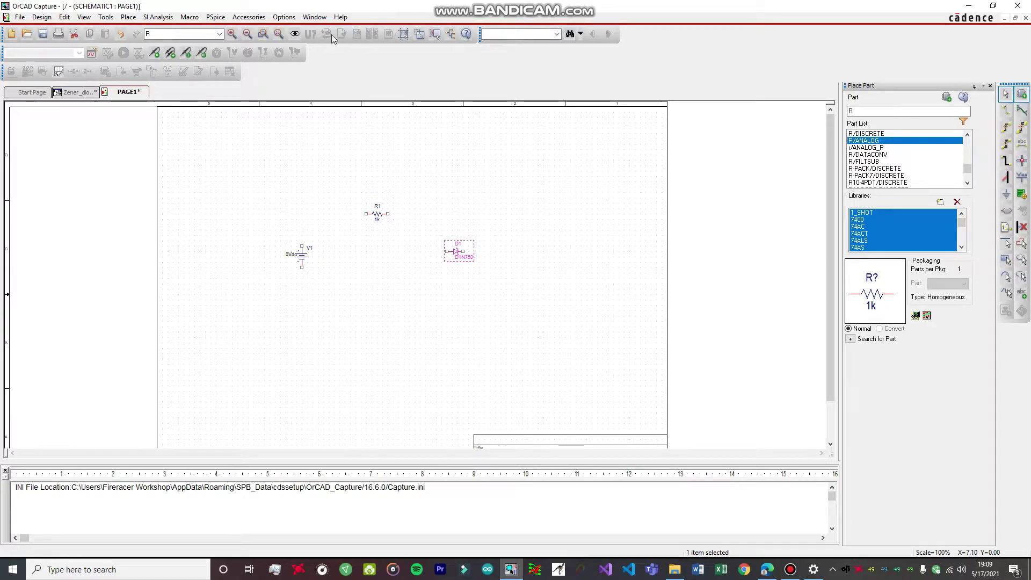
right_click(456, 252)
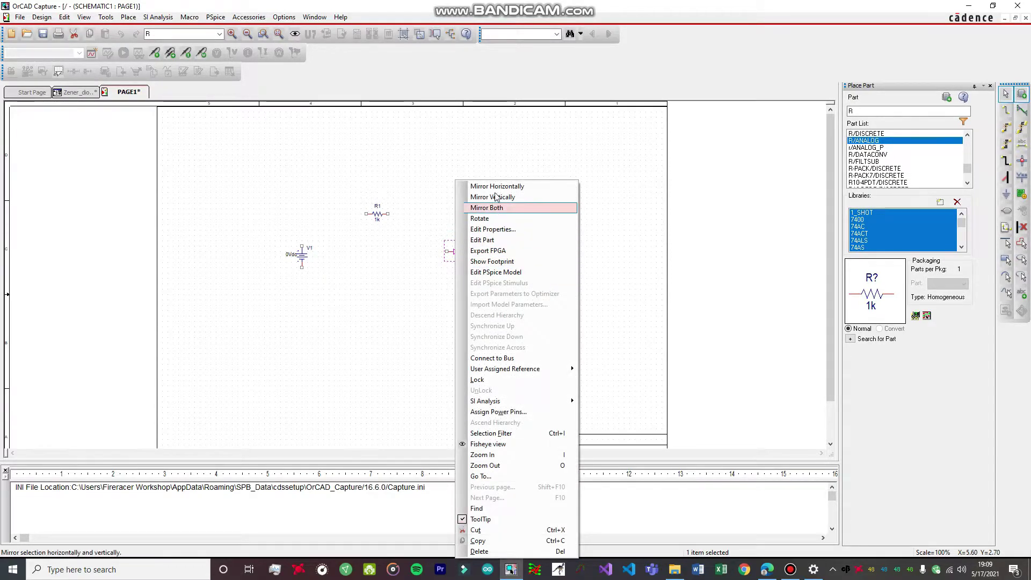
left_click(490, 218)
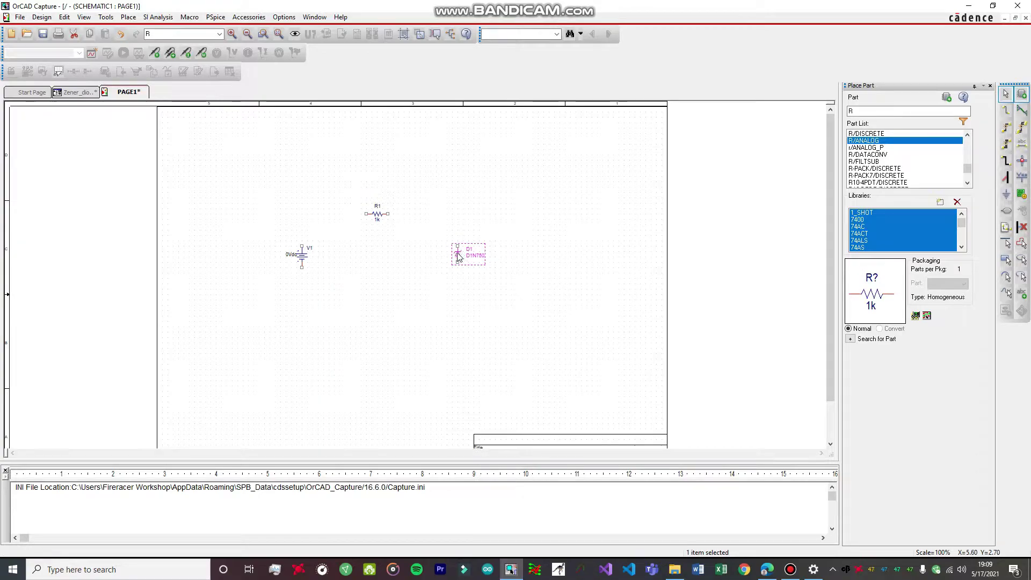
Step: Mirror the diode vertically and mirror it back so its cathode faces up
right_click(457, 257)
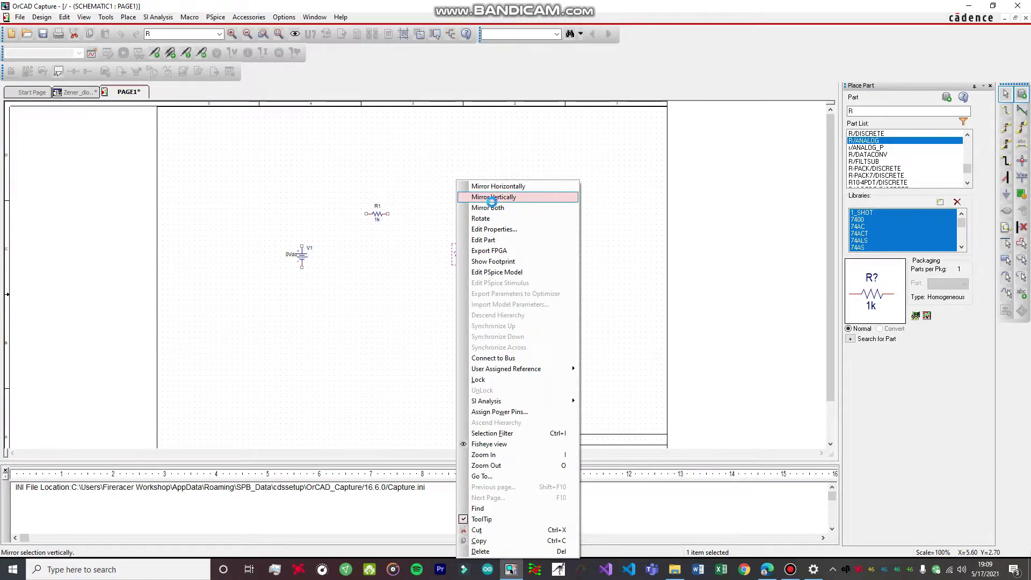
left_click(490, 197)
left_click_drag(457, 252, 458, 255)
right_click(458, 255)
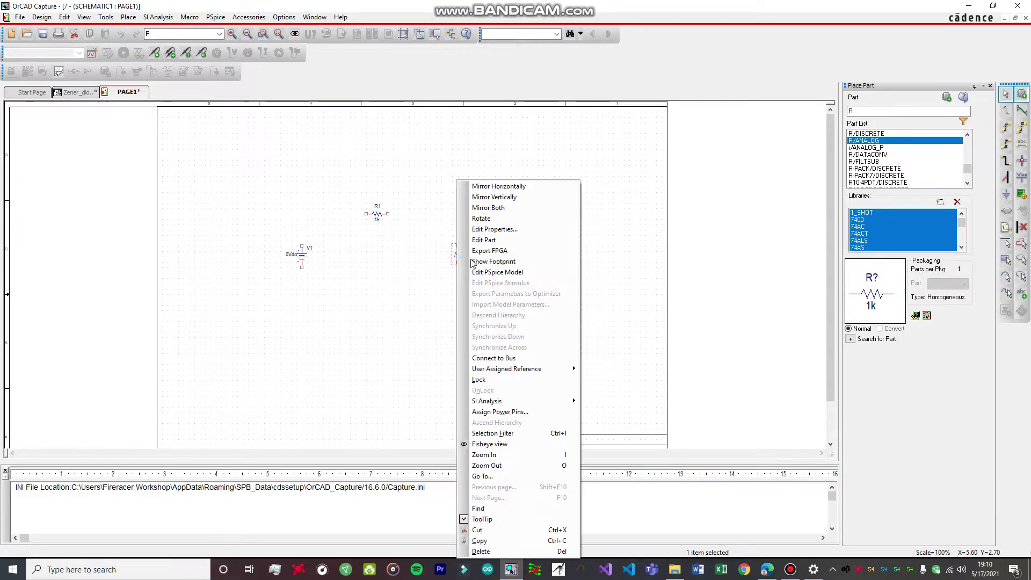
left_click(489, 198)
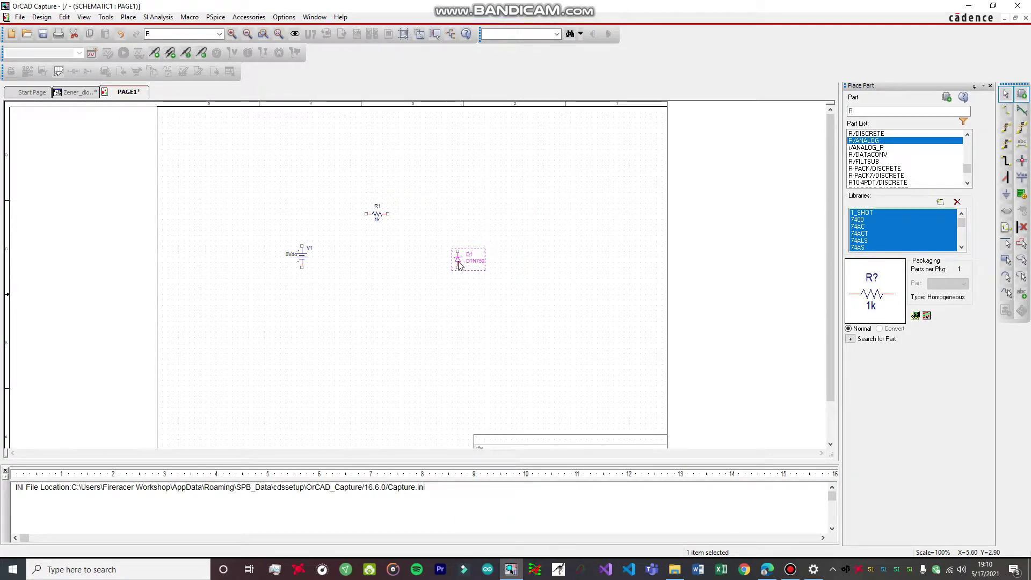
Step: Shift the upright diode slightly toward the voltage source
left_click_drag(462, 261, 451, 261)
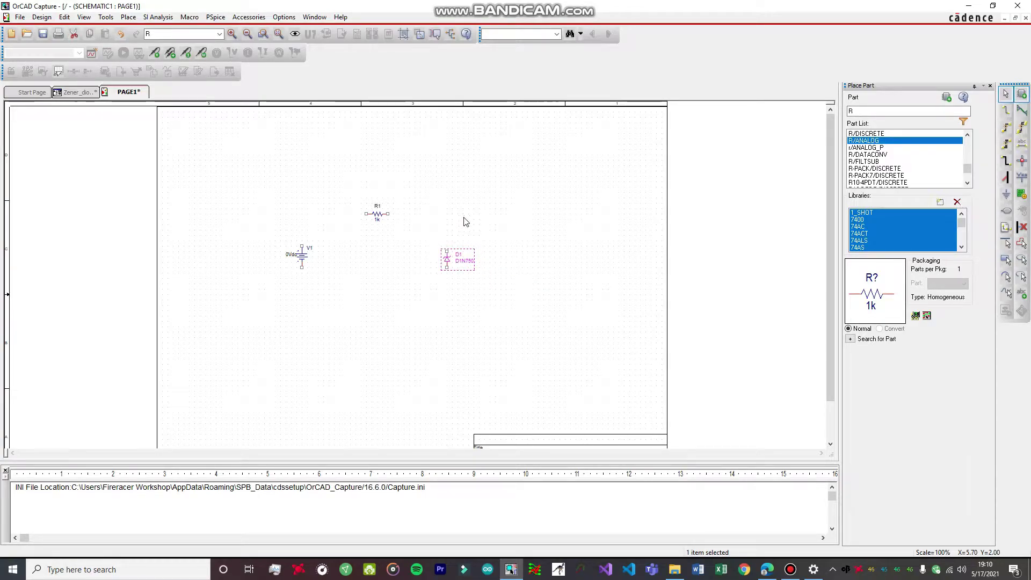
left_click(546, 297)
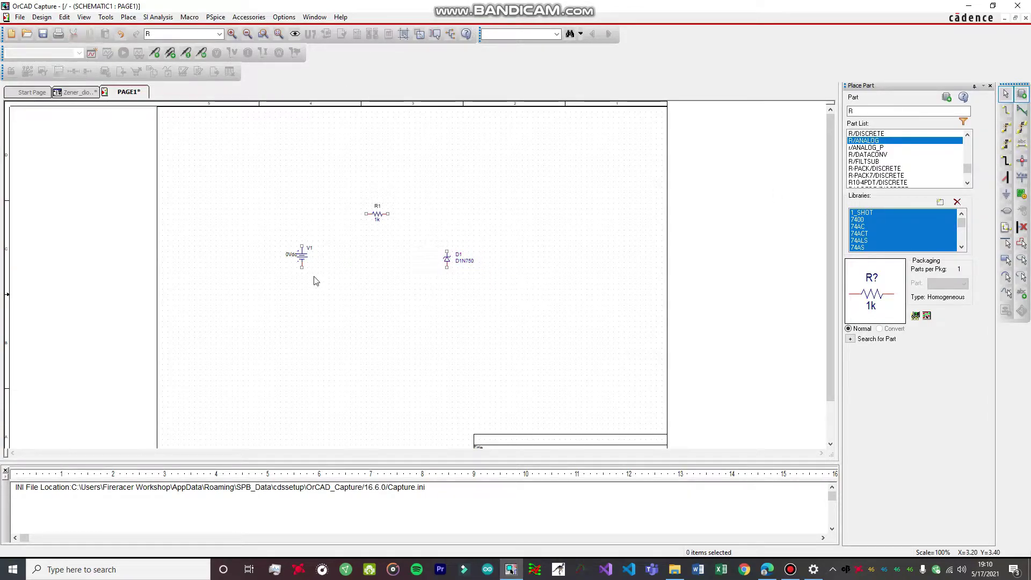
Step: Wire a closed series loop from V1's positive terminal through R1 to D1's cathode, and from D1's anode back to V1's negative terminal
scroll(327, 283, "up", 1)
middle_click(475, 271)
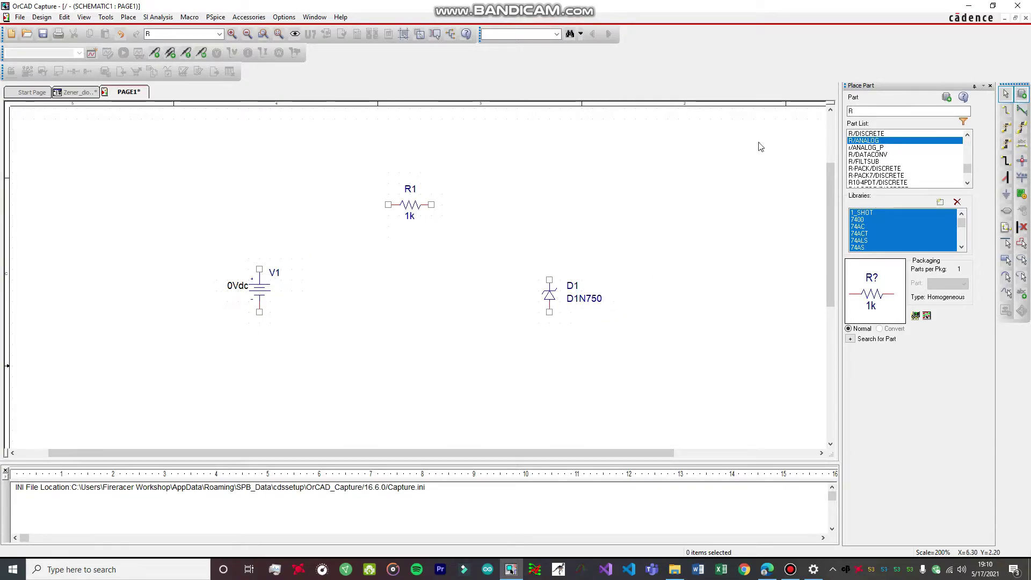
left_click(1006, 110)
left_click(260, 268)
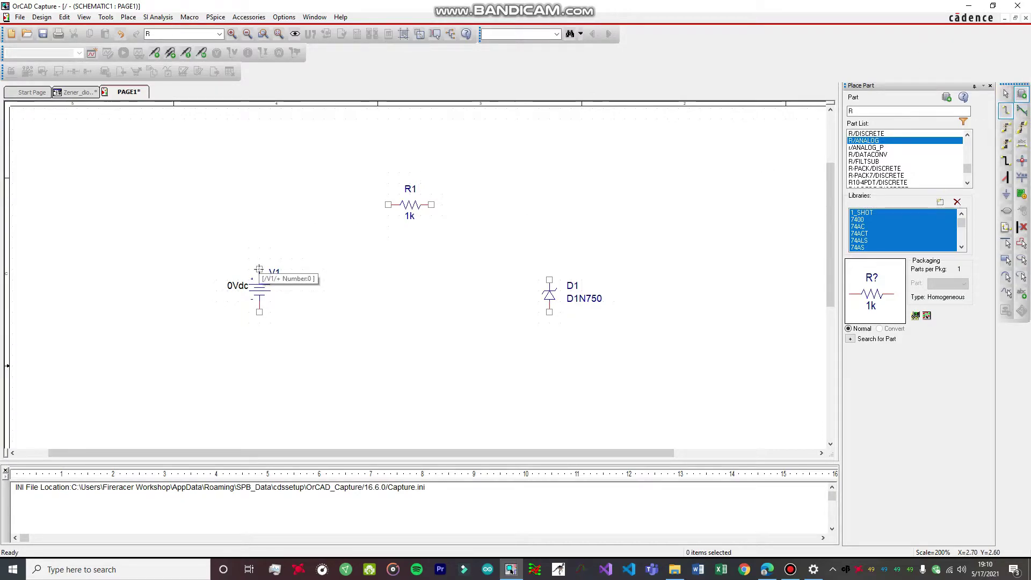
left_click(387, 205)
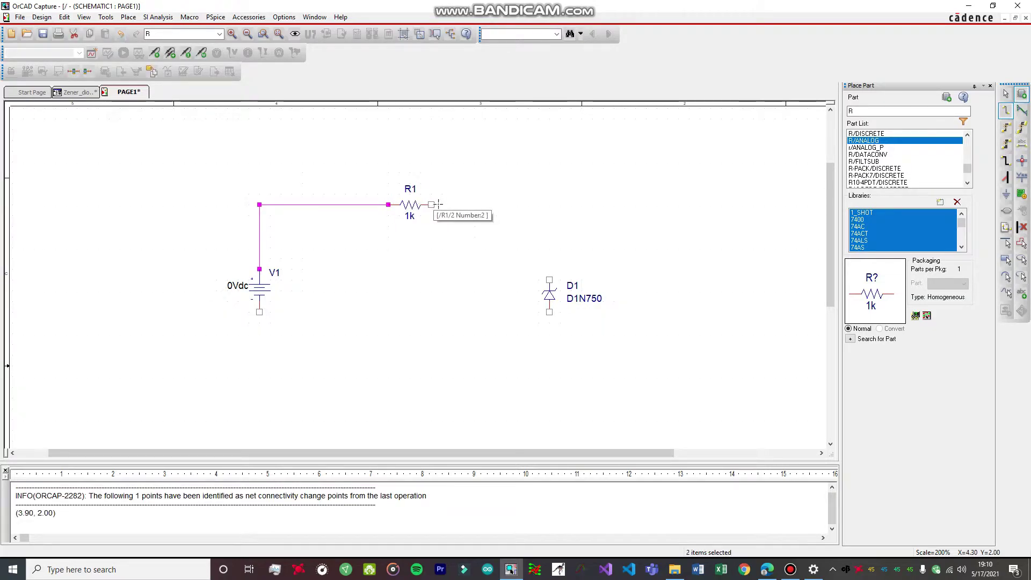
left_click(433, 205)
left_click(548, 280)
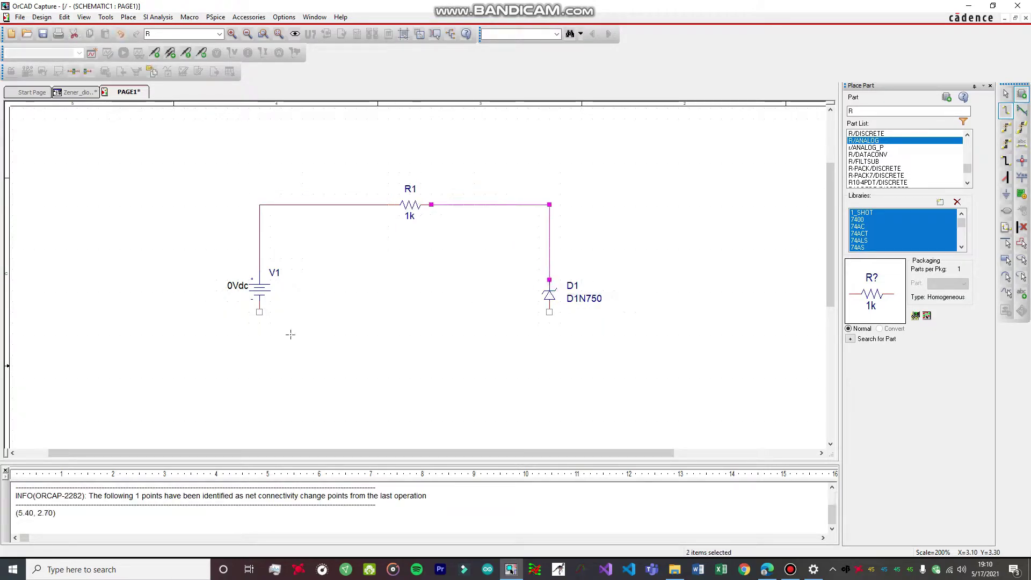
left_click(259, 312)
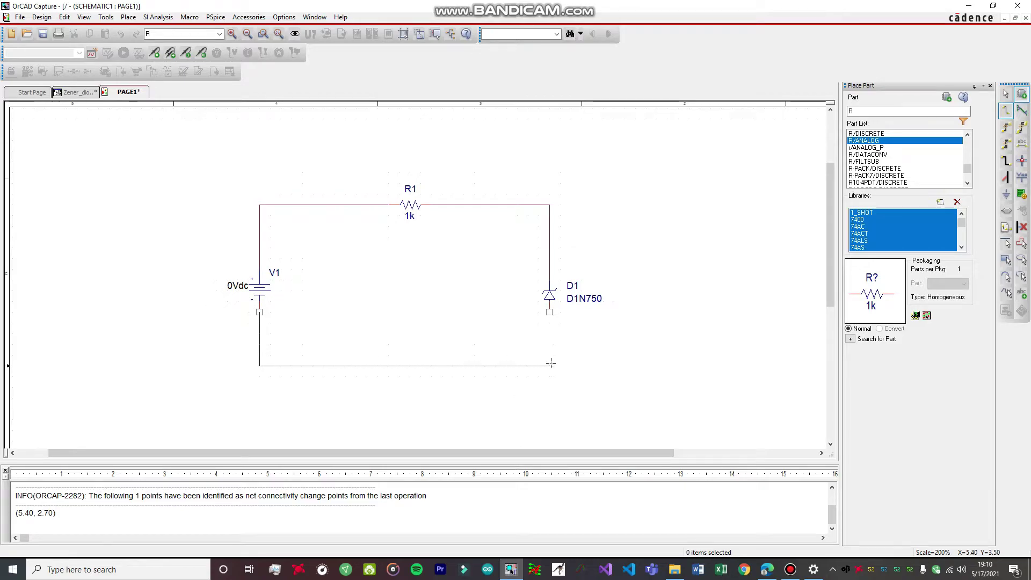
left_click(549, 312)
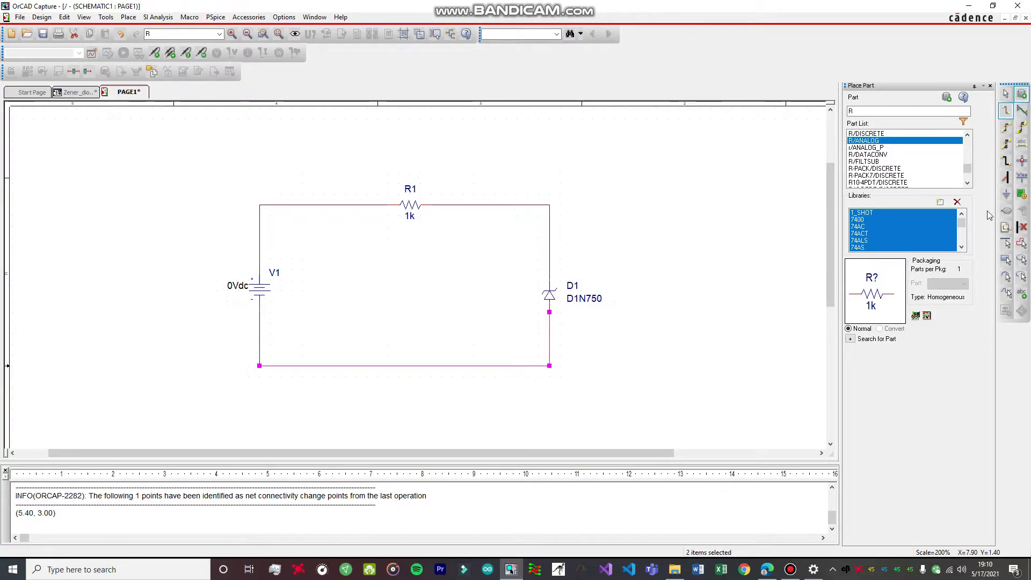
Step: Place a 0/CAPSYM ground symbol on the circuit's lower wire, directly below R1
left_click(1006, 194)
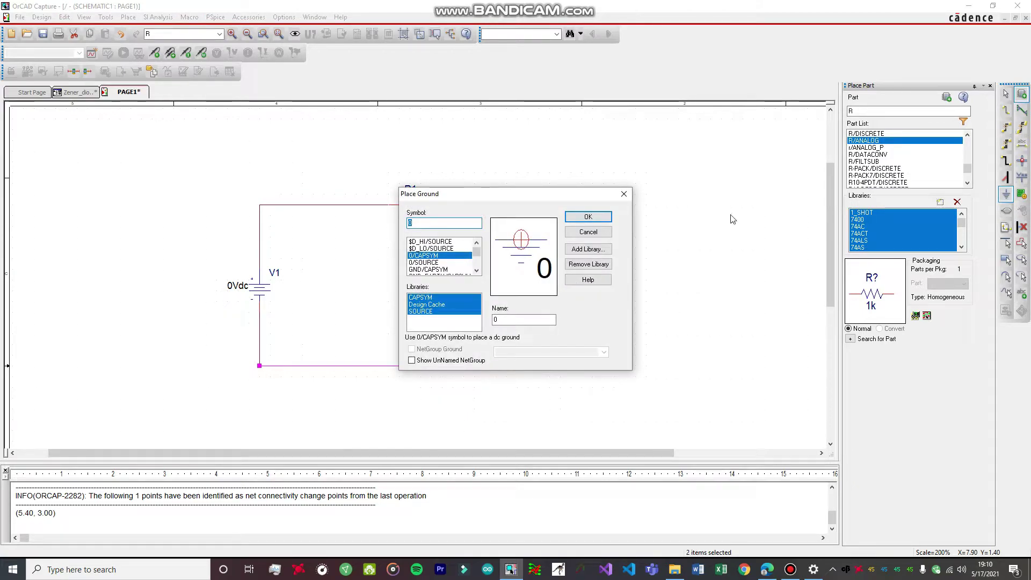
left_click(623, 194)
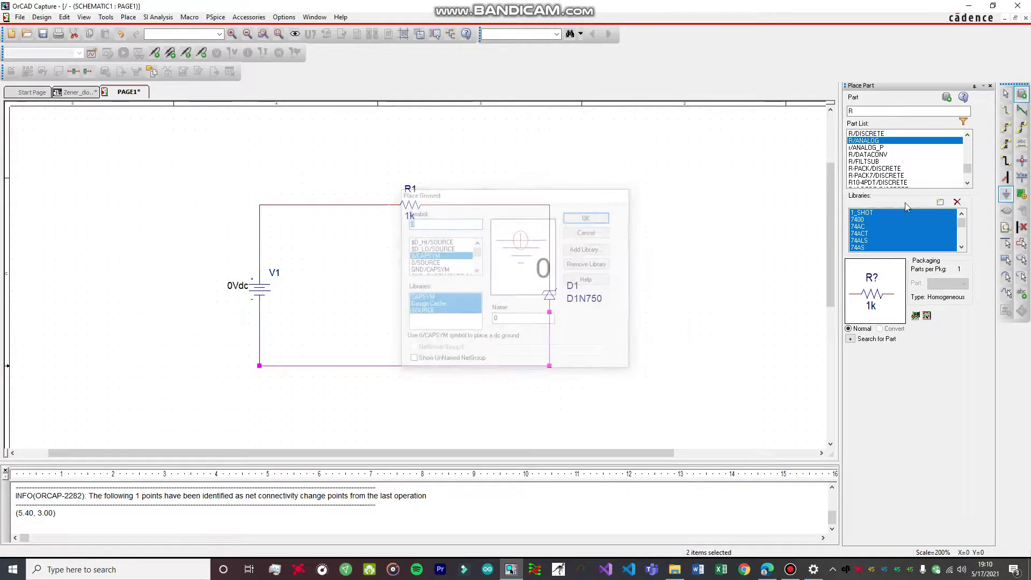
left_click(1006, 197)
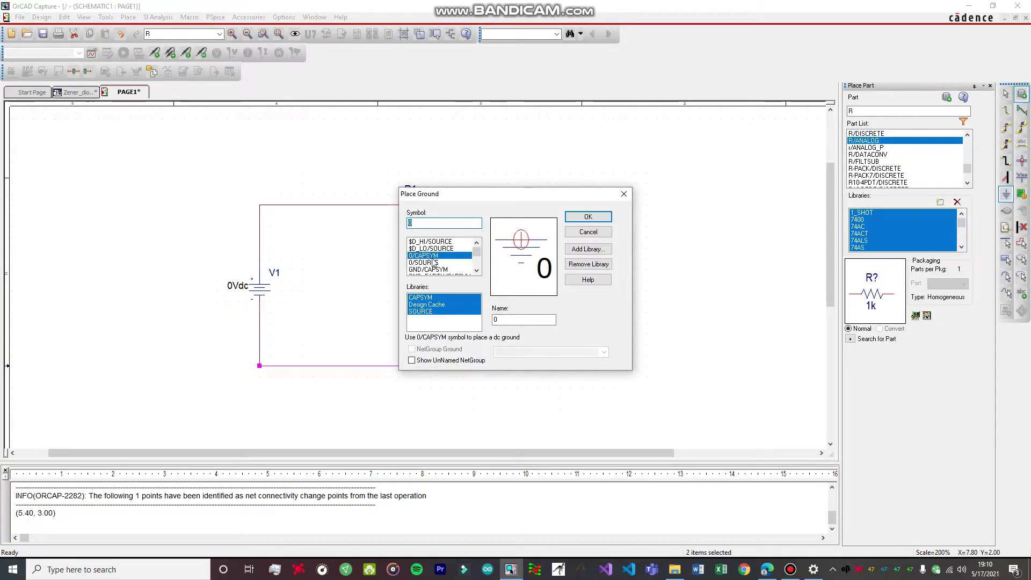
double_click(433, 259)
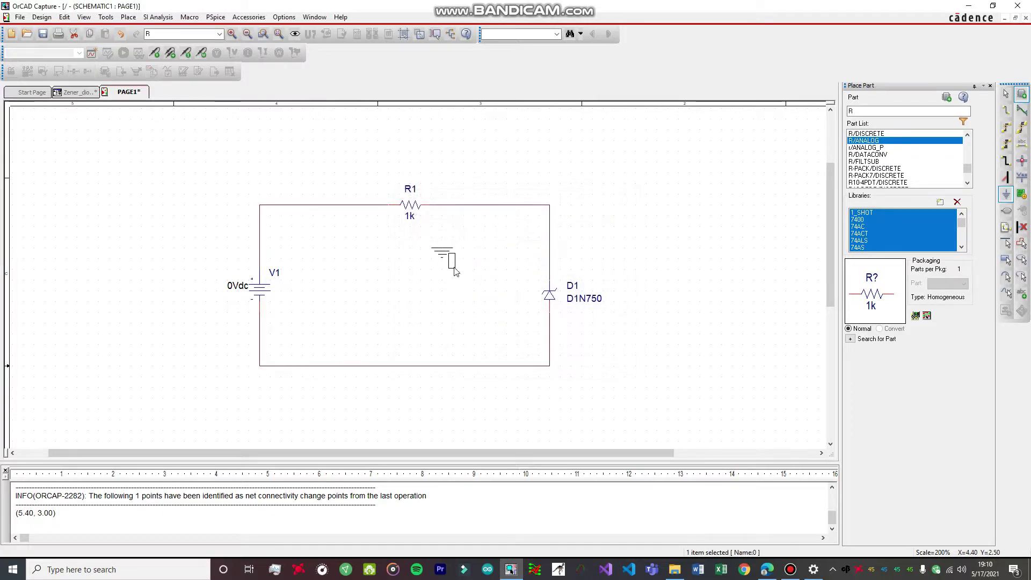
left_click(408, 375)
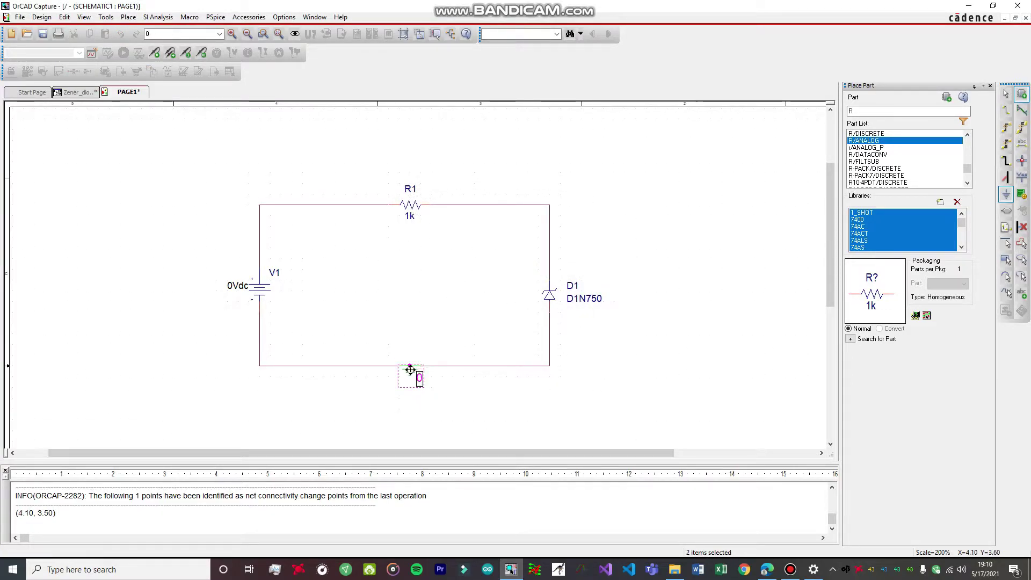
key("Escape")
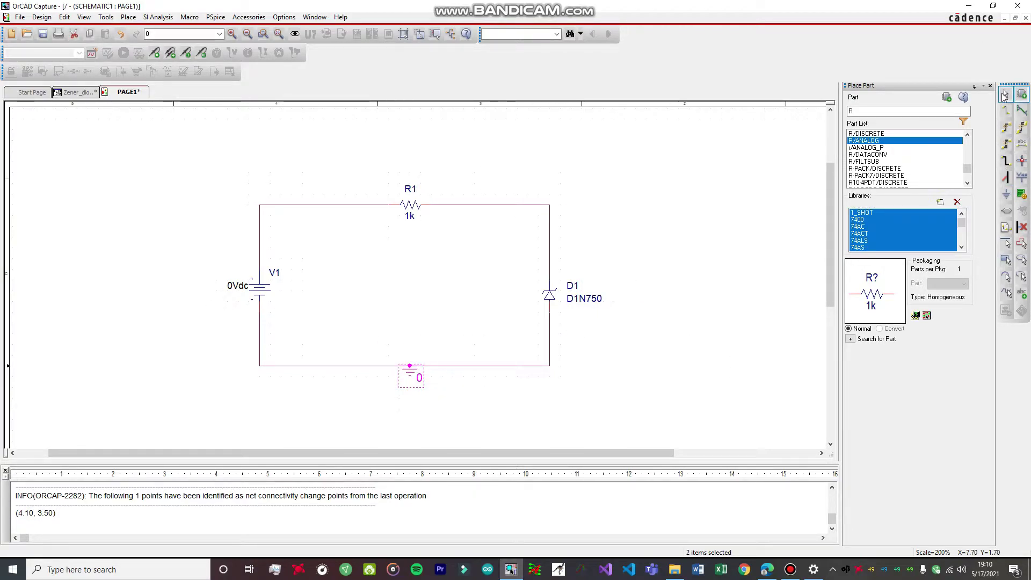
Step: Place a VCC/CAPSYM symbol on the wire corner directly above the diode
left_click(1006, 197)
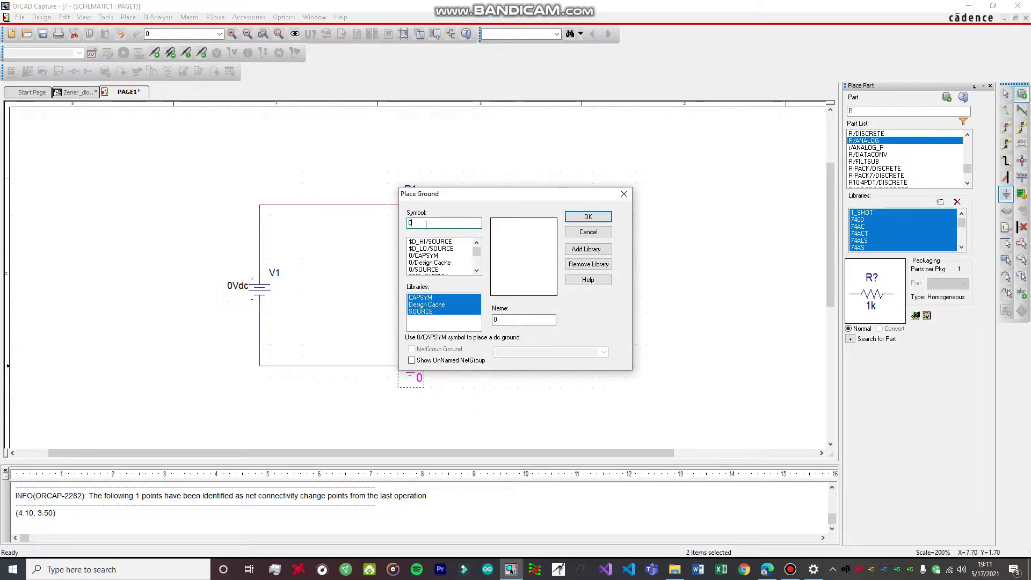
key("BackSpace")
type("Vcc")
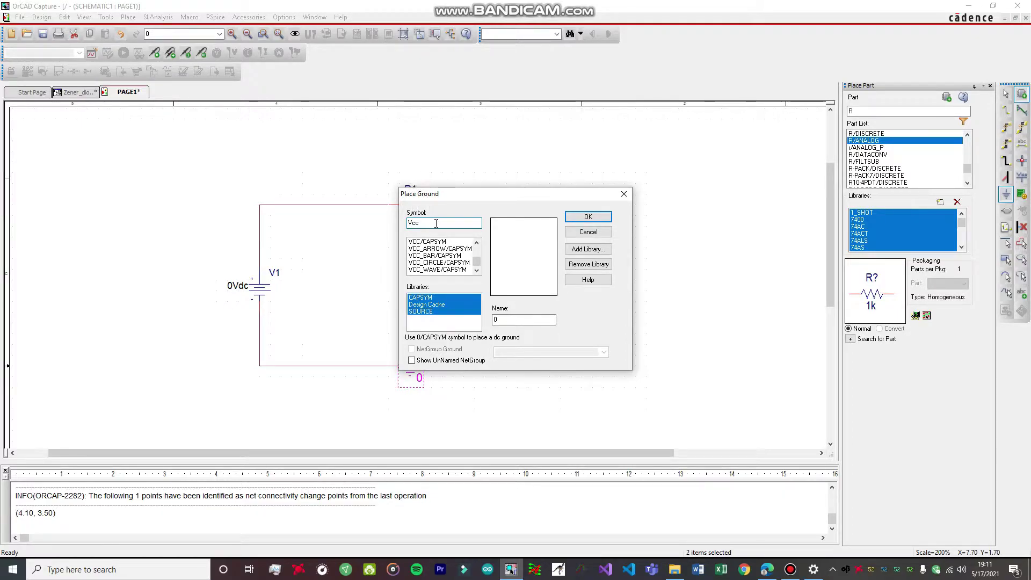
left_click(436, 242)
key("Return")
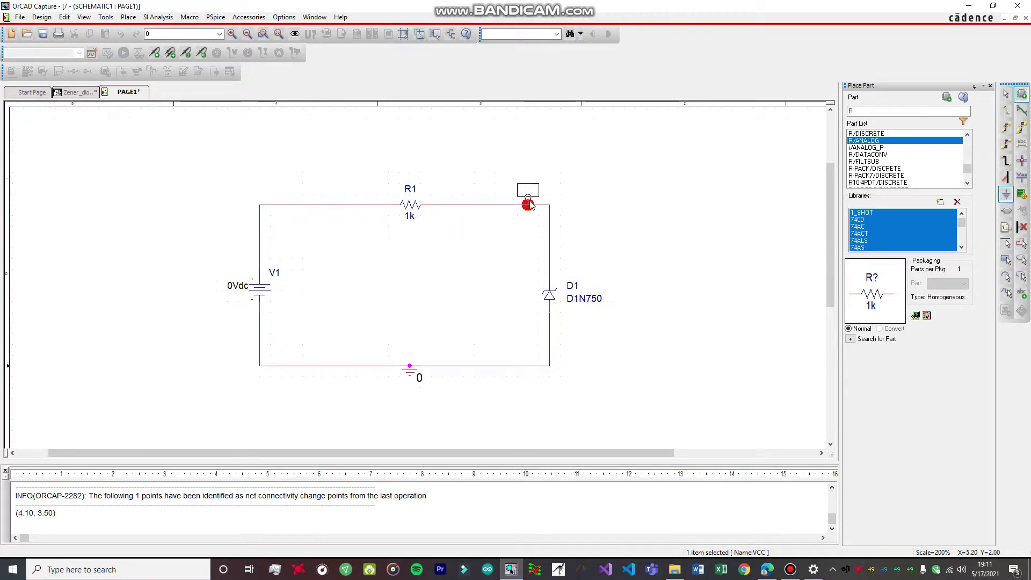
left_click(550, 207)
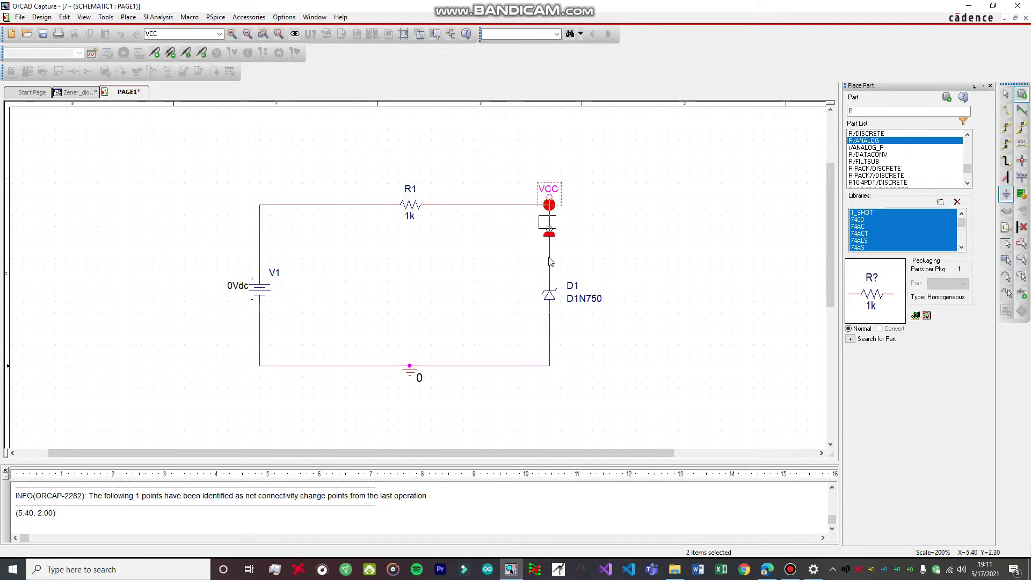
key("Escape")
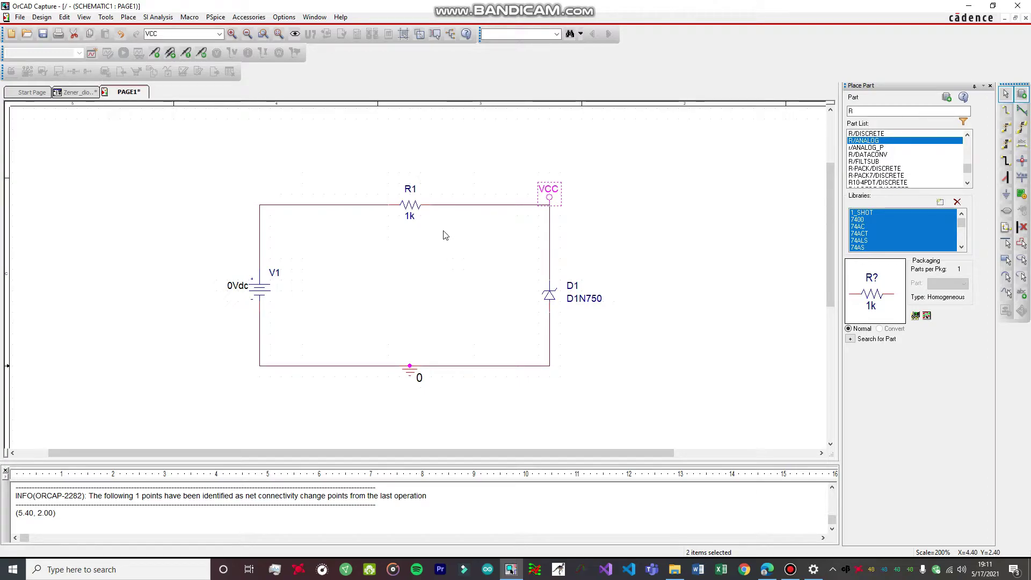
Step: Rename the VCC symbol above the diode as Vd
double_click(548, 190)
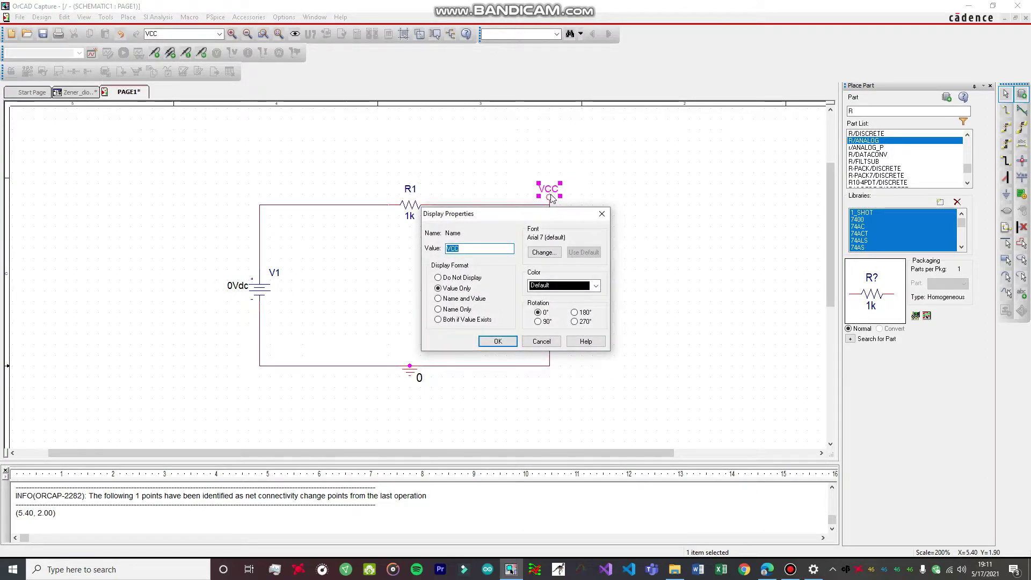
left_click(462, 251)
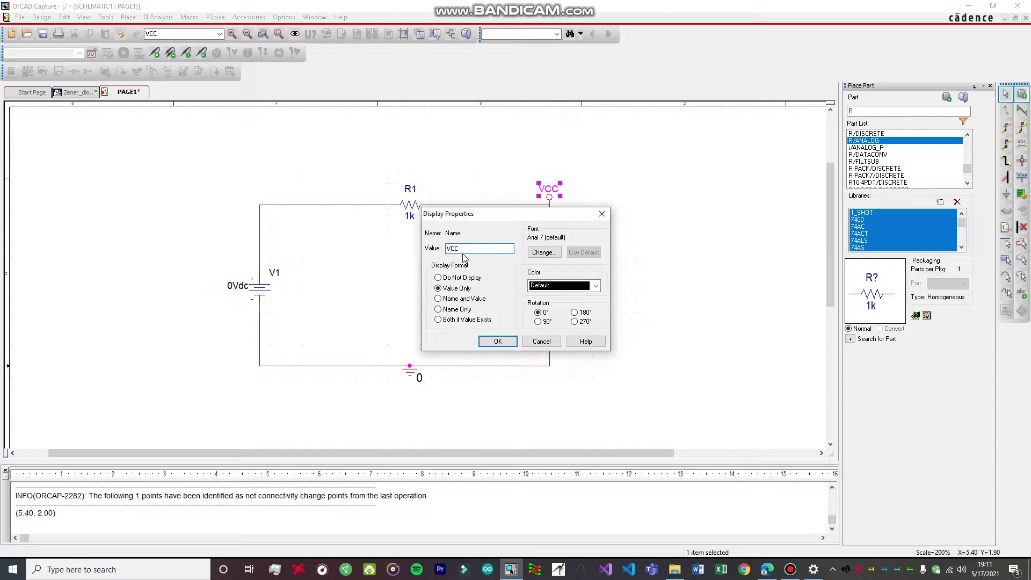
type("d")
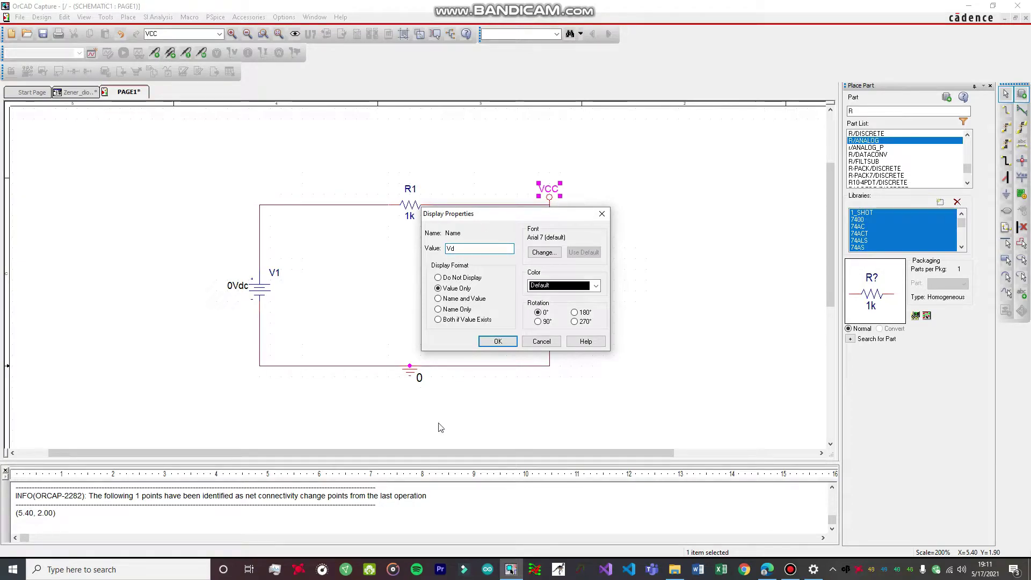
left_click(496, 344)
Step: Set R1's resistance value to 100
left_click(412, 218)
right_click(412, 218)
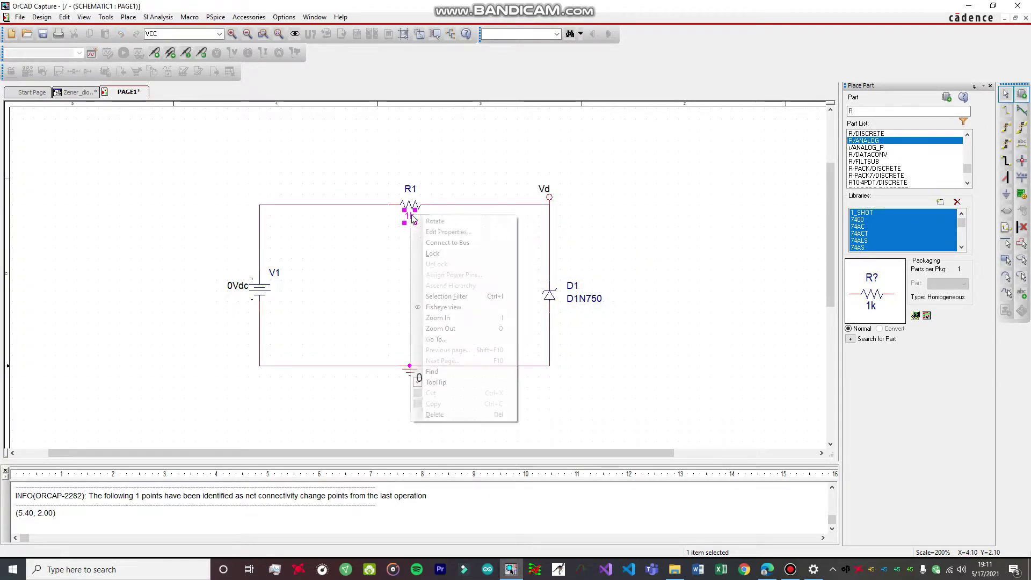
left_click(430, 231)
left_click(467, 252)
type("100")
left_click(498, 341)
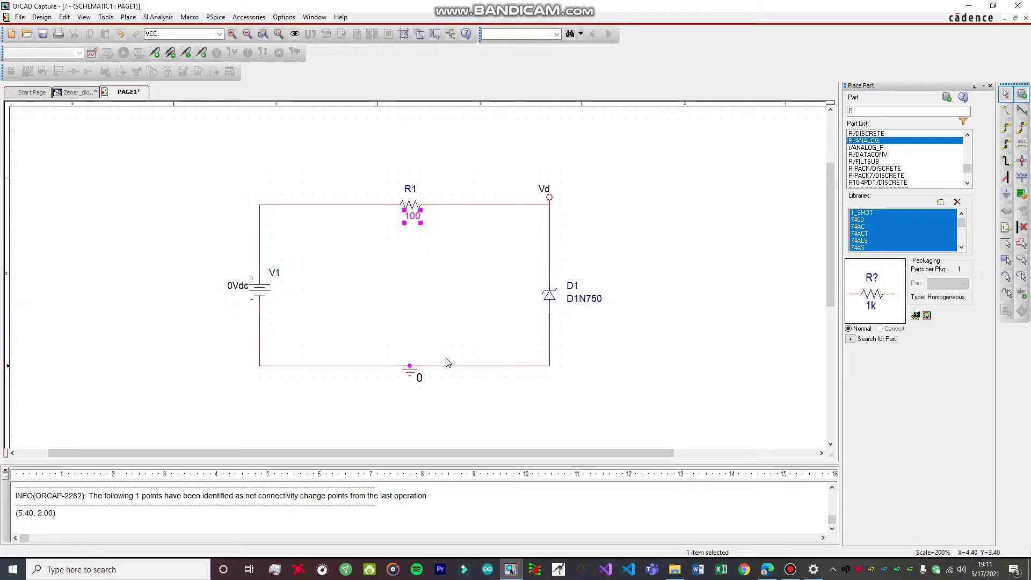
left_click(421, 240)
left_click(415, 214)
right_click(414, 216)
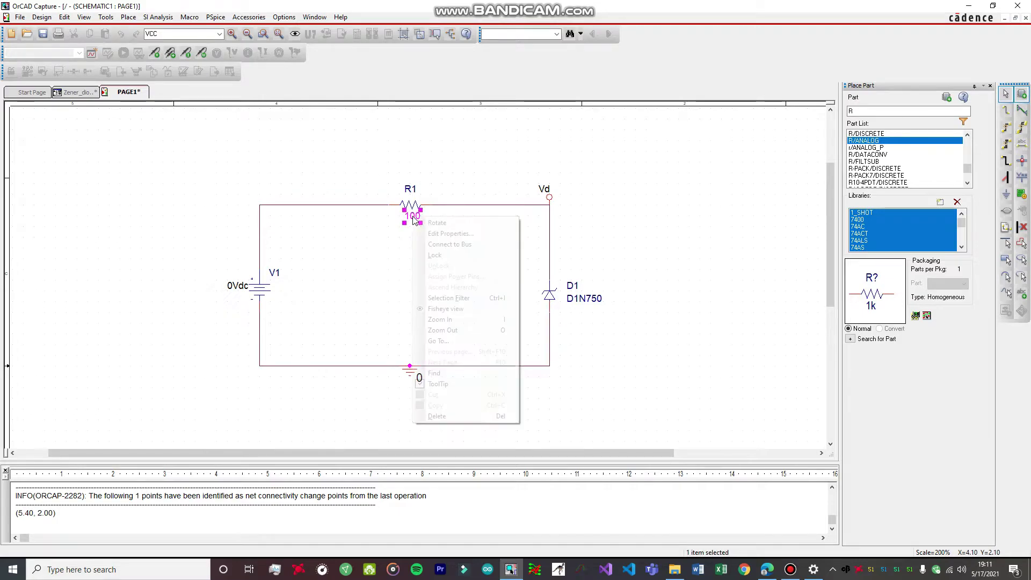
left_click(442, 234)
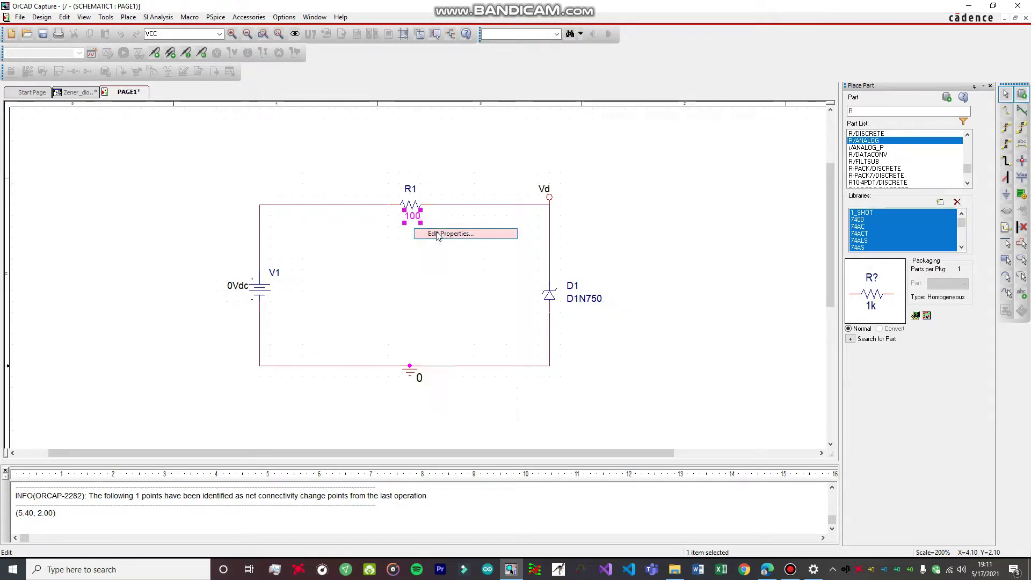
left_click(602, 213)
Step: Set the DC value of voltage source V1 to 6Vdc
left_click(240, 290)
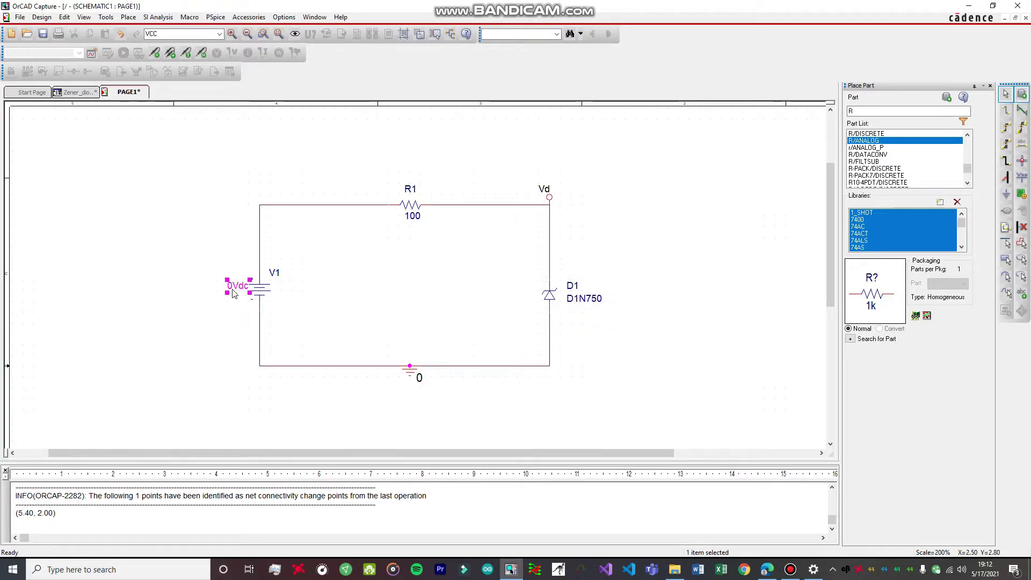
right_click(240, 290)
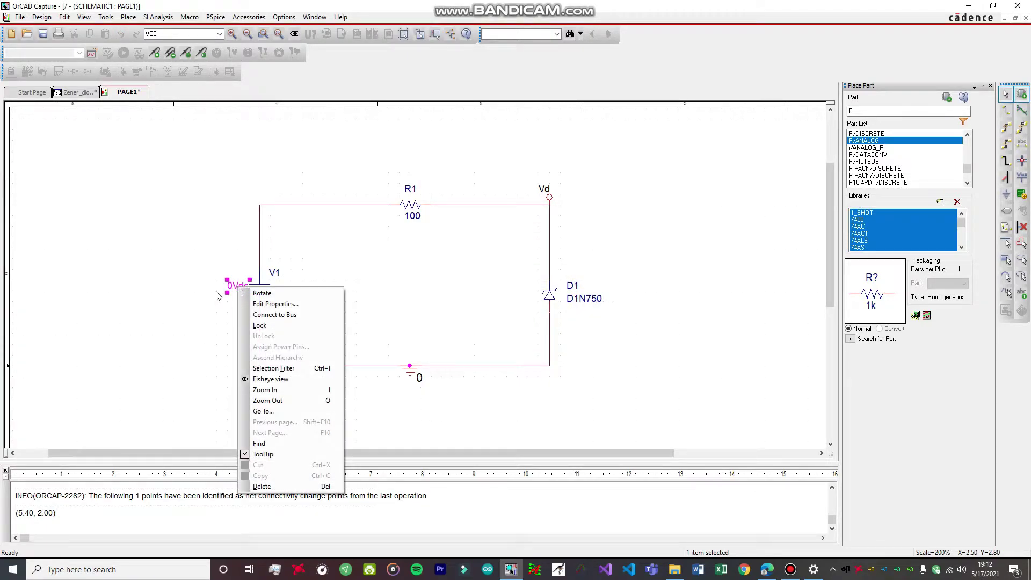
key("Escape")
double_click(237, 290)
left_click(242, 290)
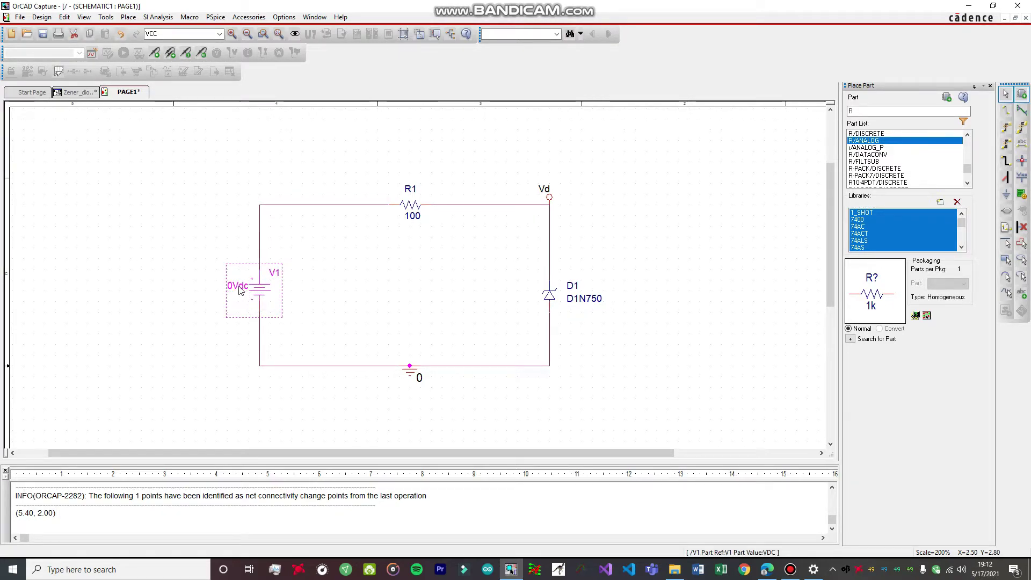
left_click(238, 289)
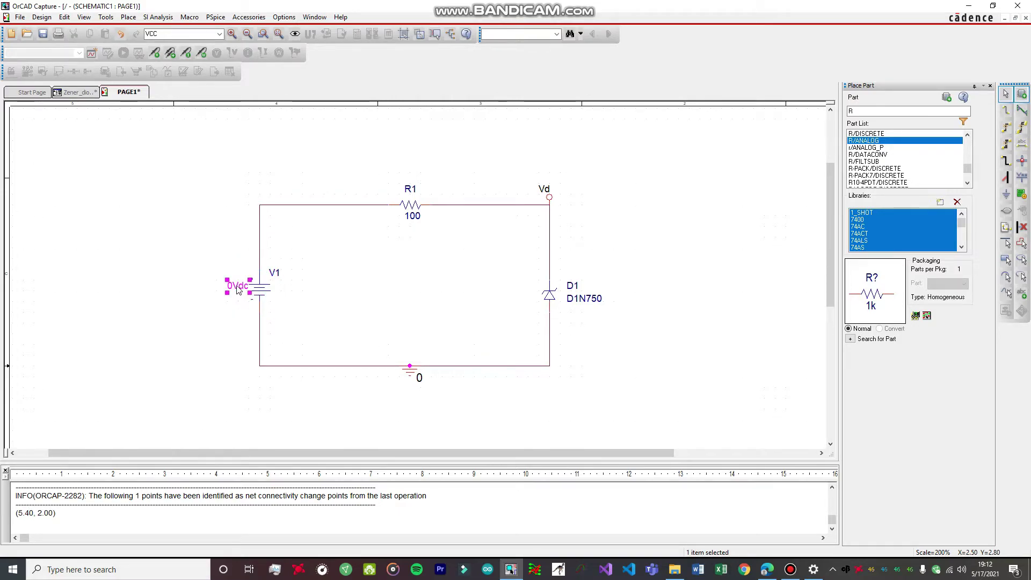
right_click(241, 288)
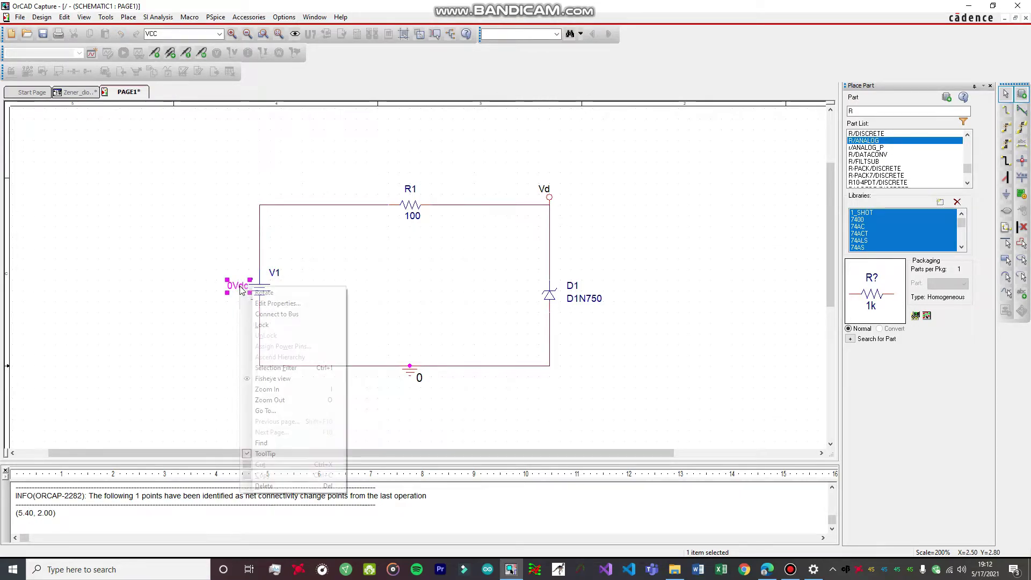
left_click(275, 304)
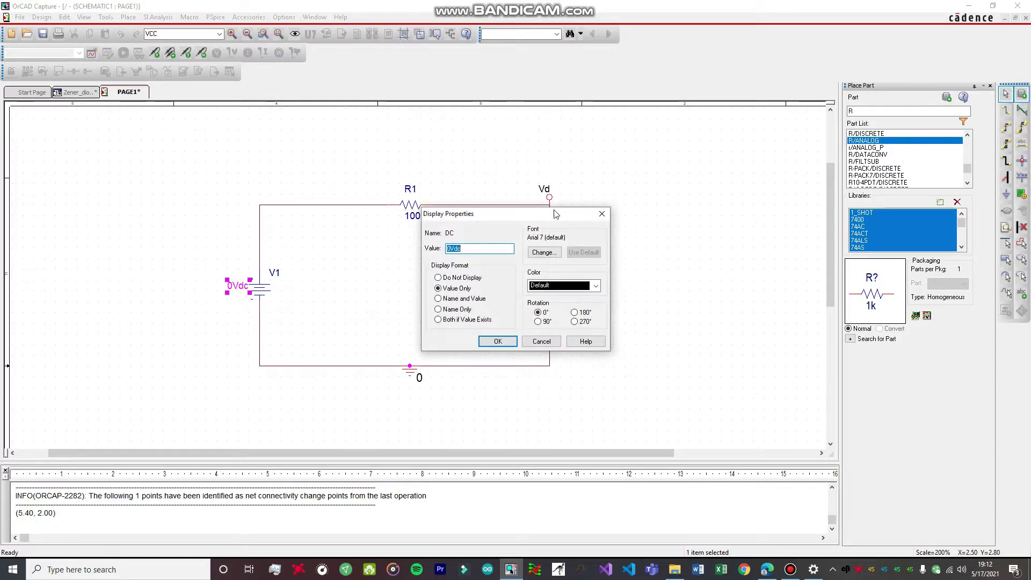
key("BackSpace")
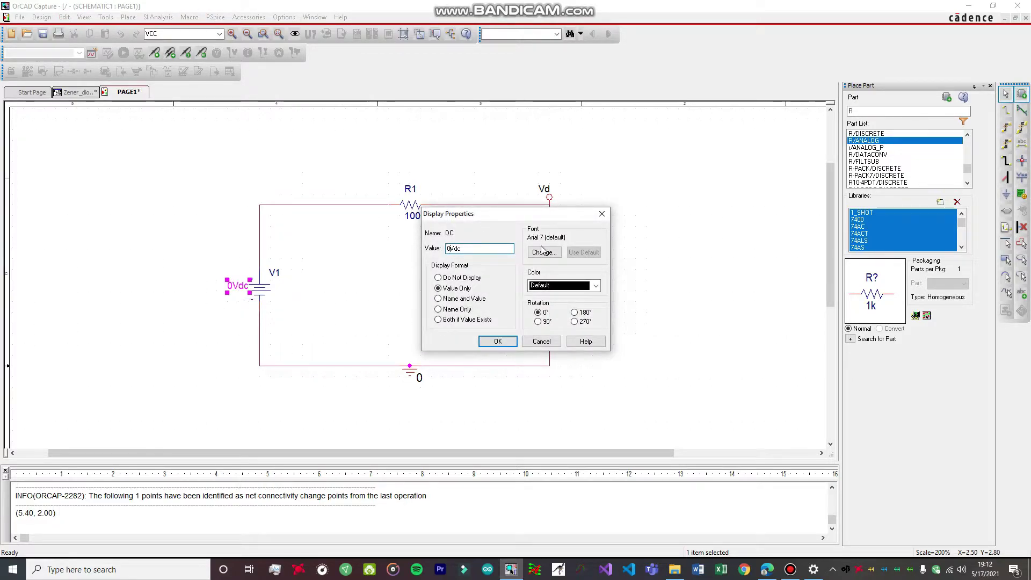
type("6")
left_click(498, 342)
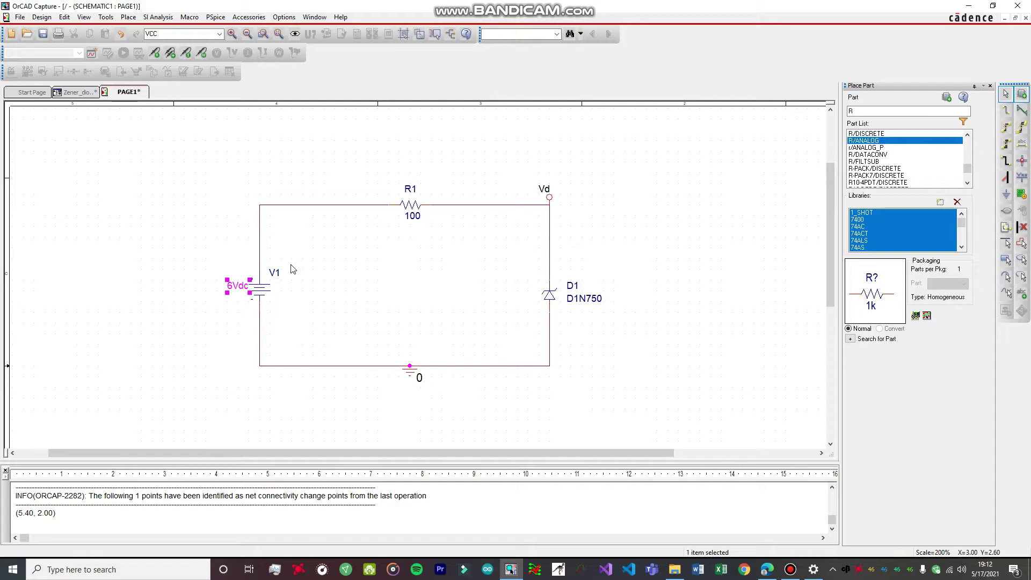
left_click(392, 307)
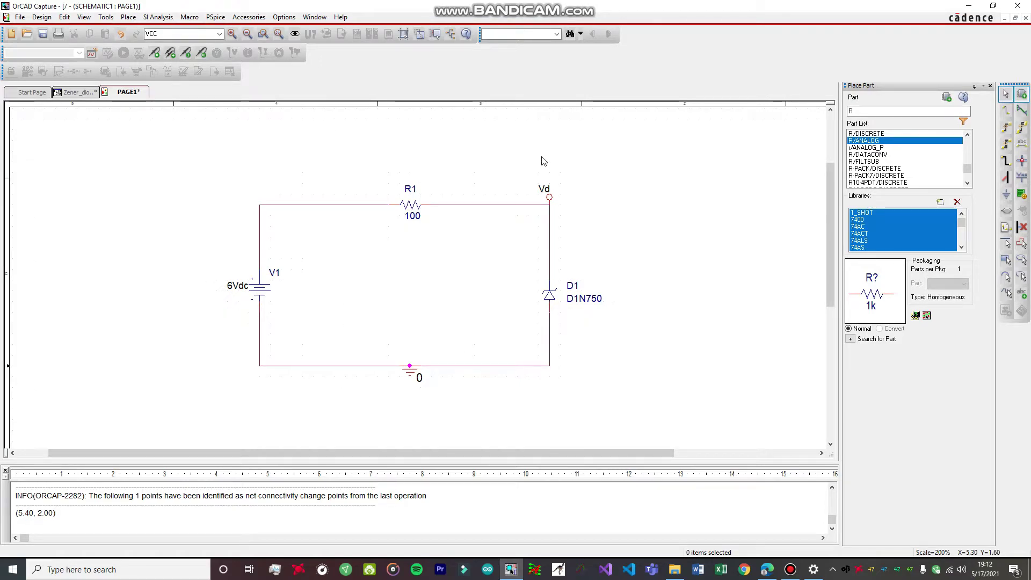
Step: Create a new PSpice simulation profile named Zener_diode_in_action without inheriting from another profile
left_click(216, 18)
key("Escape")
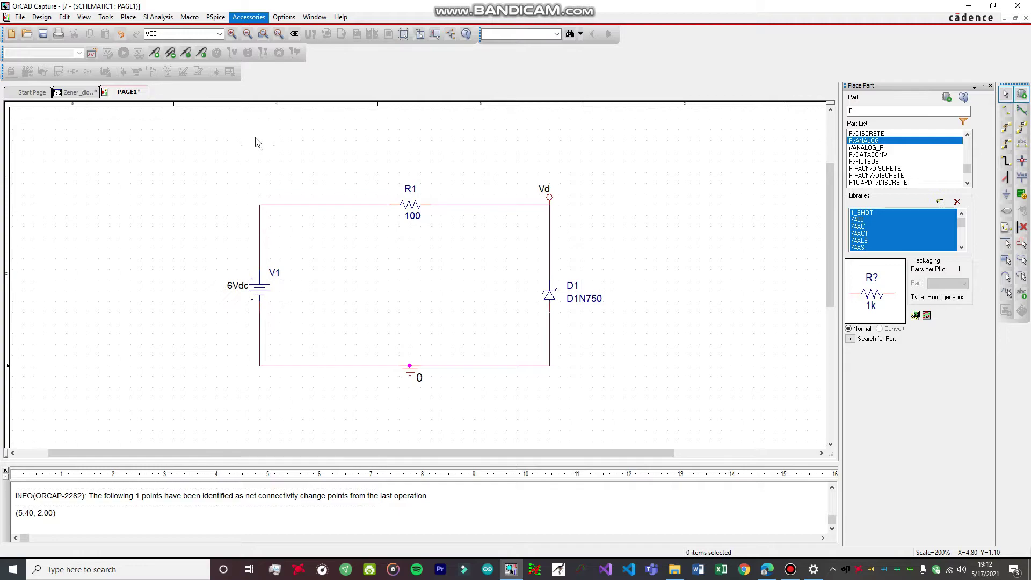
left_click(216, 18)
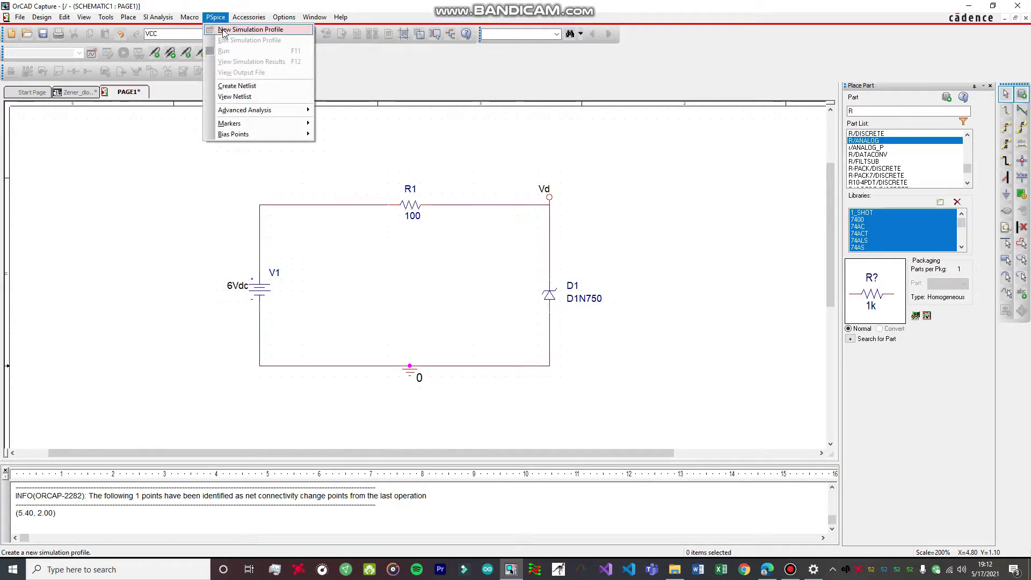
left_click(223, 30)
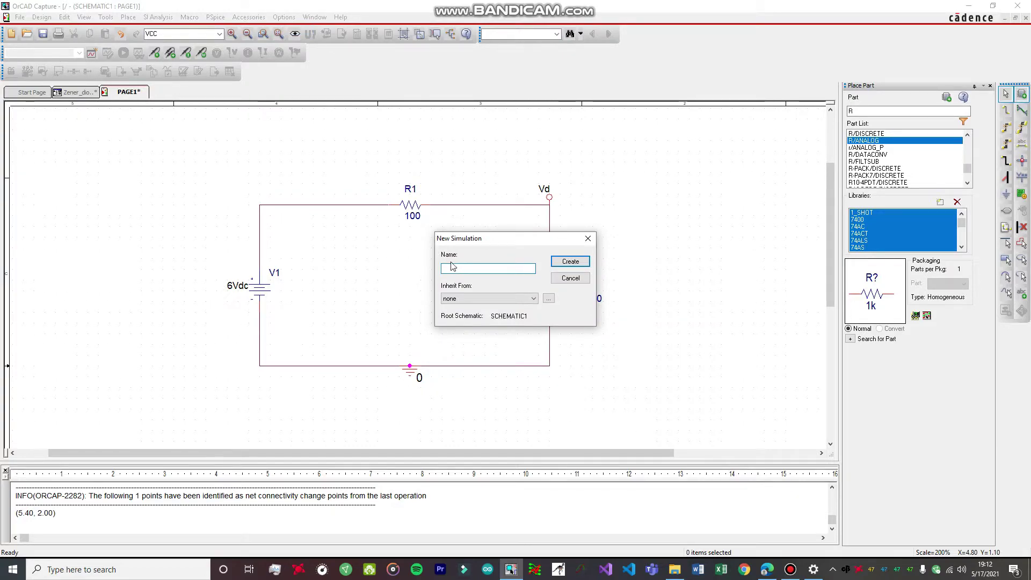
type("Ze")
type("rner")
type("_diode_")
type("in")
key("BackSpace")
key("BackSpace")
key("BackSpace")
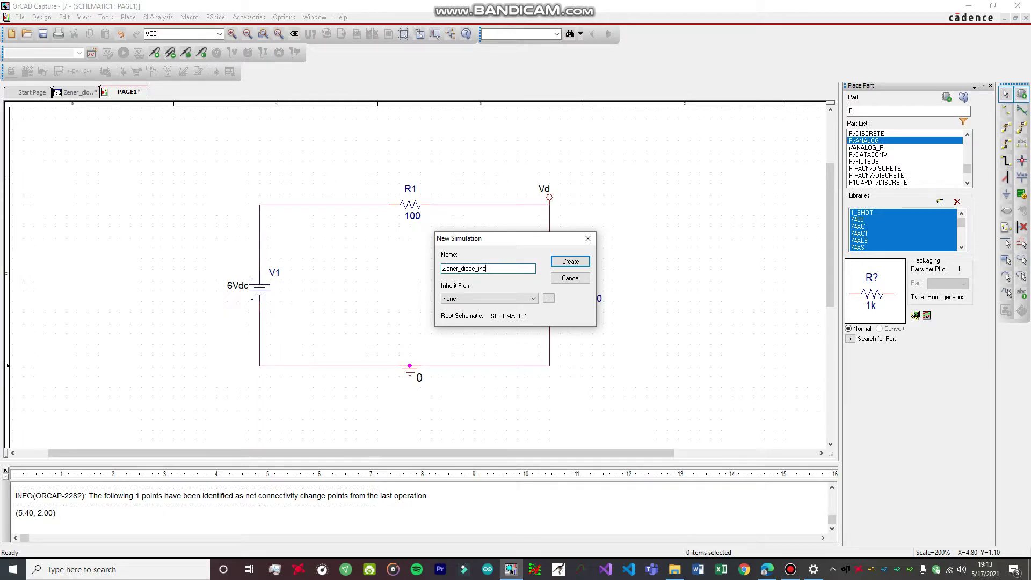
type("_actio")
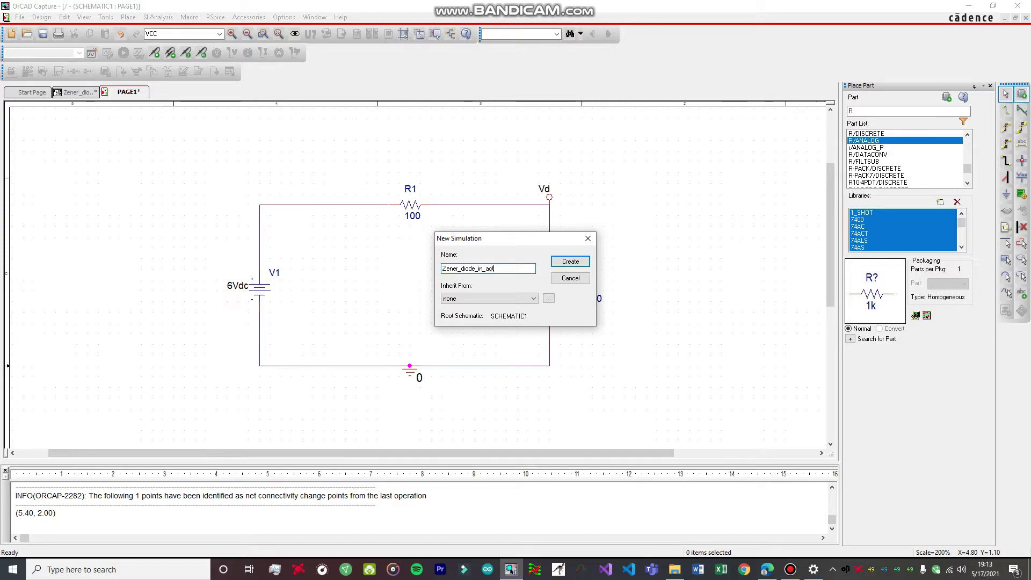
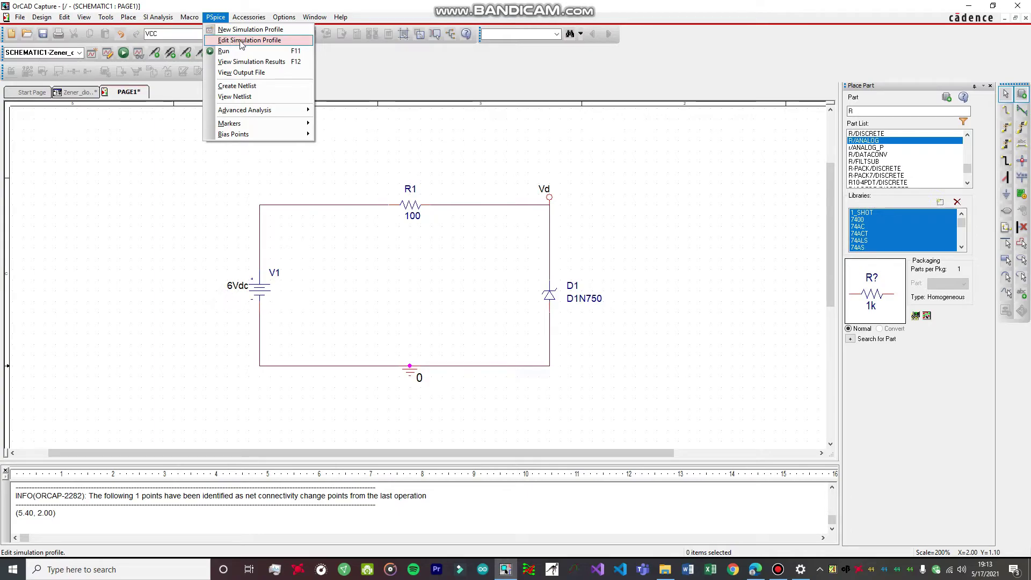
Step: Configure the simulation profile as a linear DC Sweep with start value 0, end value 6 and increment 0.1
left_click(226, 41)
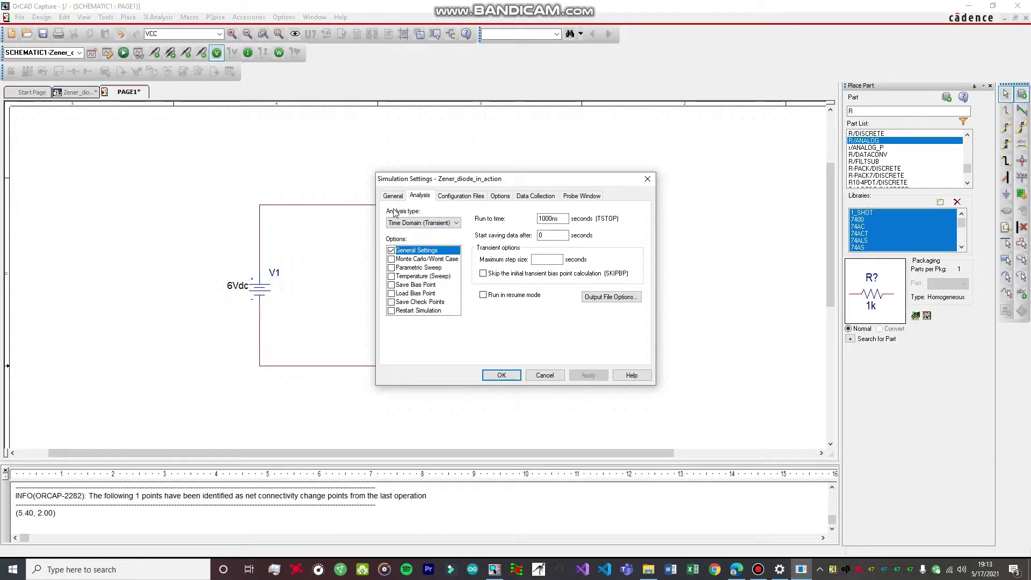
left_click(422, 223)
left_click(410, 240)
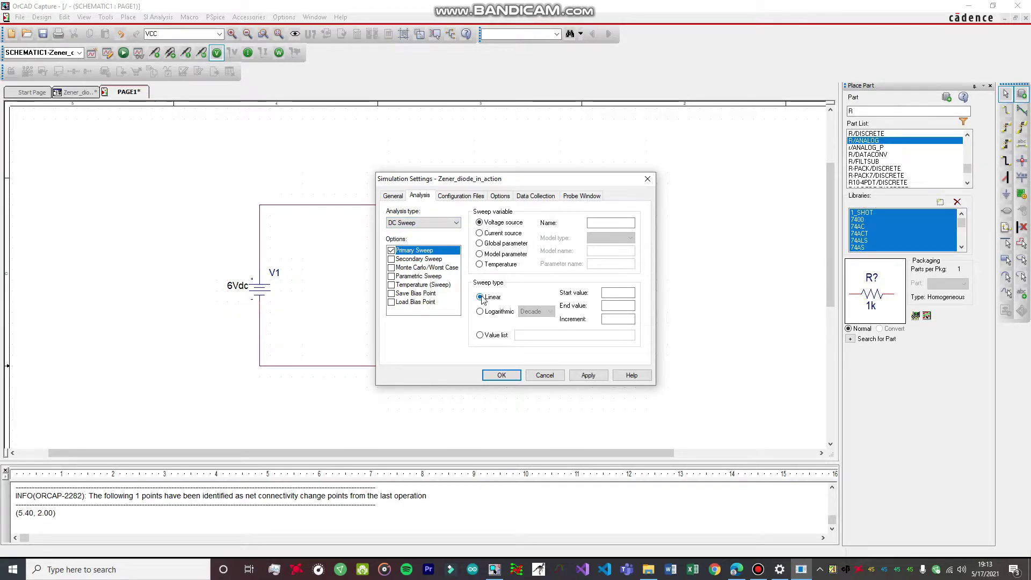
left_click(618, 292)
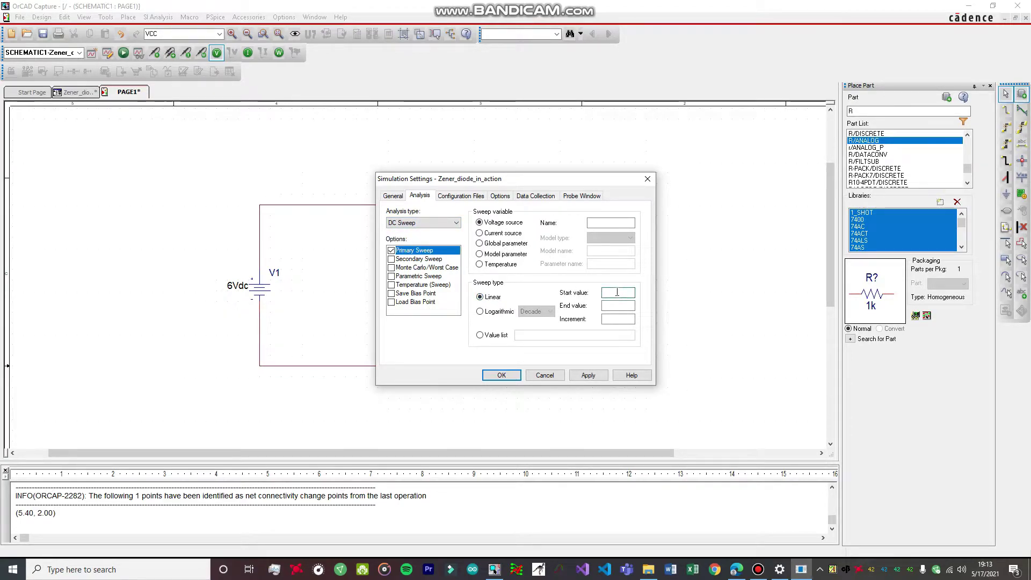
type("0")
key("Tab")
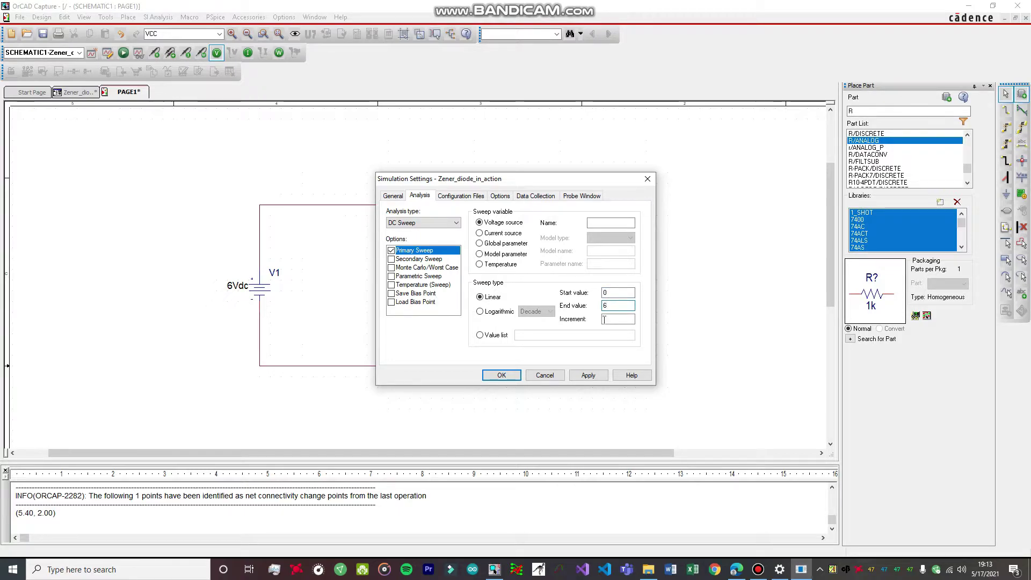
left_click(604, 320)
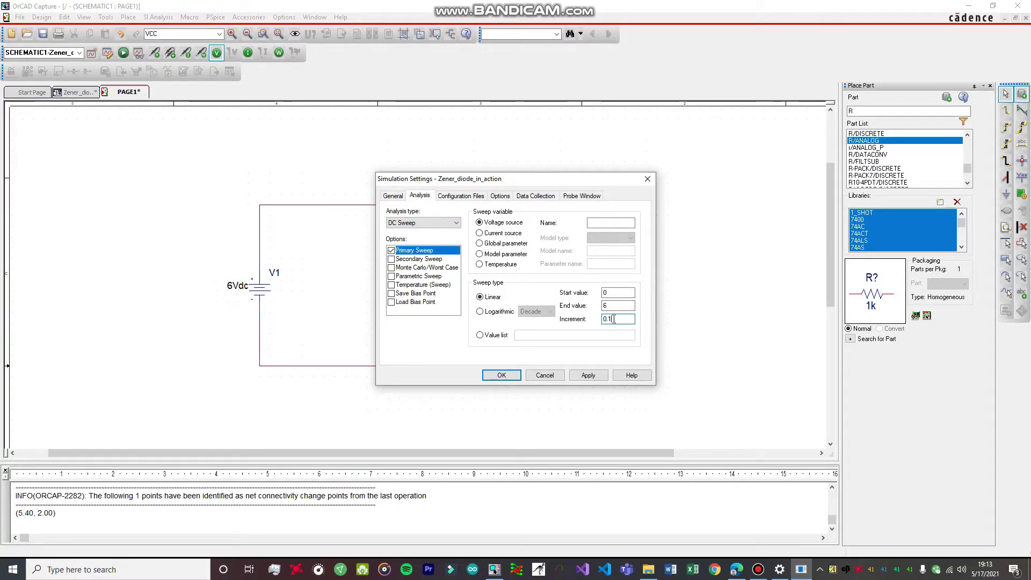
left_click_drag(614, 319, 607, 320)
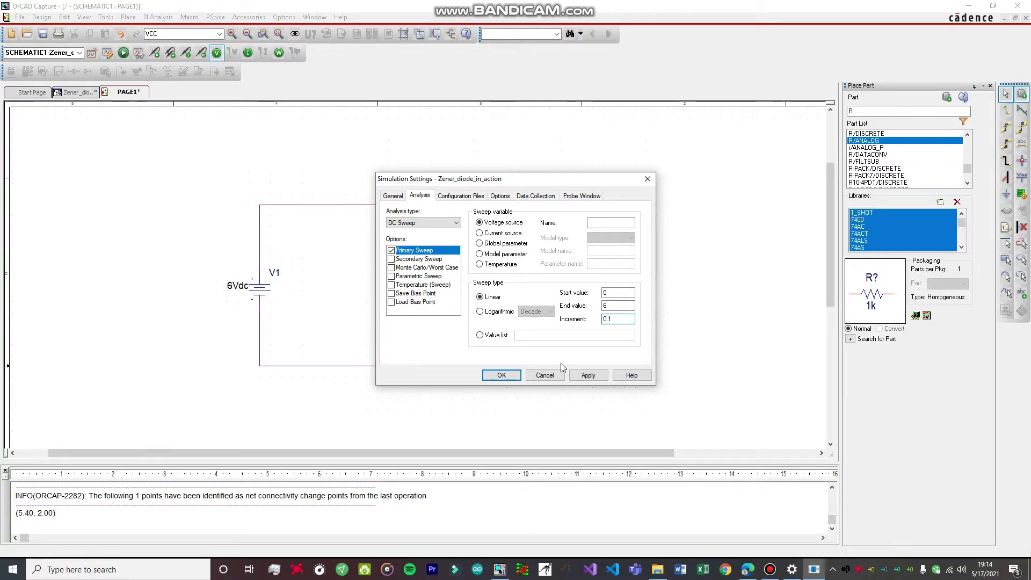
Step: Assign V1 as the swept voltage source and apply the simulation settings
left_click(588, 377)
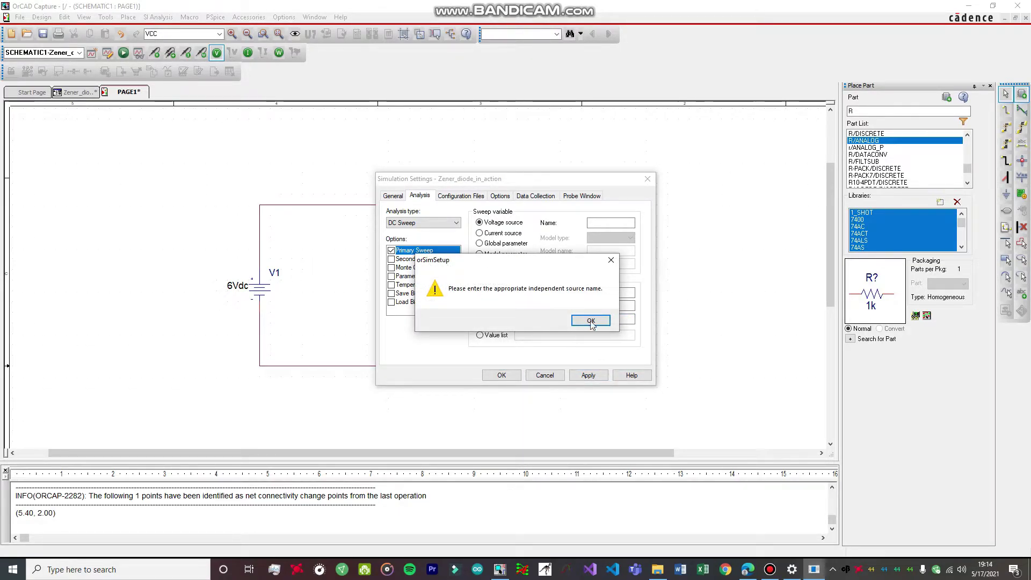
left_click(590, 321)
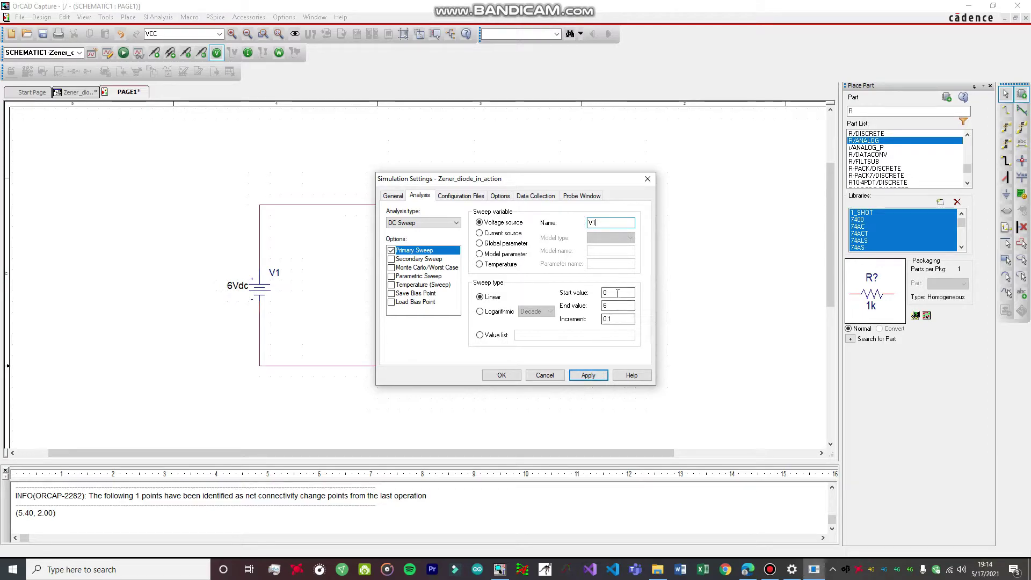
left_click(588, 375)
left_click(502, 375)
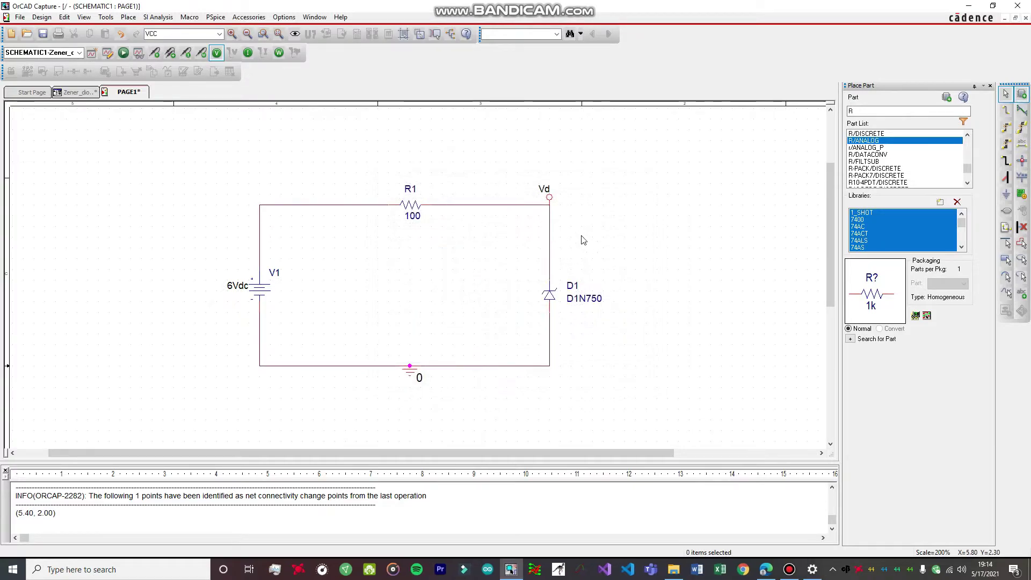
Step: Run the PSpice simulation and switch to the PSpice A/D results window
left_click(215, 18)
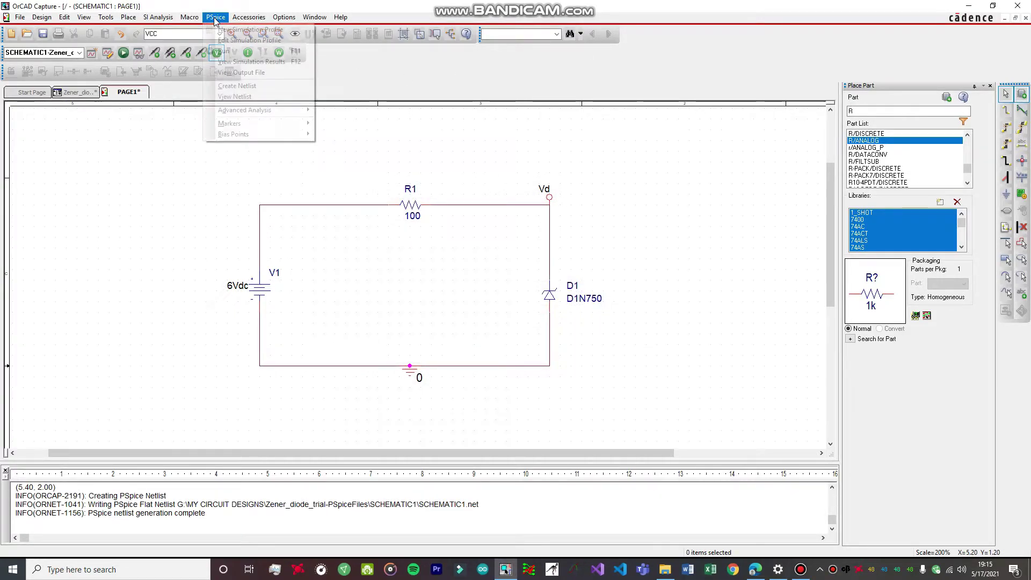
left_click(245, 52)
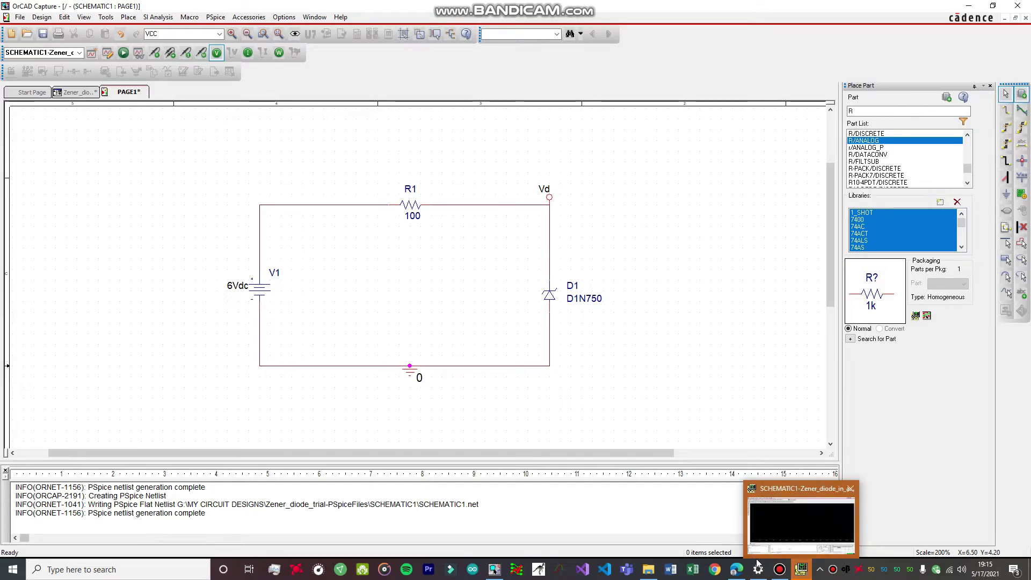
left_click(802, 570)
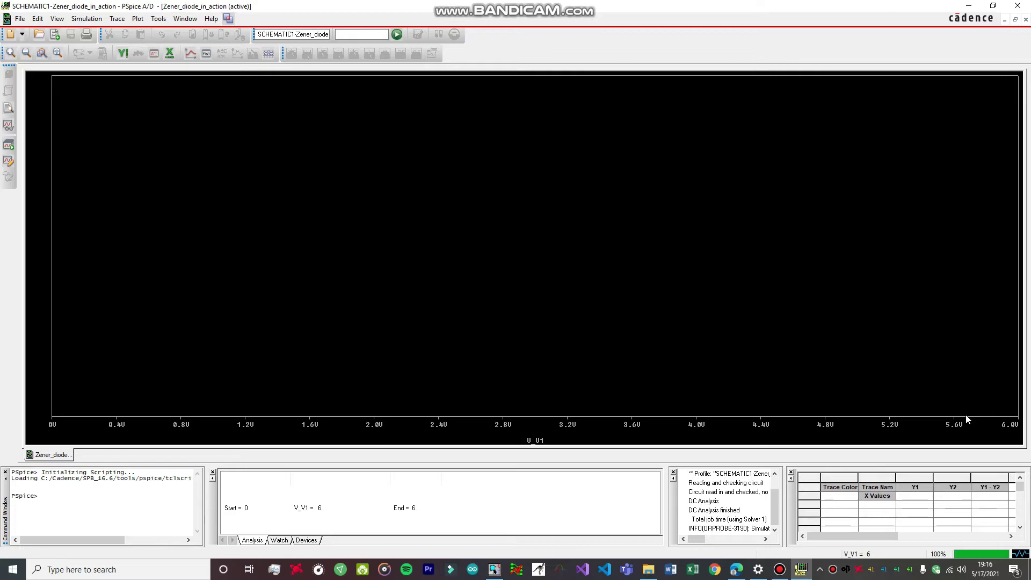
Step: Open the X-axis variable selection, clear its expression, and exclude alias names, power and currents from the variable list
left_click(138, 21)
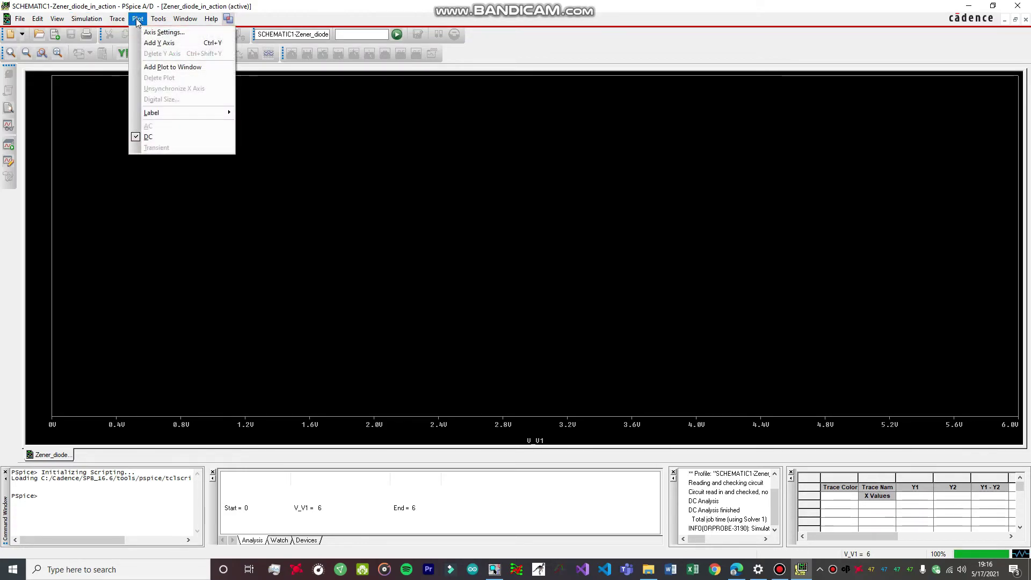
left_click(158, 33)
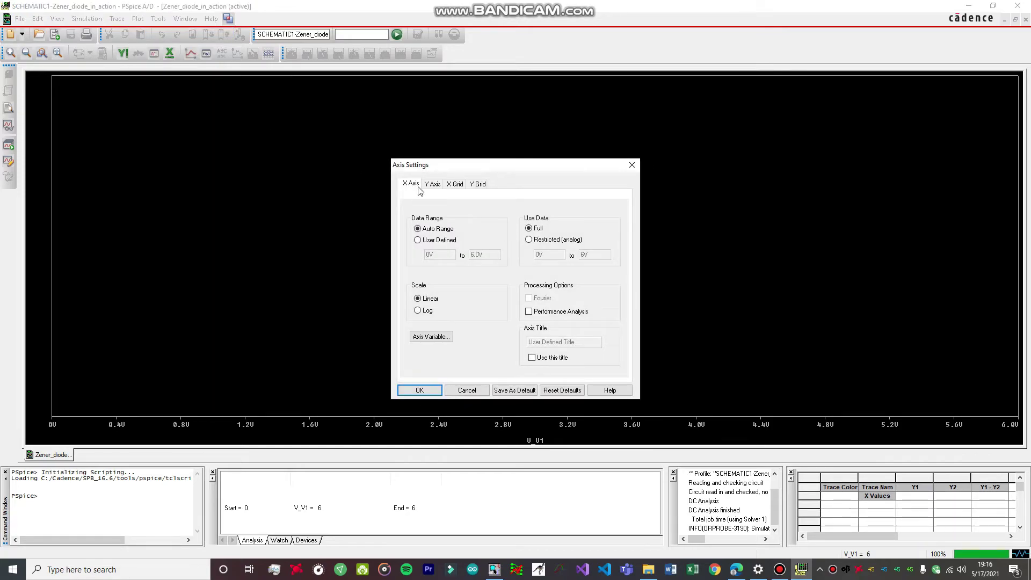
left_click(433, 338)
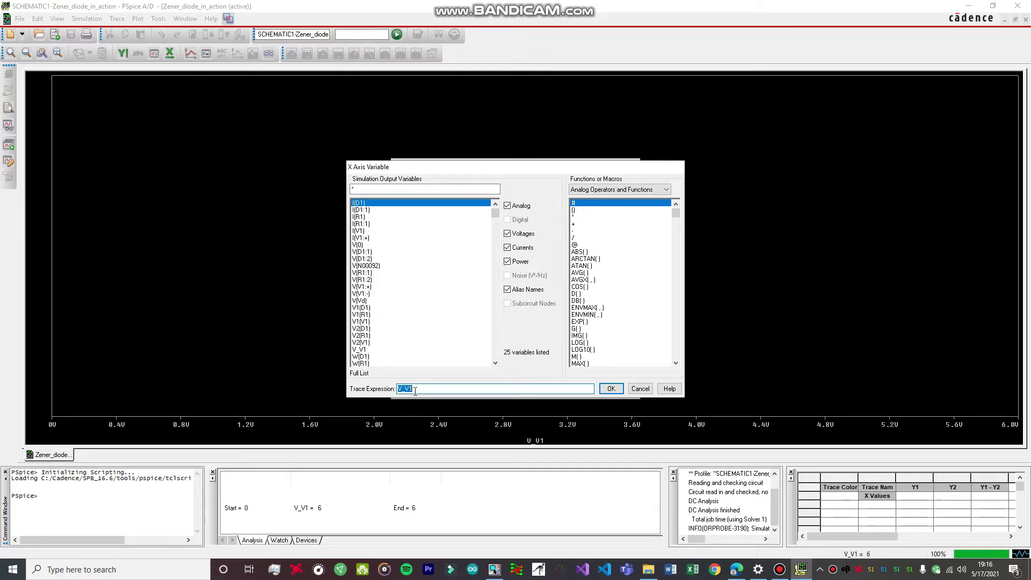
key("BackSpace")
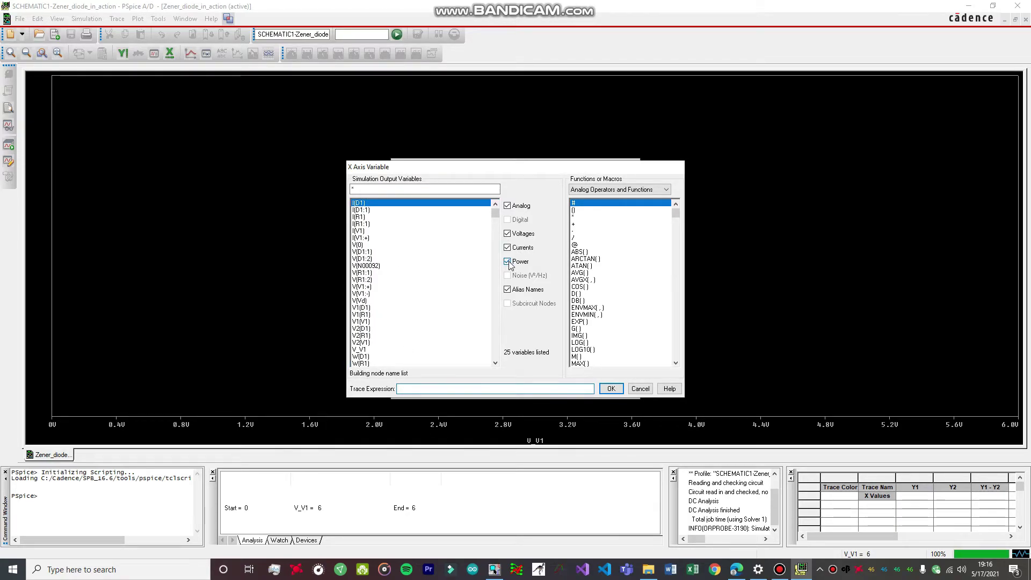
left_click(507, 289)
left_click(506, 261)
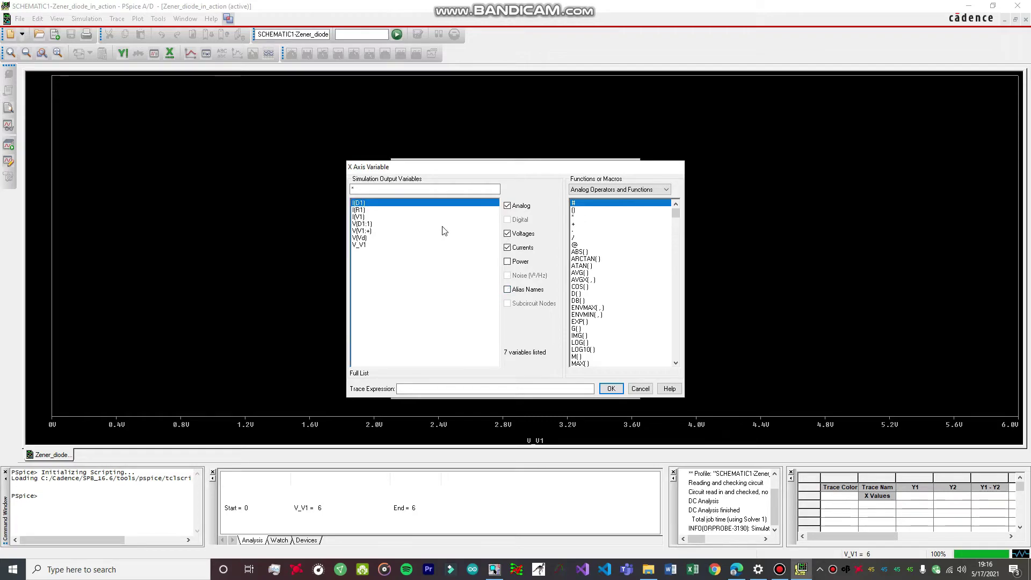
left_click(507, 248)
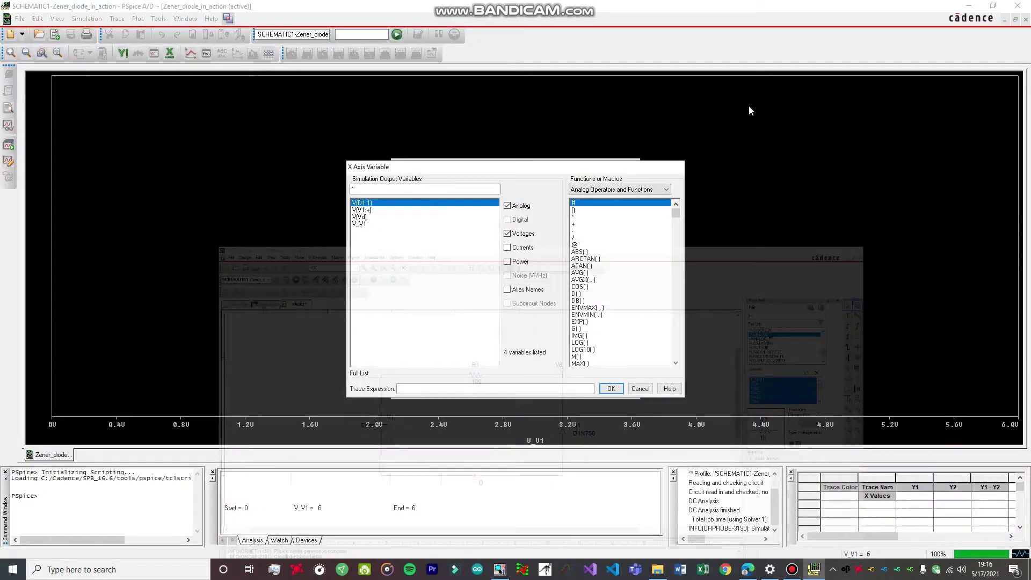
Step: Set V(Vd) as the X-axis variable and apply the axis settings
left_click(968, 6)
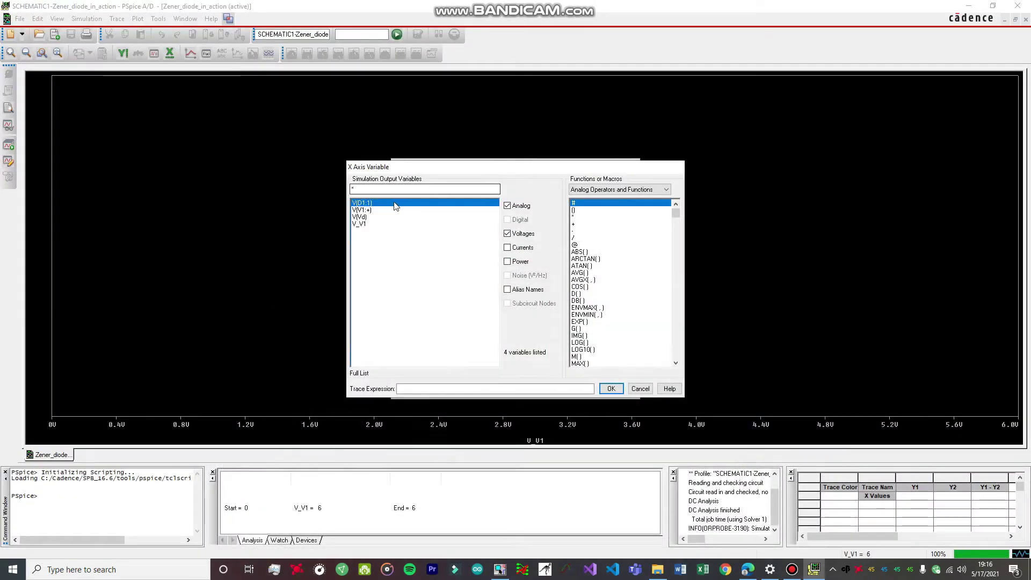
left_click(363, 217)
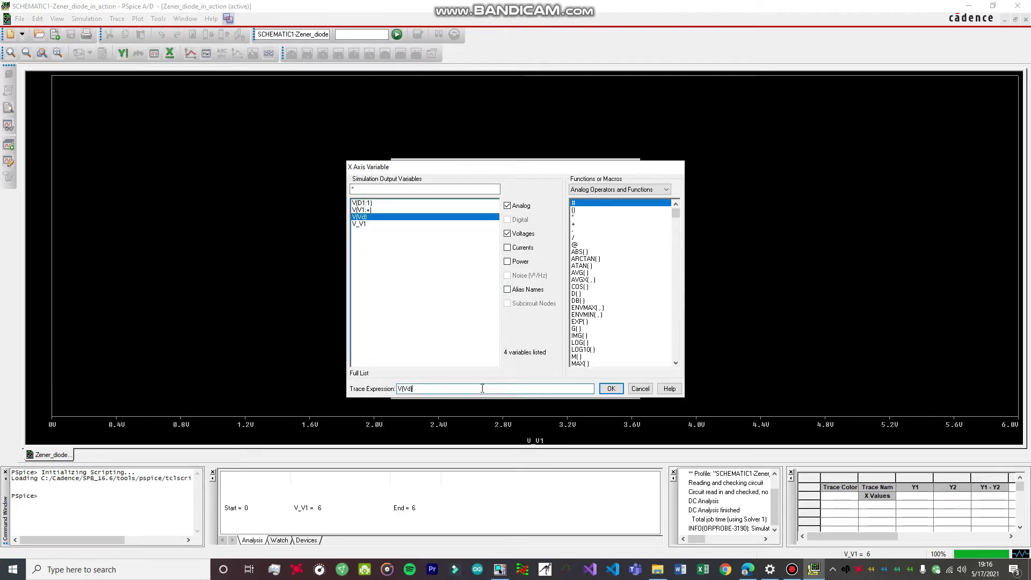
double_click(417, 388)
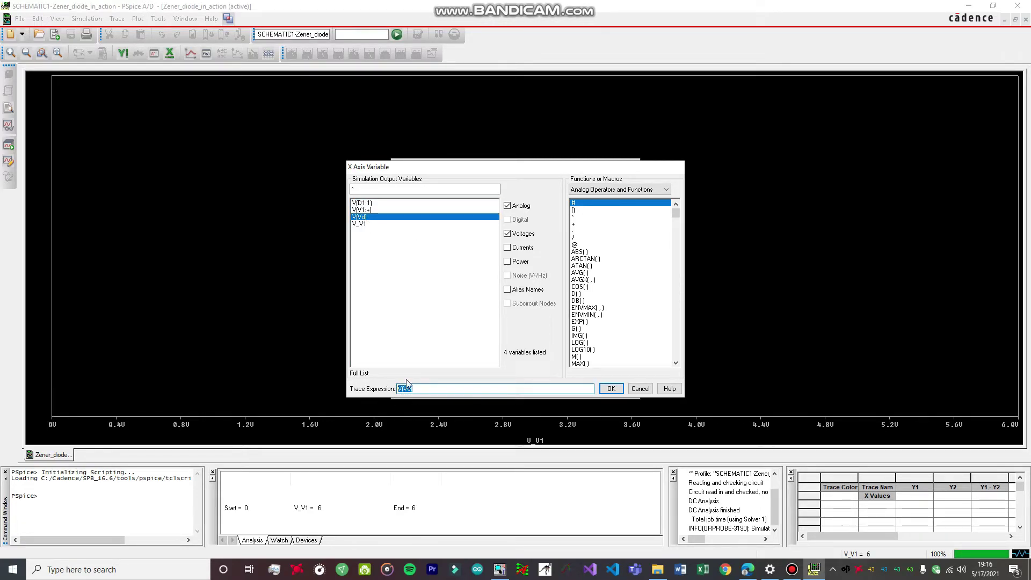
left_click(611, 388)
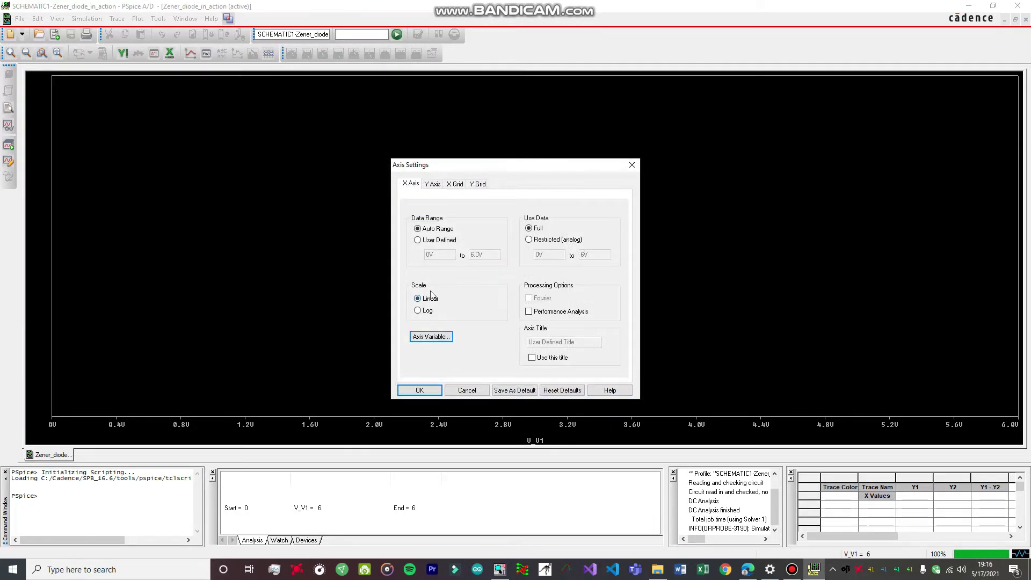
left_click(419, 391)
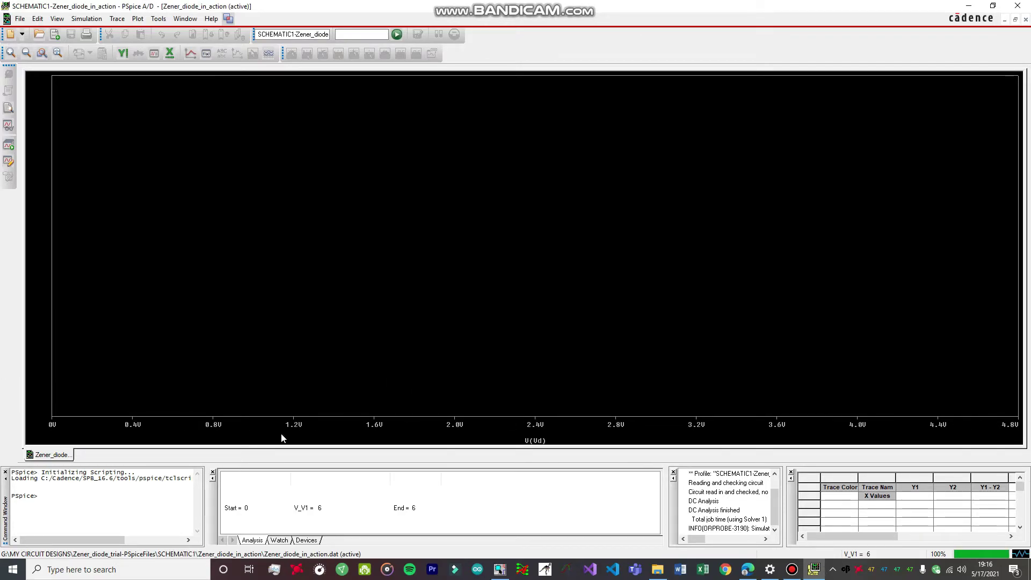
Step: Add the diode current I(D1) as a trace, with power, alias names and voltages excluded from the variable list
left_click(120, 20)
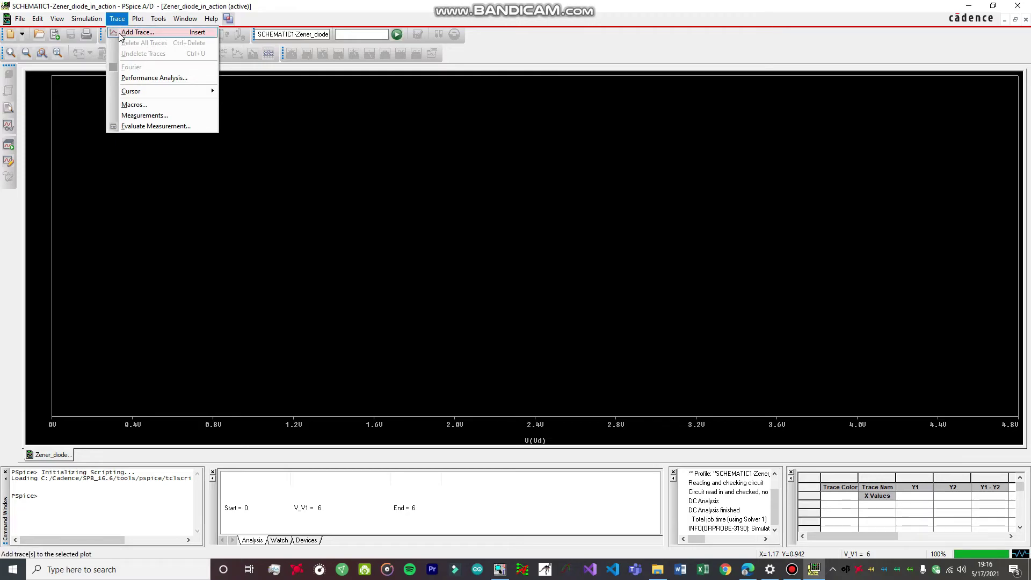
left_click(135, 33)
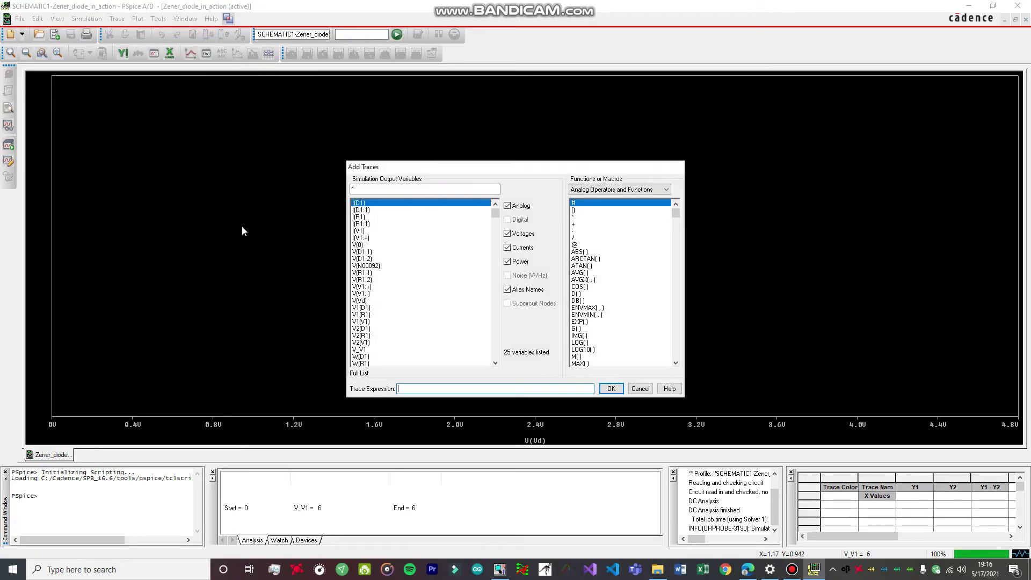
left_click(508, 262)
left_click(507, 290)
left_click(507, 234)
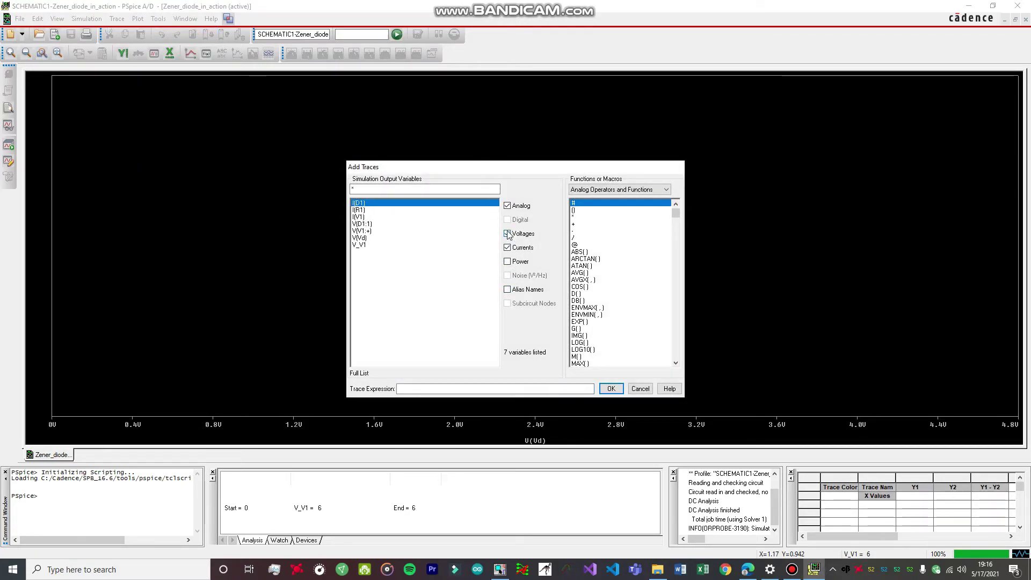
left_click(362, 204)
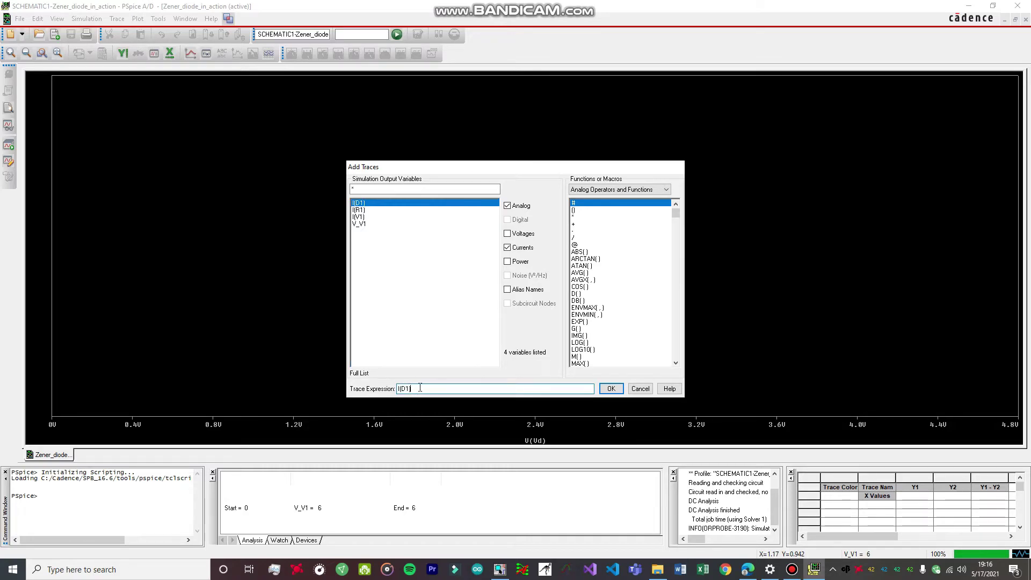
left_click(615, 388)
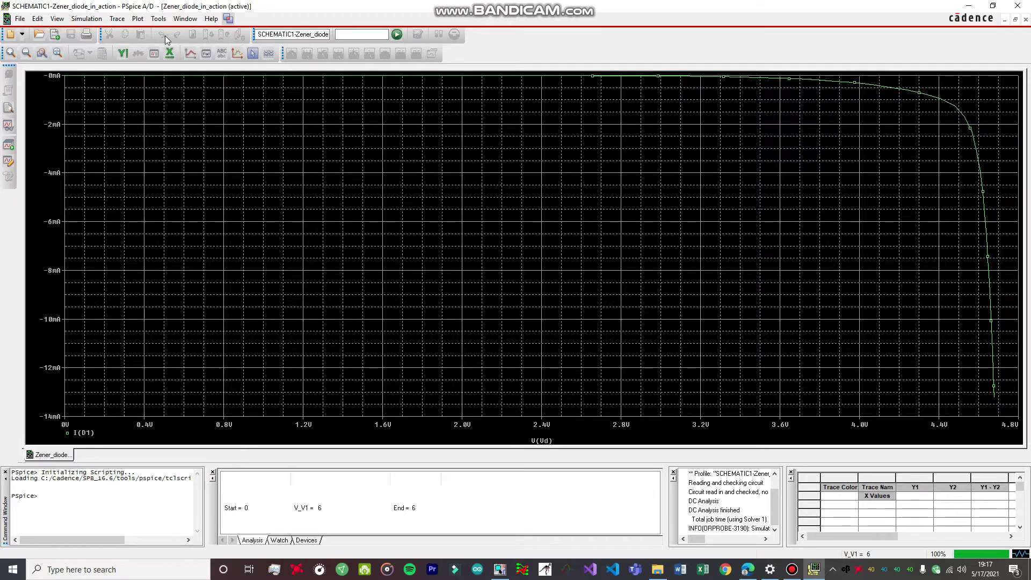
Step: Change the X-axis variable to -V(Vd) and apply the axis settings
left_click(138, 20)
left_click(161, 32)
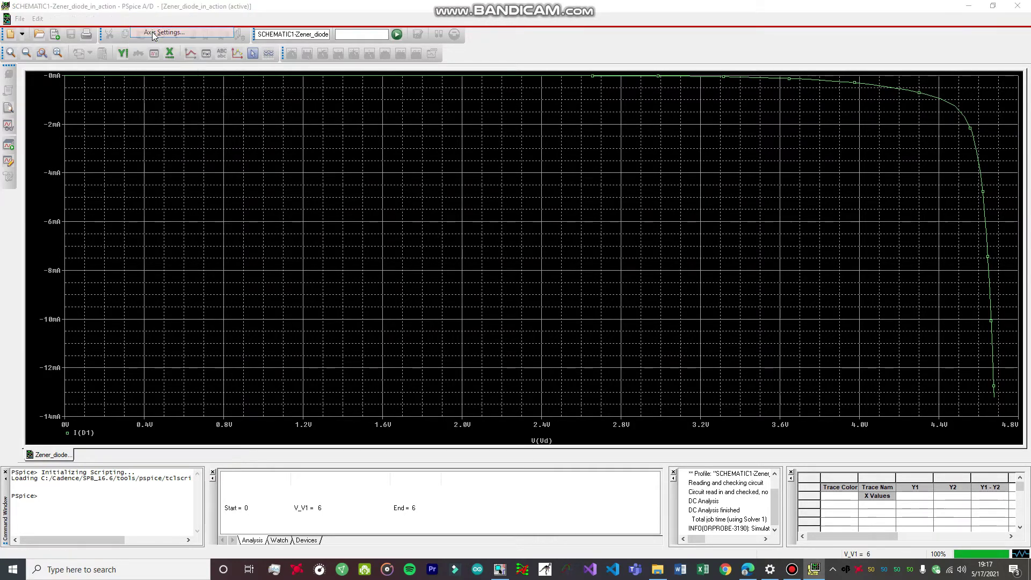
left_click(433, 337)
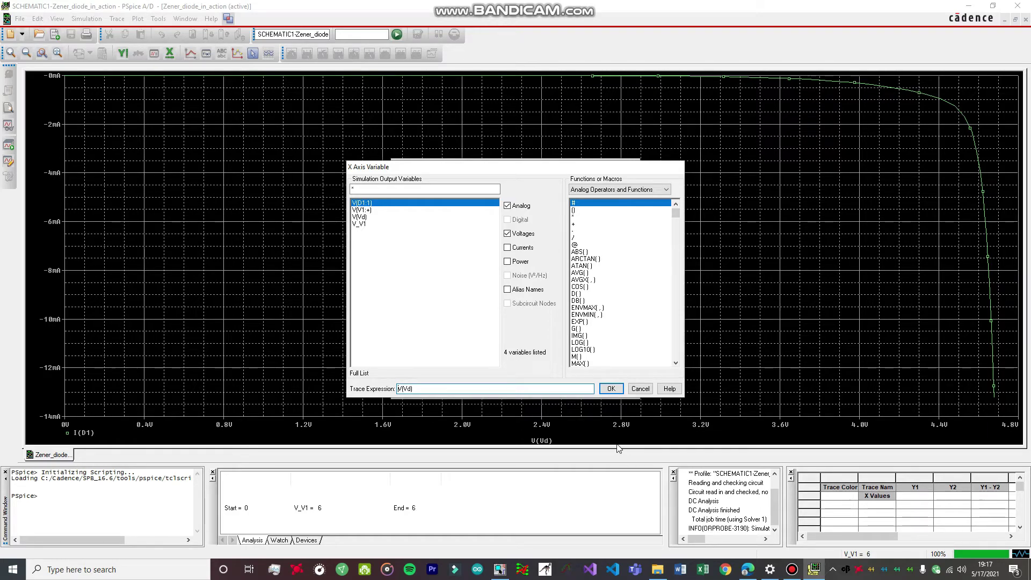
type("-")
left_click(617, 390)
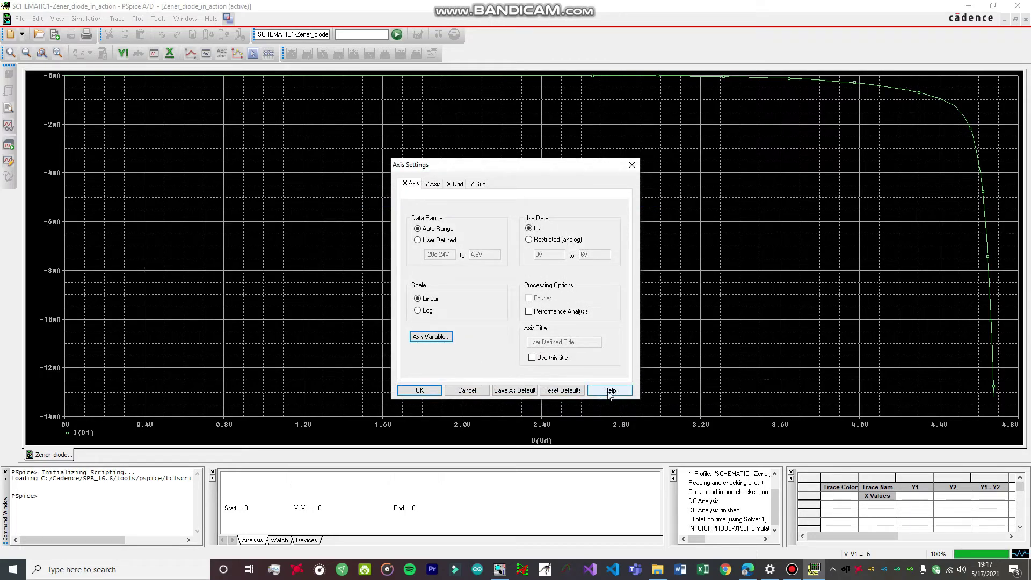
left_click(422, 391)
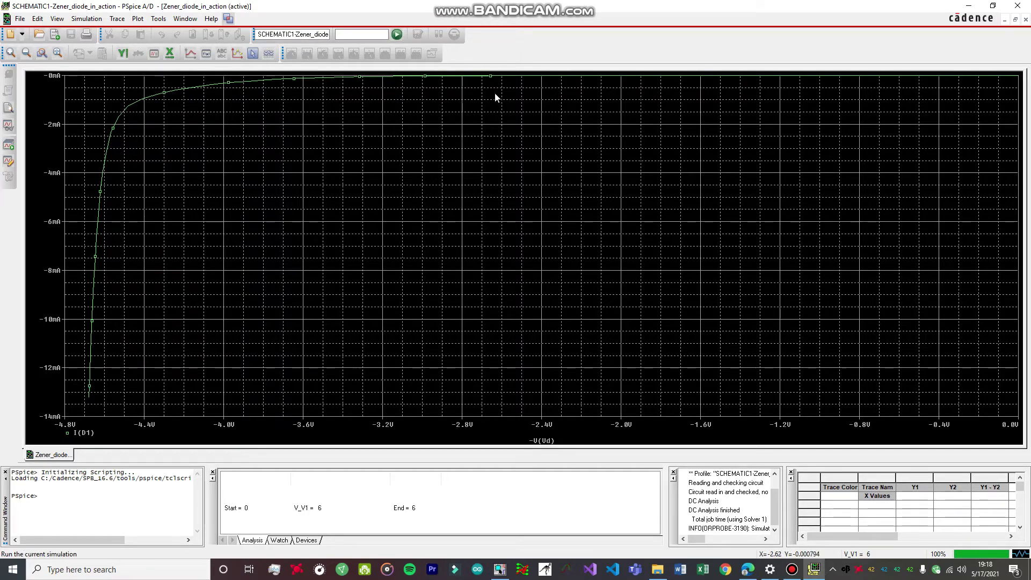
Step: Give the I(D1) trace a much thicker line width in its trace properties
right_click(201, 86)
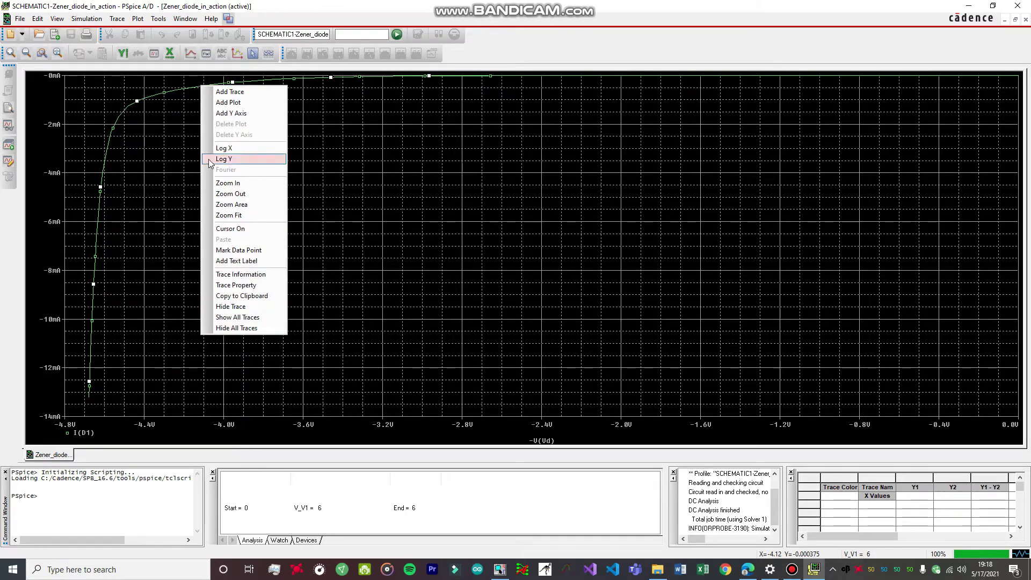
left_click(242, 285)
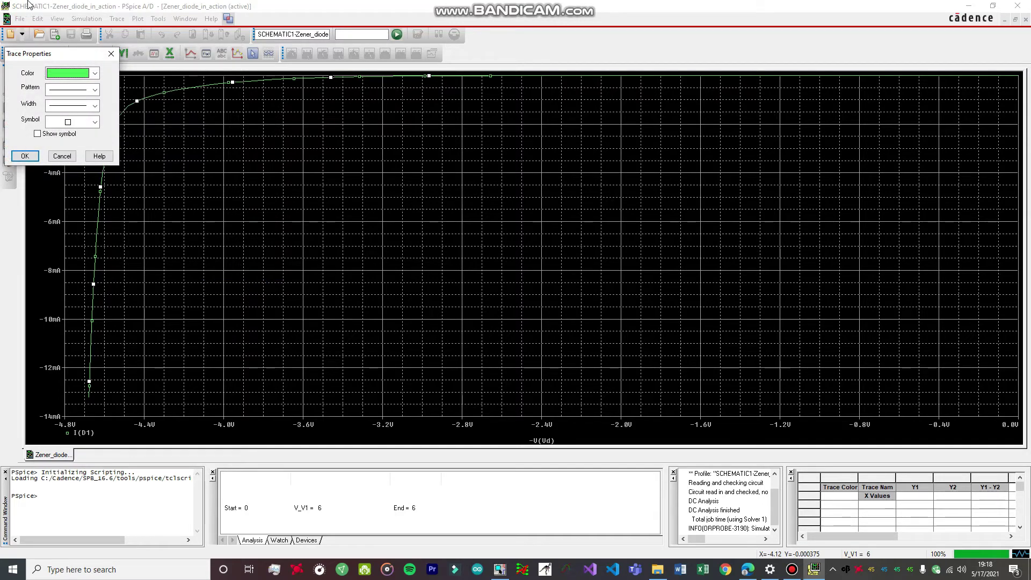
left_click(83, 106)
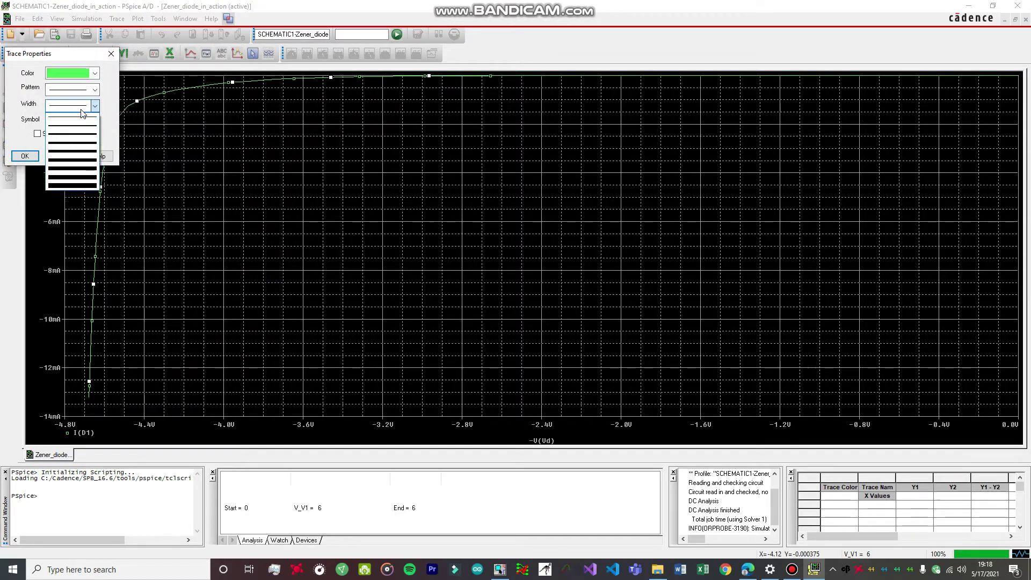
left_click(80, 156)
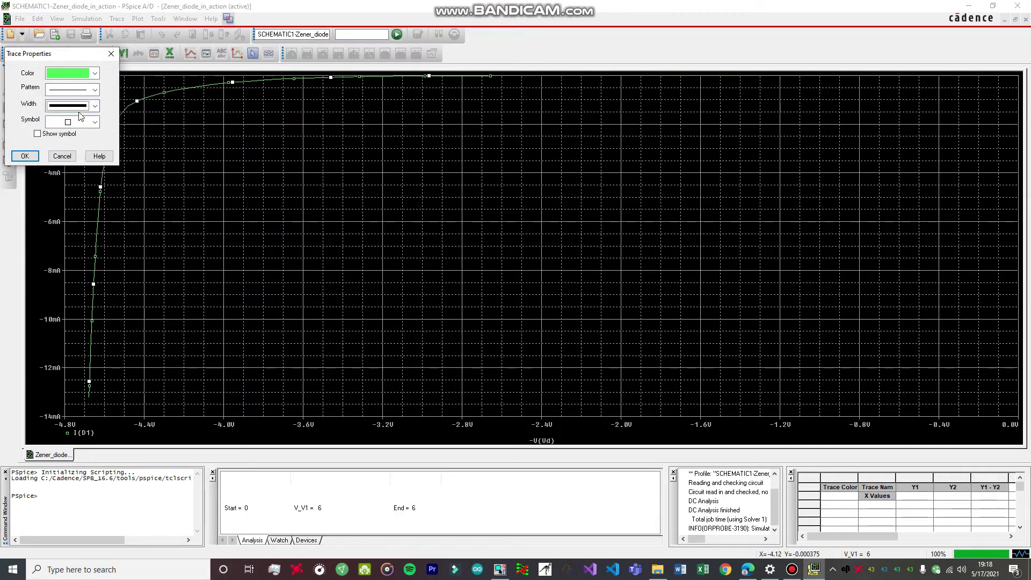
left_click(25, 156)
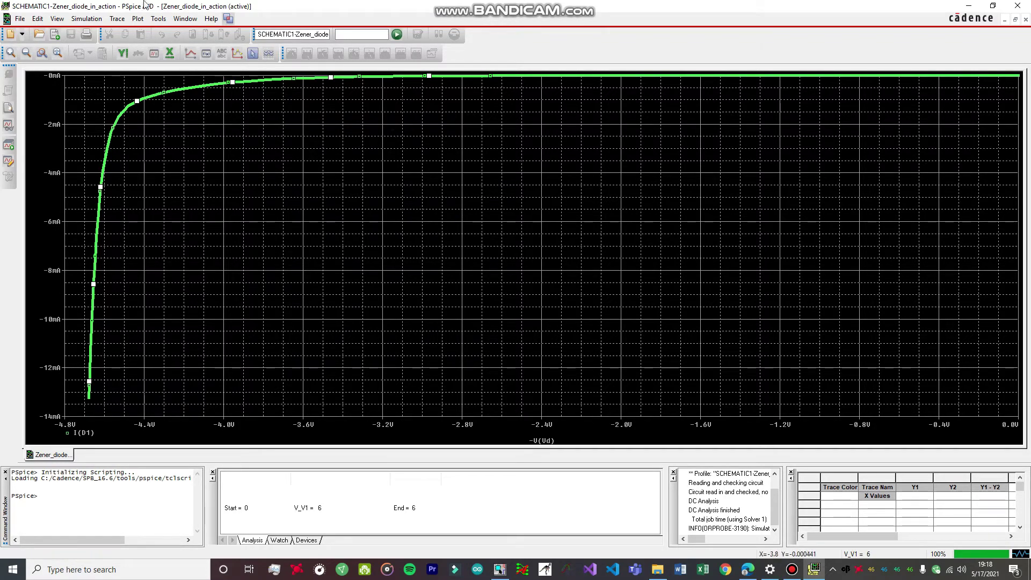
Step: Set the major and minor grids of both the X and Y axes to None and apply the settings
left_click(123, 21)
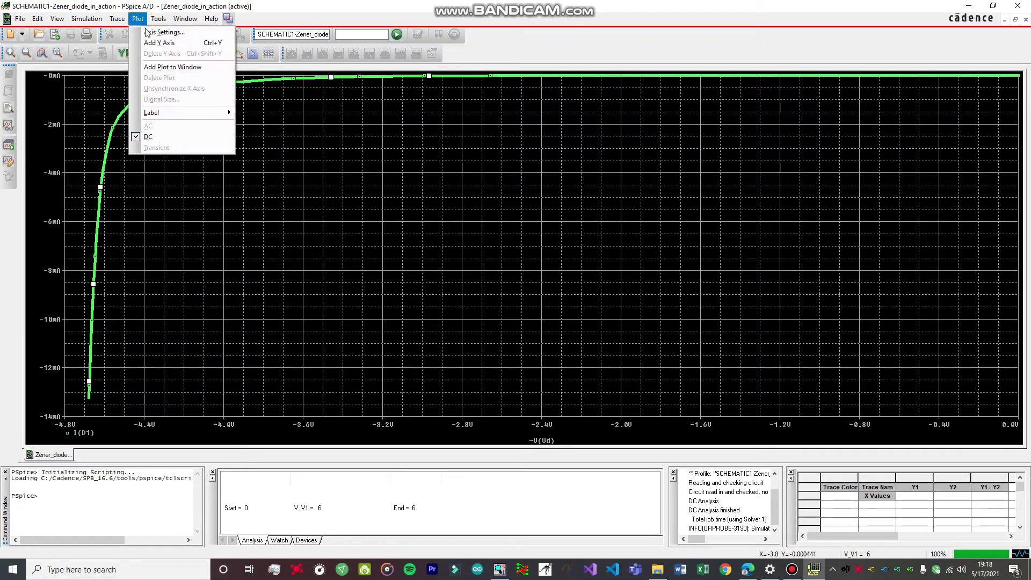
left_click(152, 33)
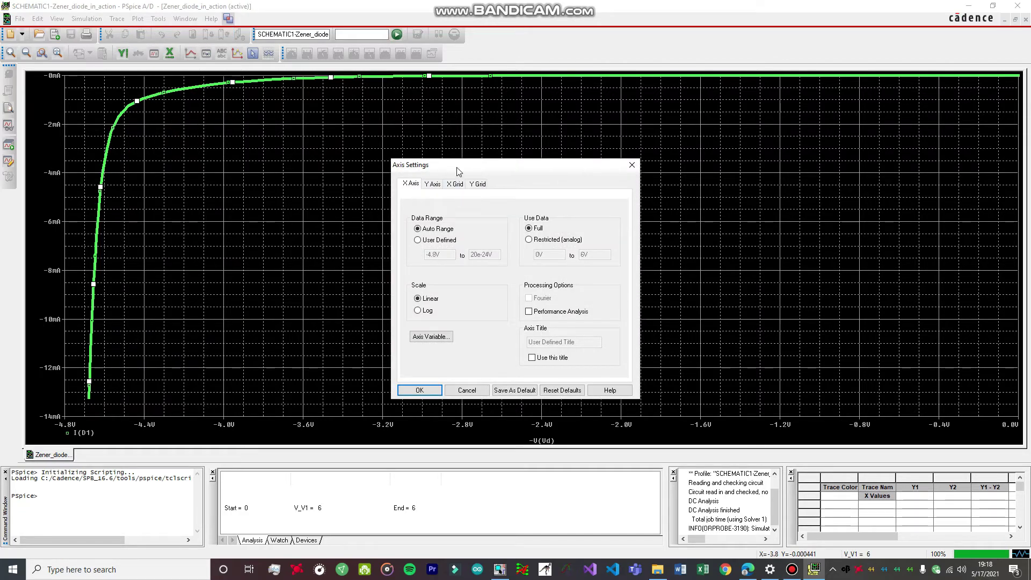
left_click(457, 184)
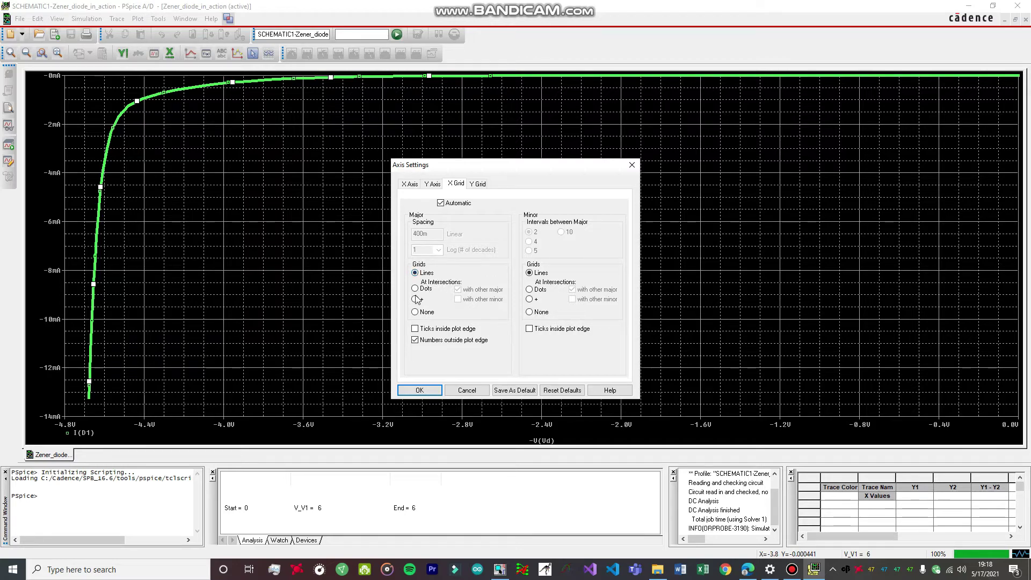
left_click(416, 312)
left_click(483, 185)
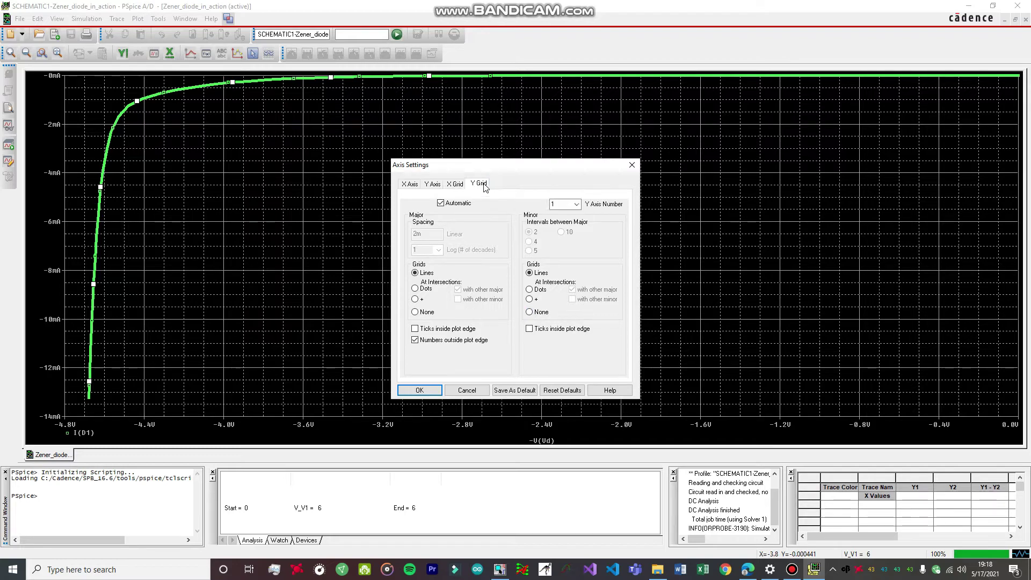
left_click(428, 313)
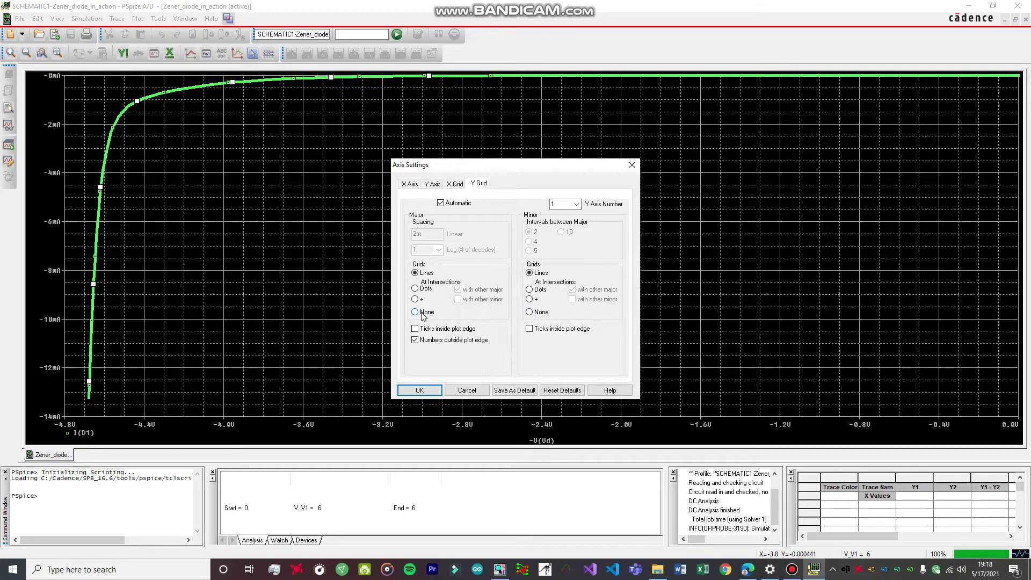
left_click(542, 317)
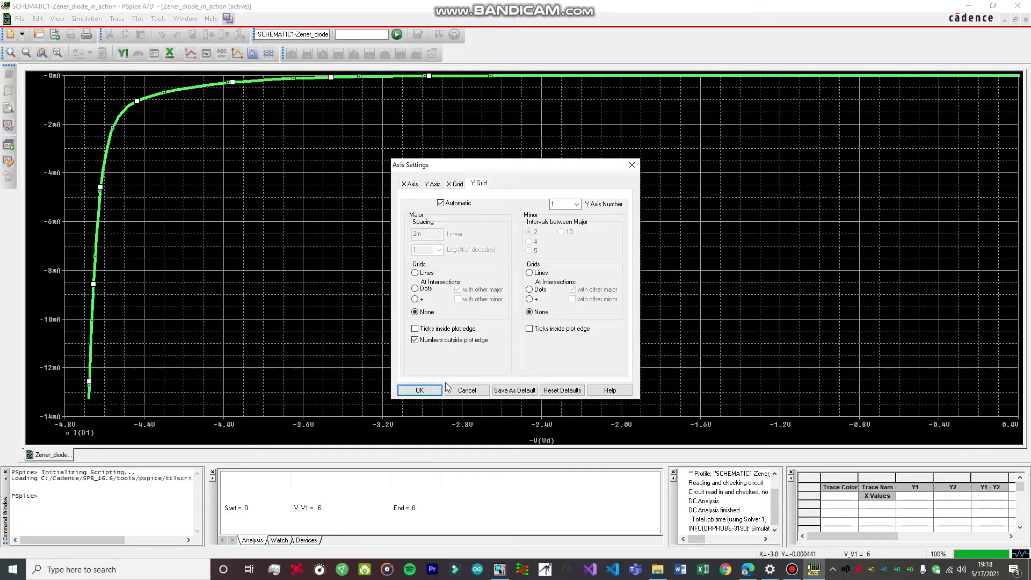
left_click(429, 391)
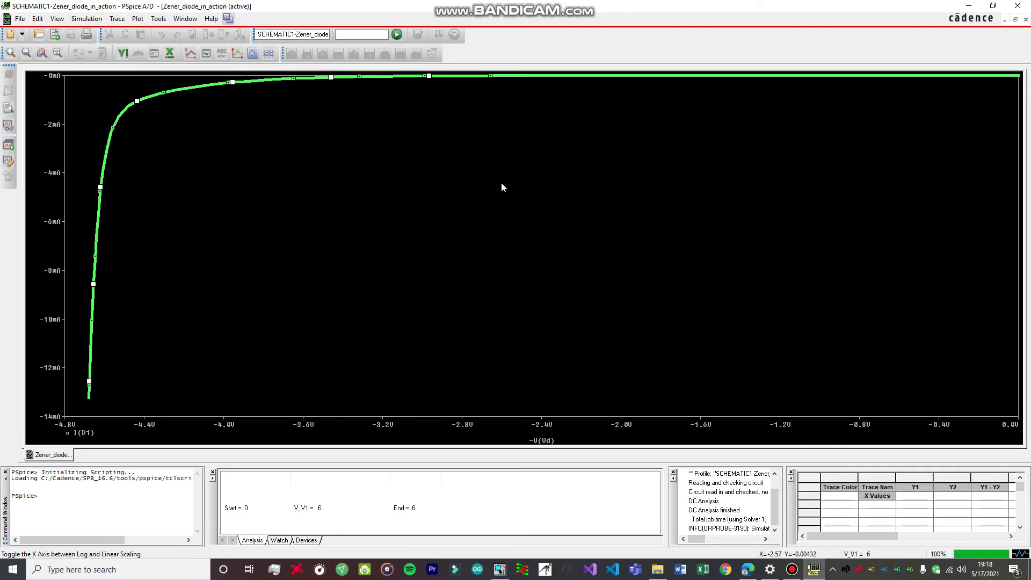
Step: Copy the data of the I(D1) trace to the clipboard
right_click(147, 97)
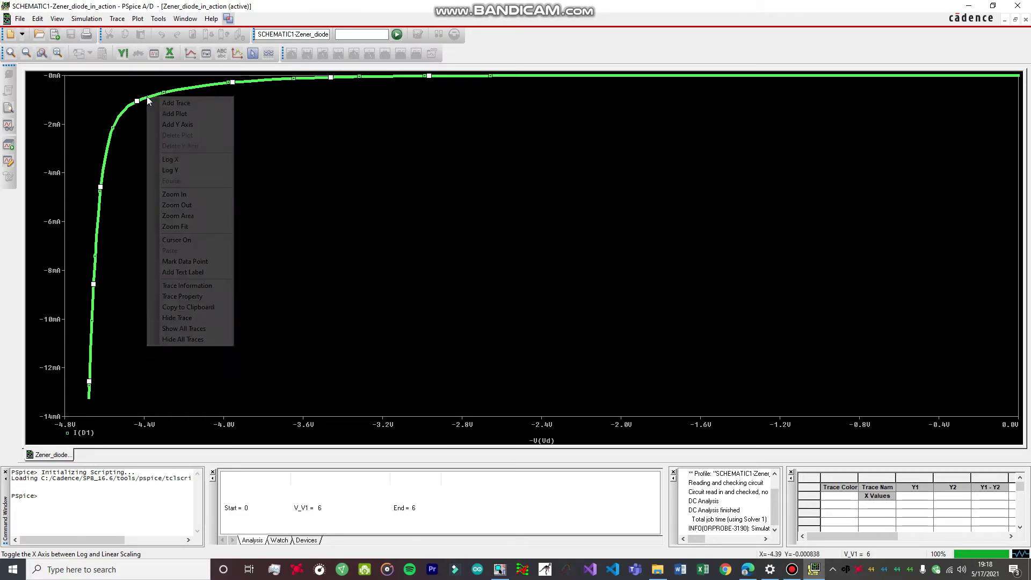
left_click(345, 168)
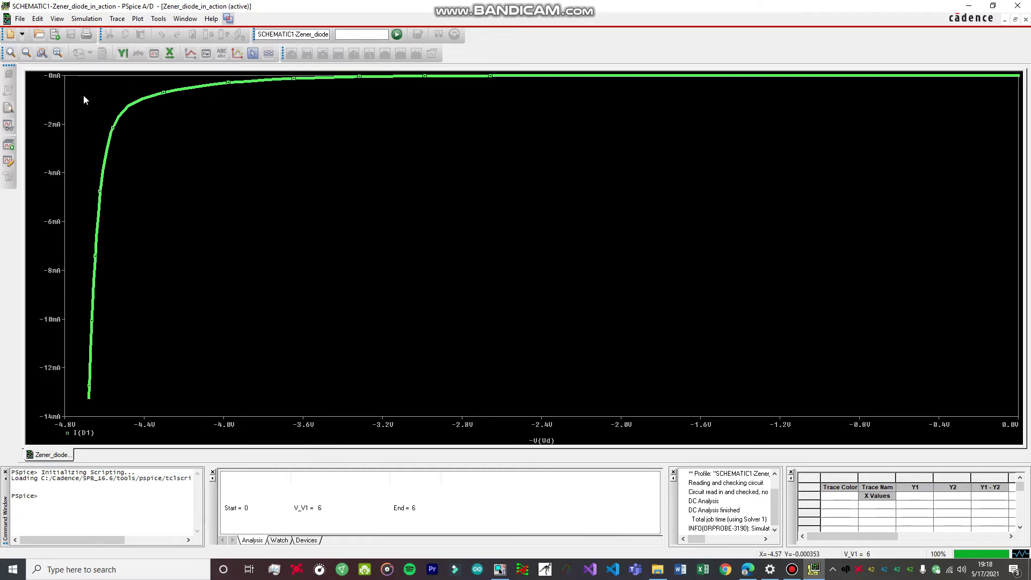
right_click(183, 93)
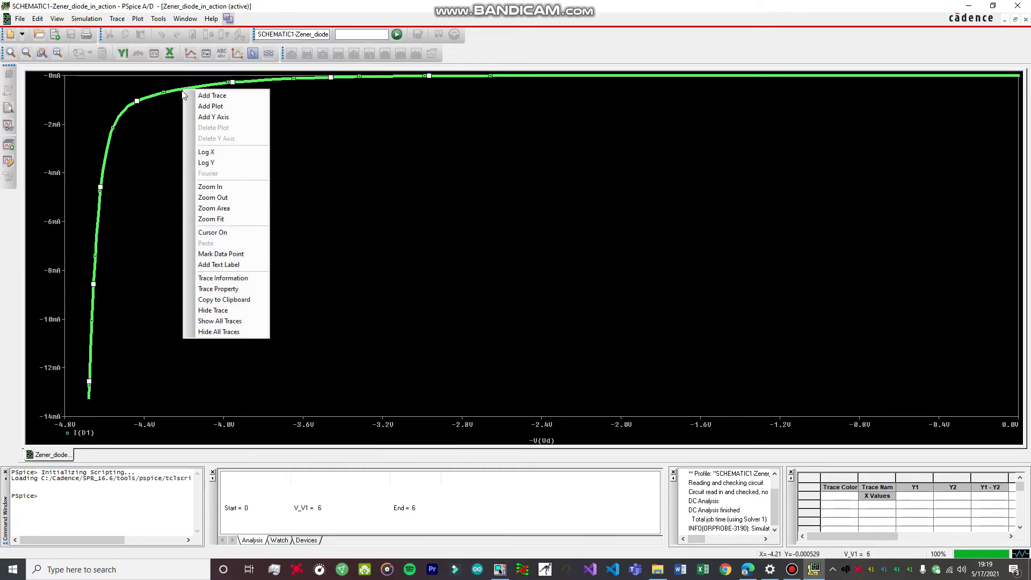
key("Escape")
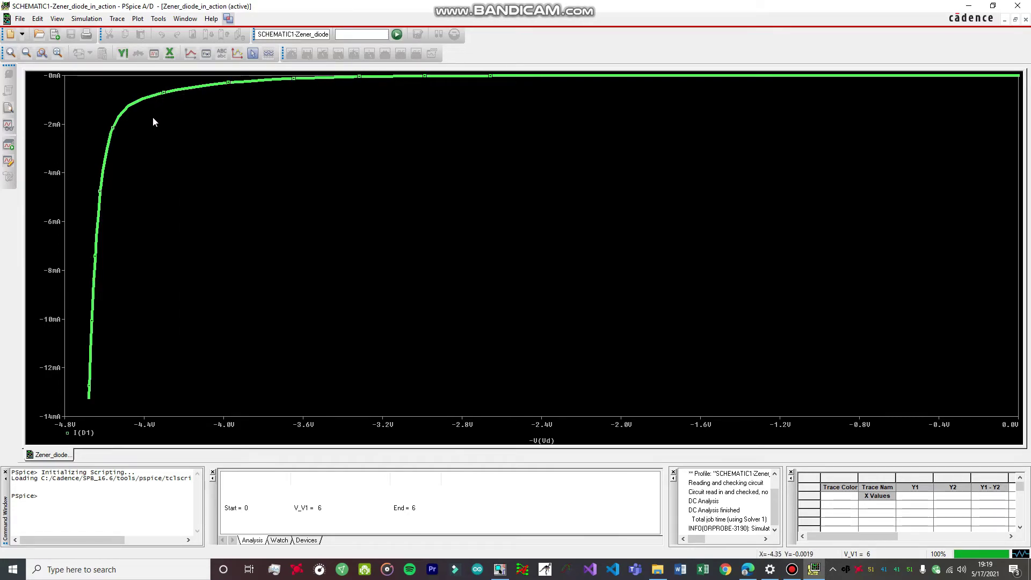
right_click(187, 89)
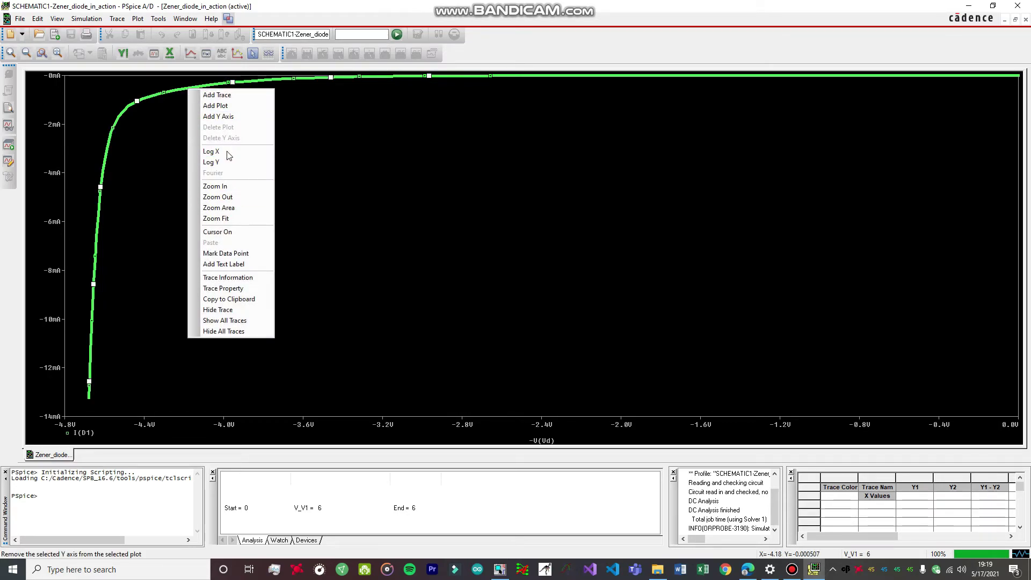
left_click(239, 301)
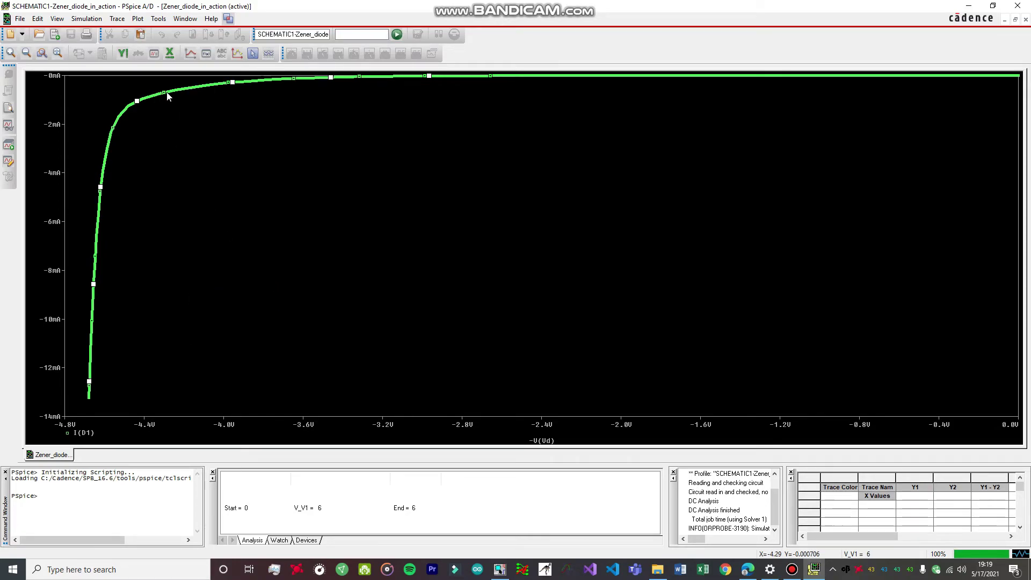
right_click(223, 162)
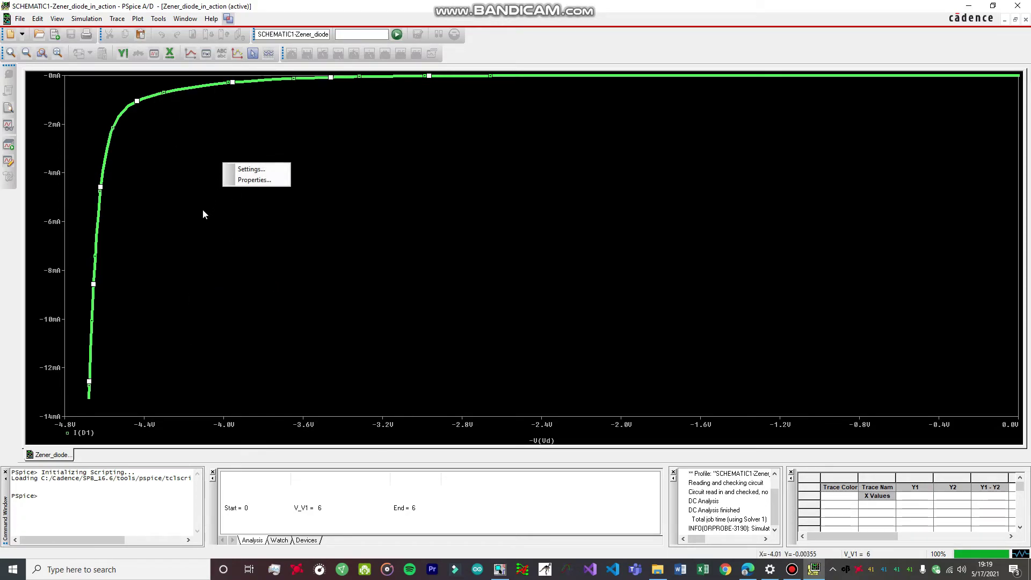
left_click(202, 208)
right_click(179, 93)
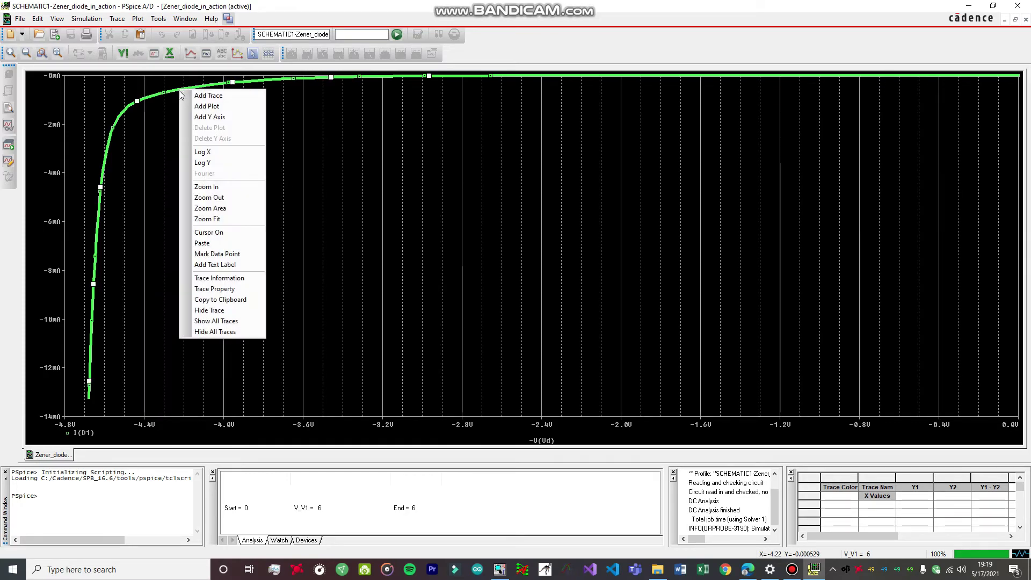
left_click(456, 182)
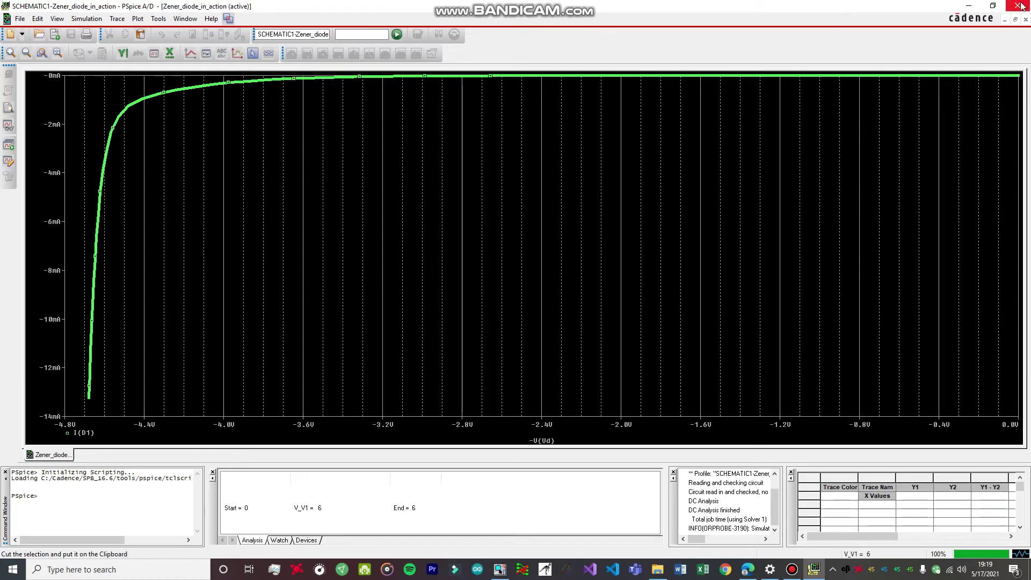
Step: Switch to Excel, decline the default-program prompt, and paste the copied trace data at cell B1 of a new blank workbook
left_click(703, 569)
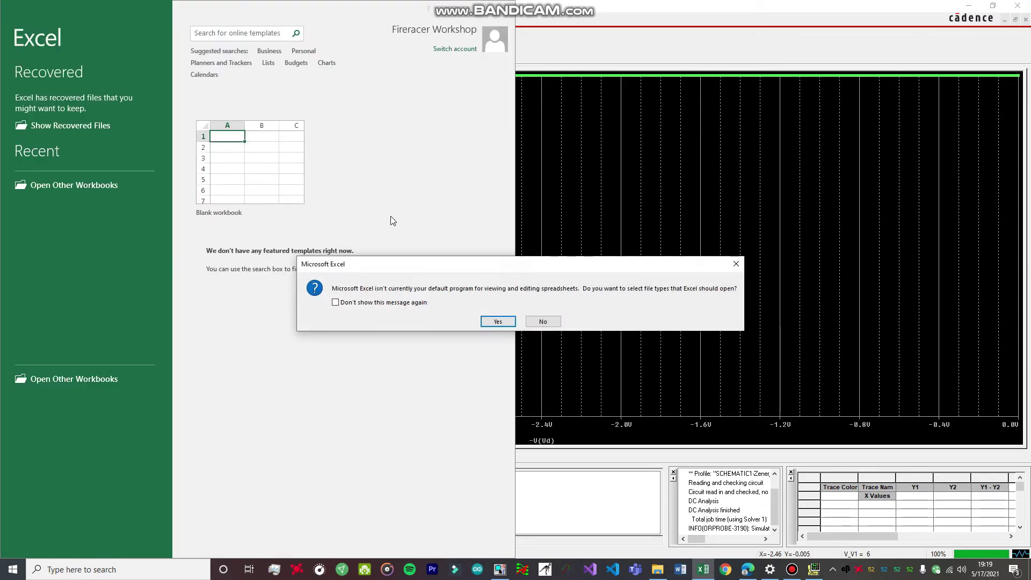
left_click(543, 323)
left_click(240, 172)
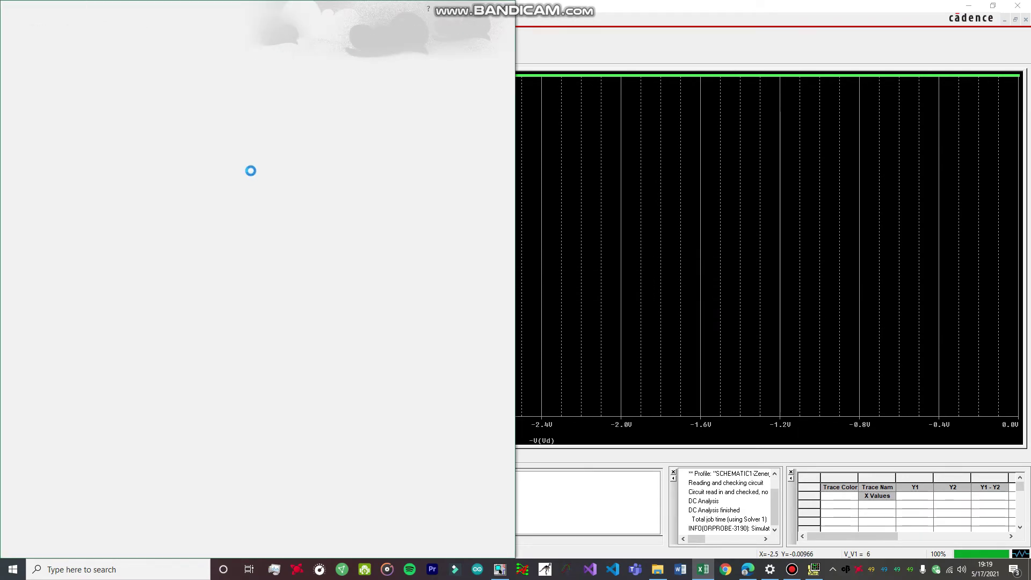
left_click(198, 142)
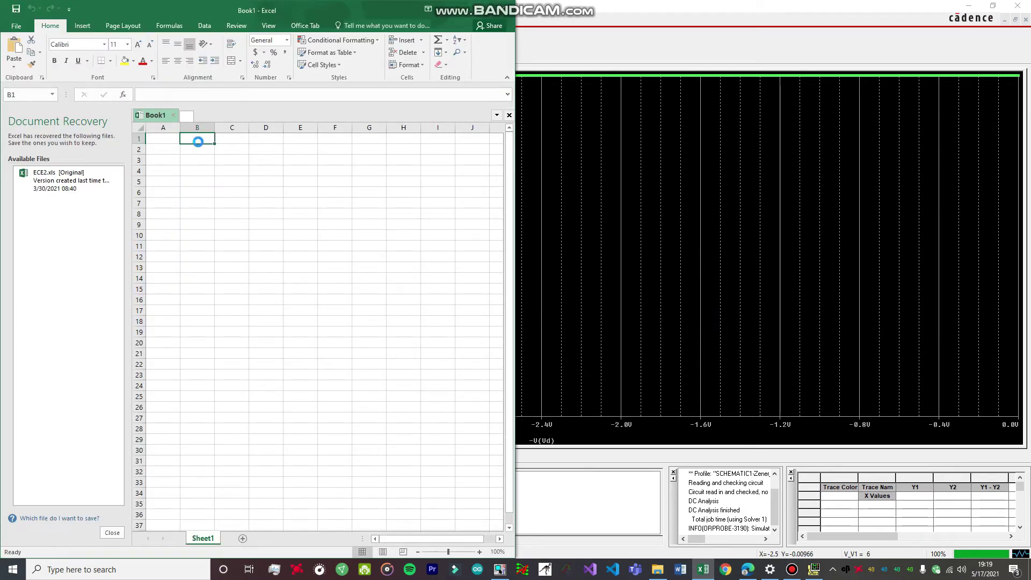
key("ctrl+v")
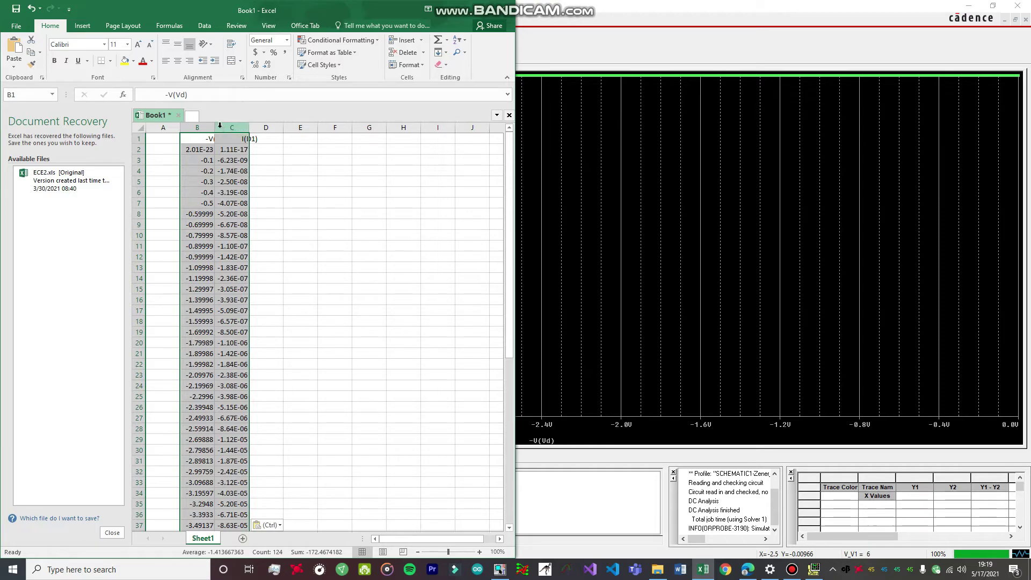
Step: Widen columns B and C so that the -V(Vd) and I(D1) headings and values fit
double_click(215, 127)
left_click_drag(261, 127, 284, 127)
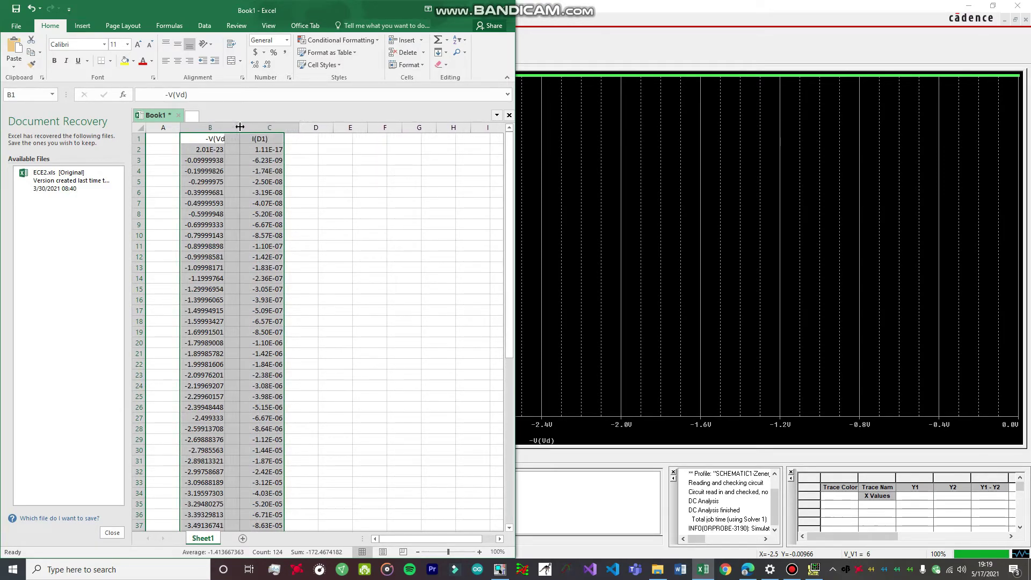
double_click(225, 129)
Step: Examine the -V(Vd) and I(D1) values over the full length of the pasted data table
scroll(307, 185, "down", 16)
scroll(333, 333, "up", 4)
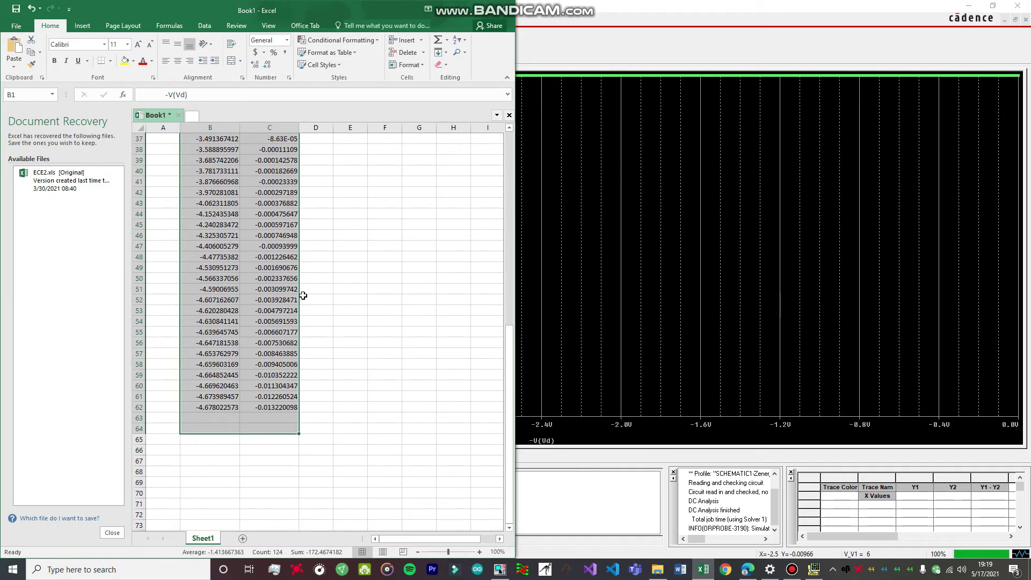
left_click_drag(292, 312, 293, 324)
scroll(293, 325, "up", 12)
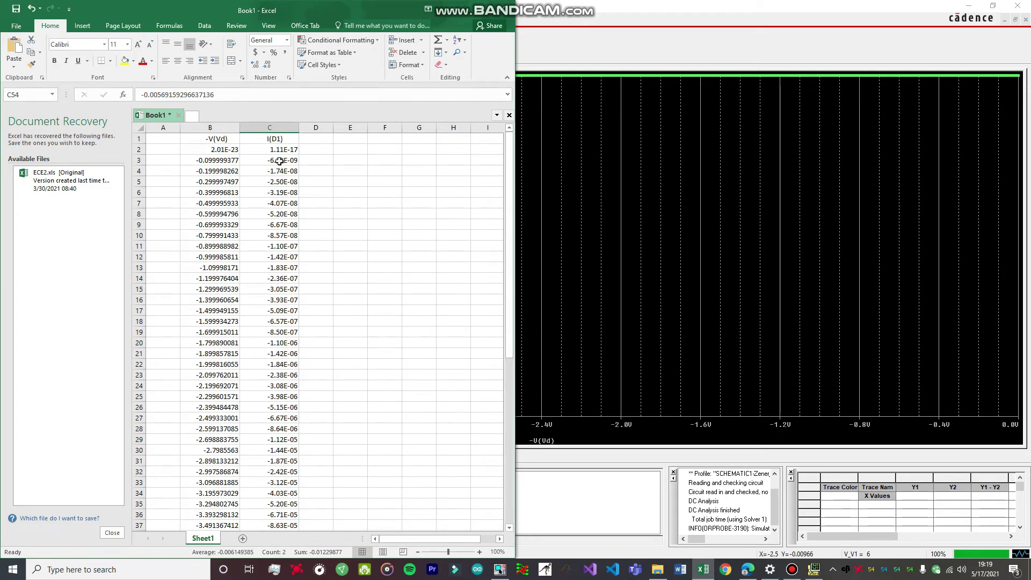
left_click(279, 162)
left_click(281, 151)
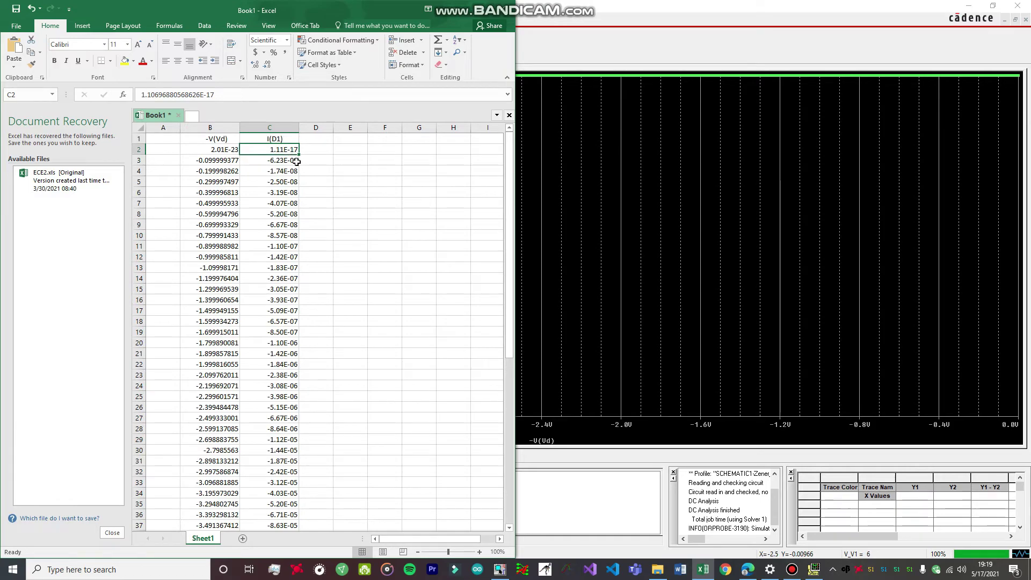
left_click(284, 183)
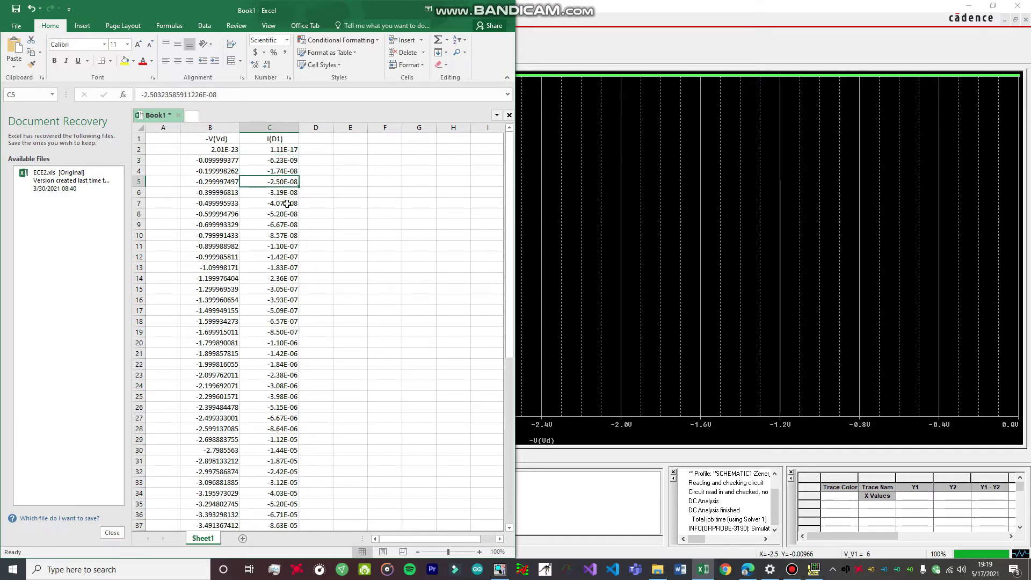
scroll(269, 280, "down", 7)
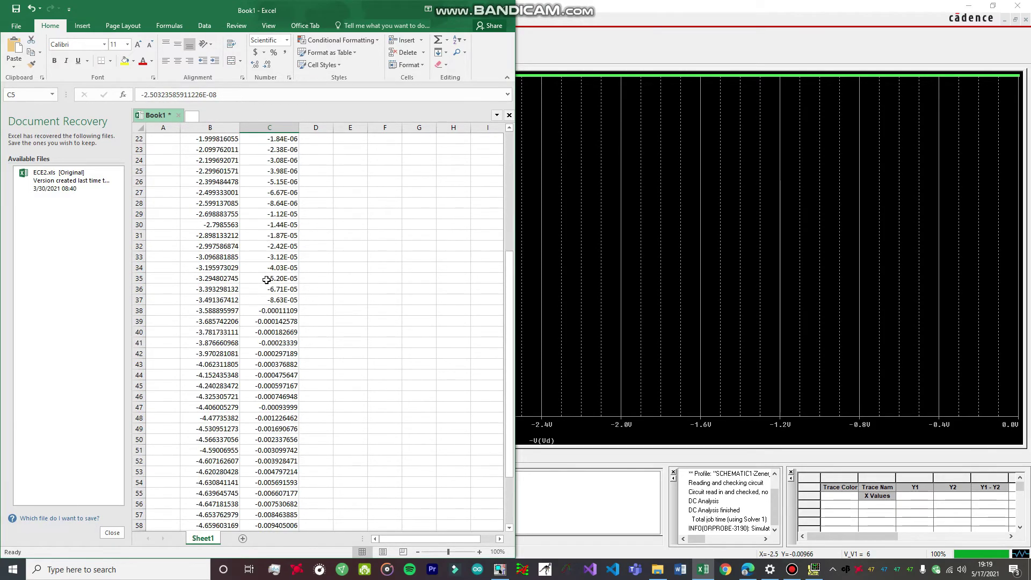
scroll(267, 279, "up", 7)
scroll(266, 280, "up", 1)
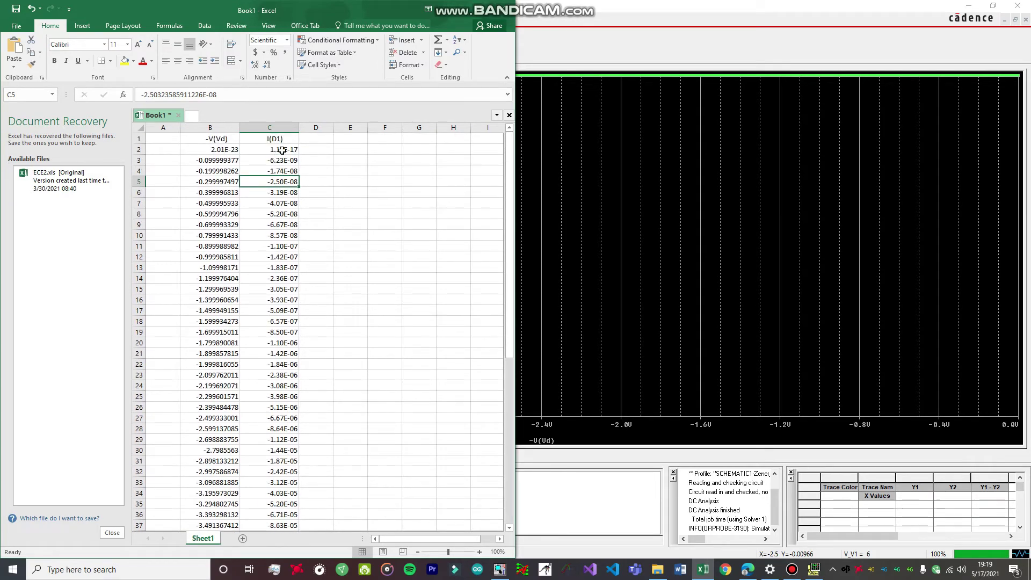
left_click(282, 150)
left_click_drag(282, 170, 282, 300)
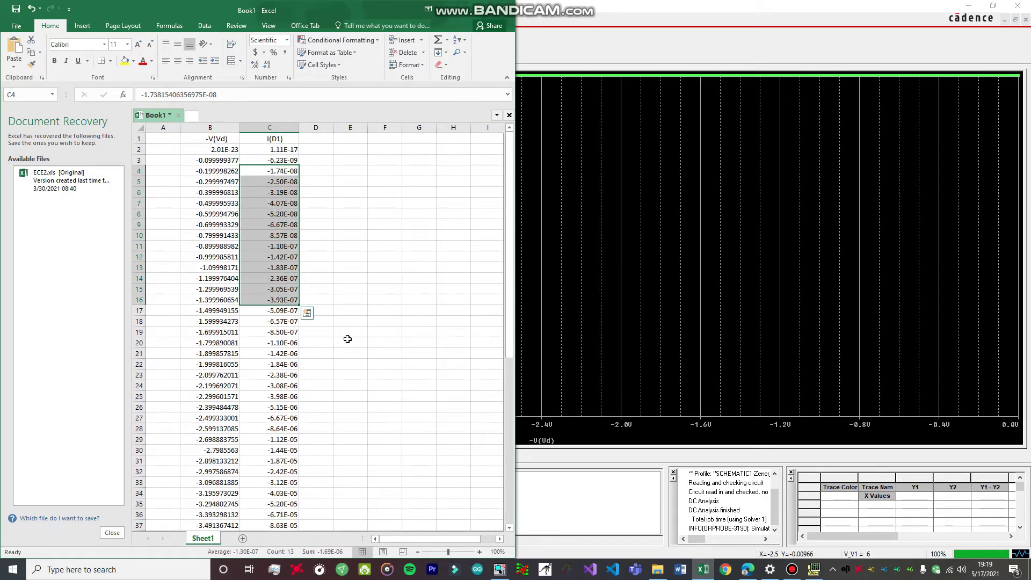
left_click(347, 339)
scroll(283, 316, "down", 8)
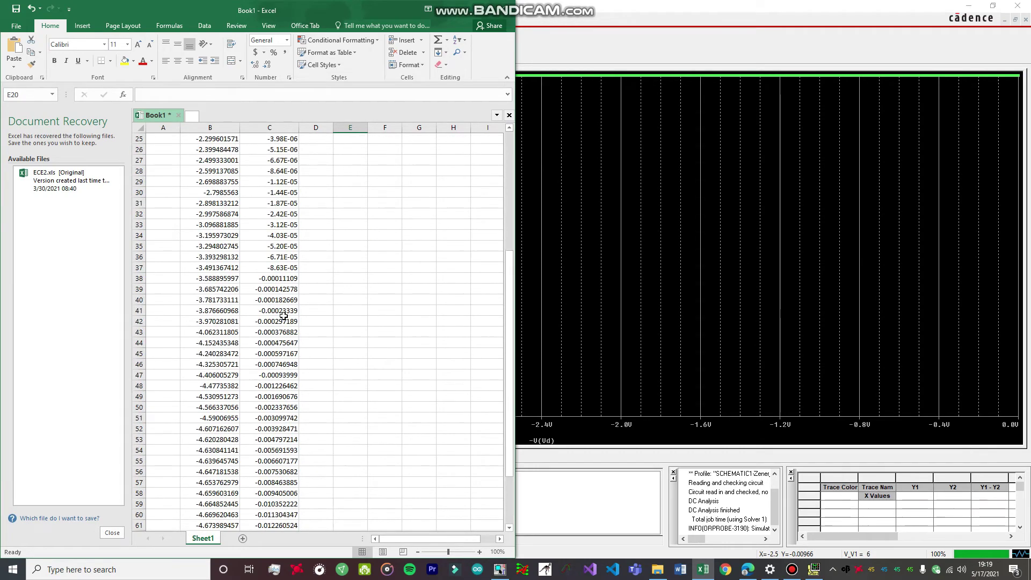
scroll(283, 317, "down", 8)
scroll(283, 316, "up", 16)
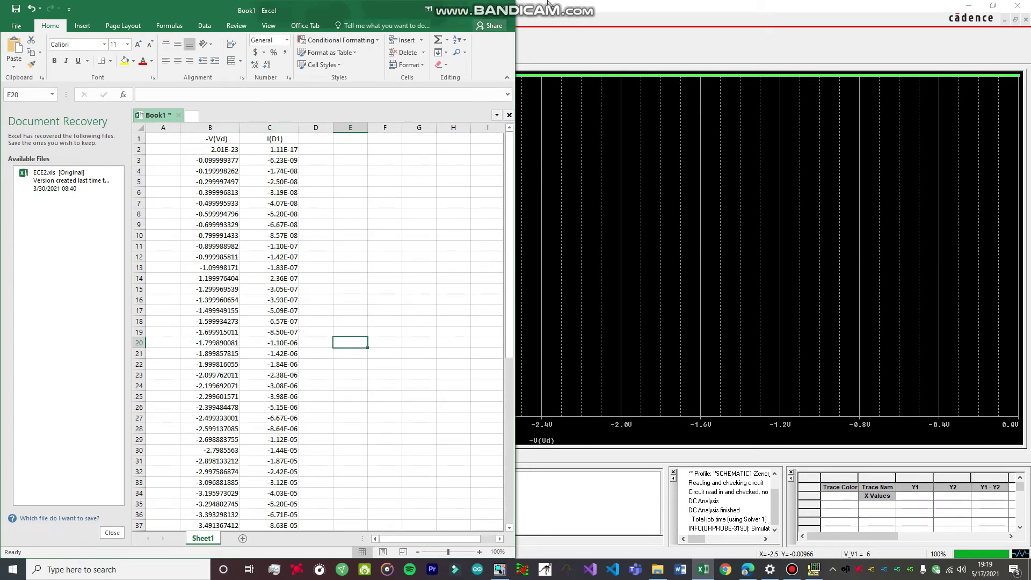
Step: Close the Excel workbook without saving it and switch to the circuit schematic in OrCAD Capture
left_click(501, 9)
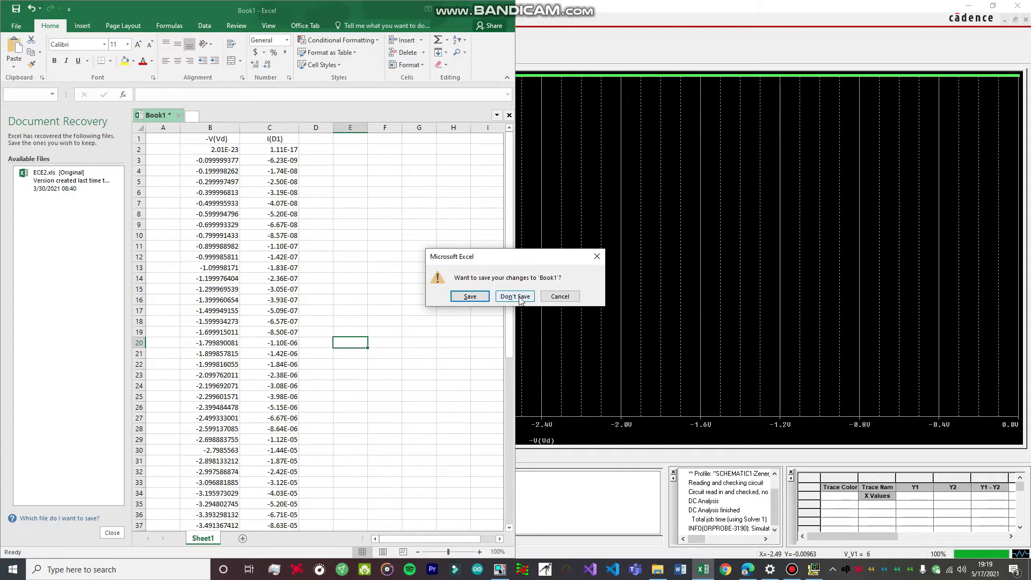
left_click(515, 296)
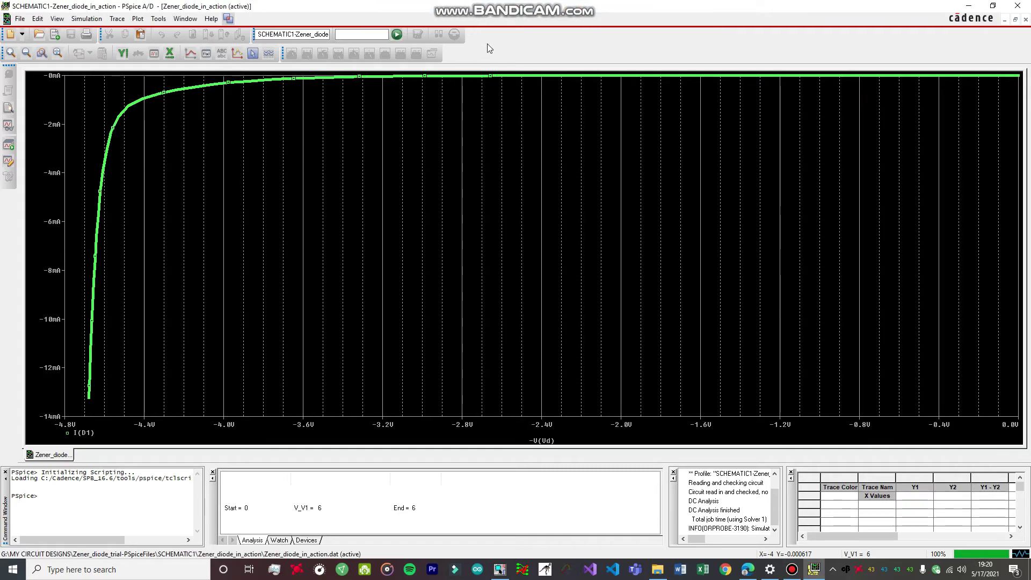
left_click(500, 569)
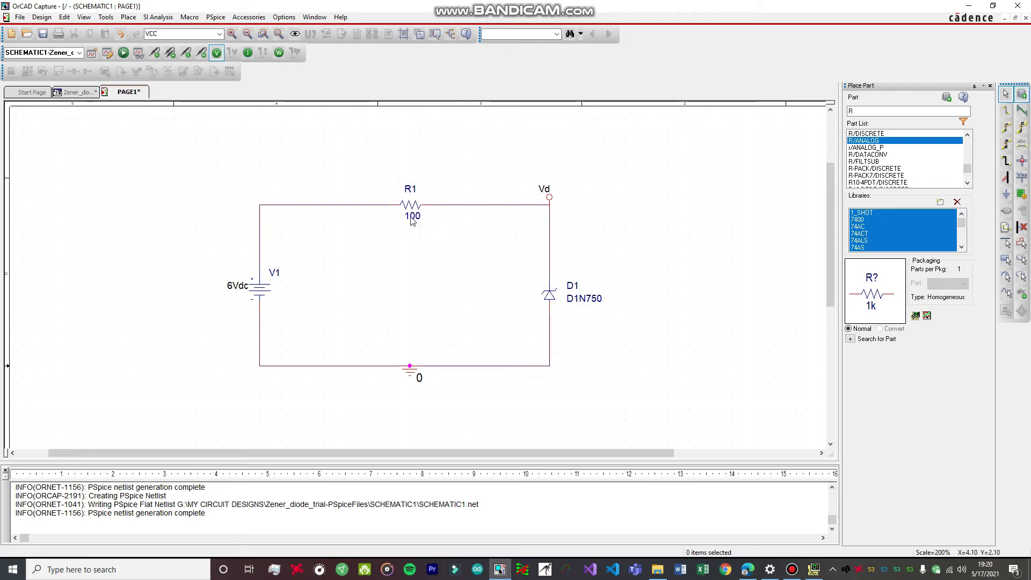
left_click(412, 210)
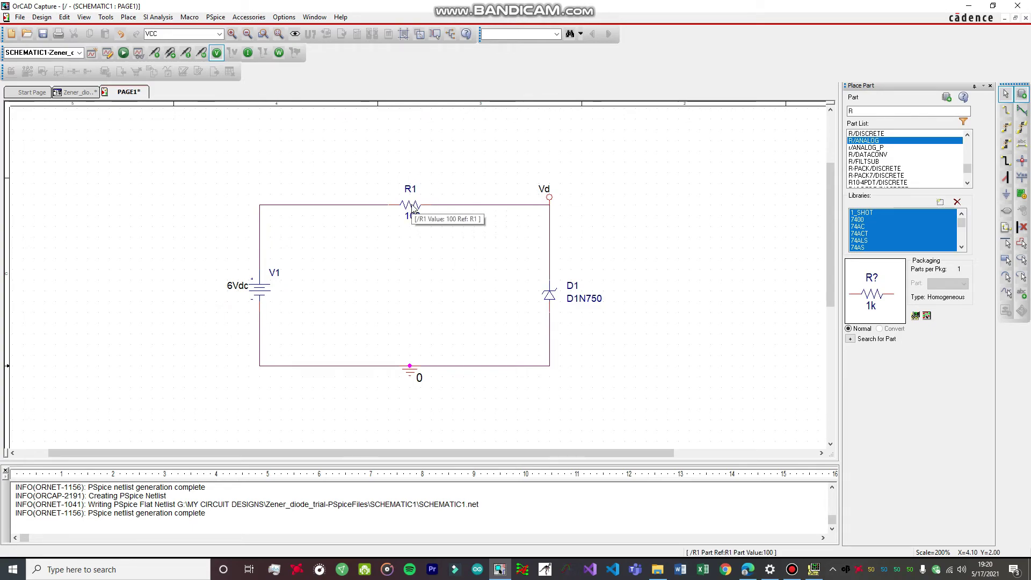
right_click(413, 210)
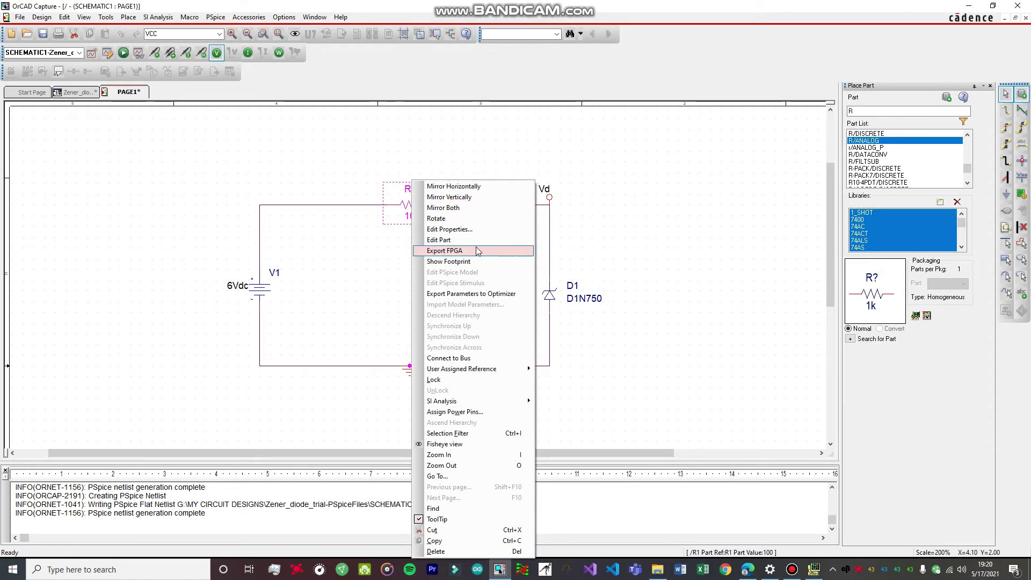
left_click(419, 197)
right_click(412, 211)
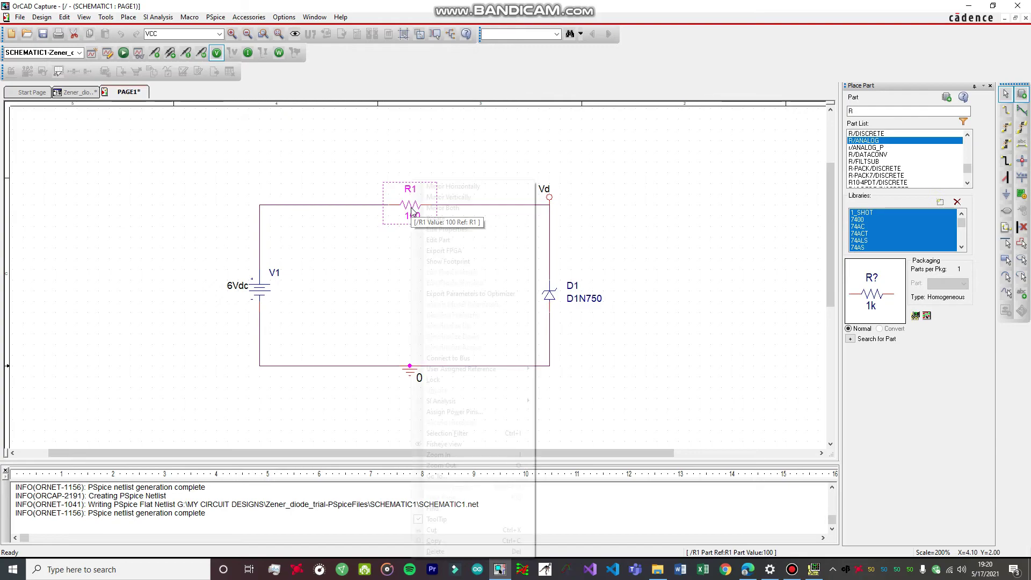
key("Escape")
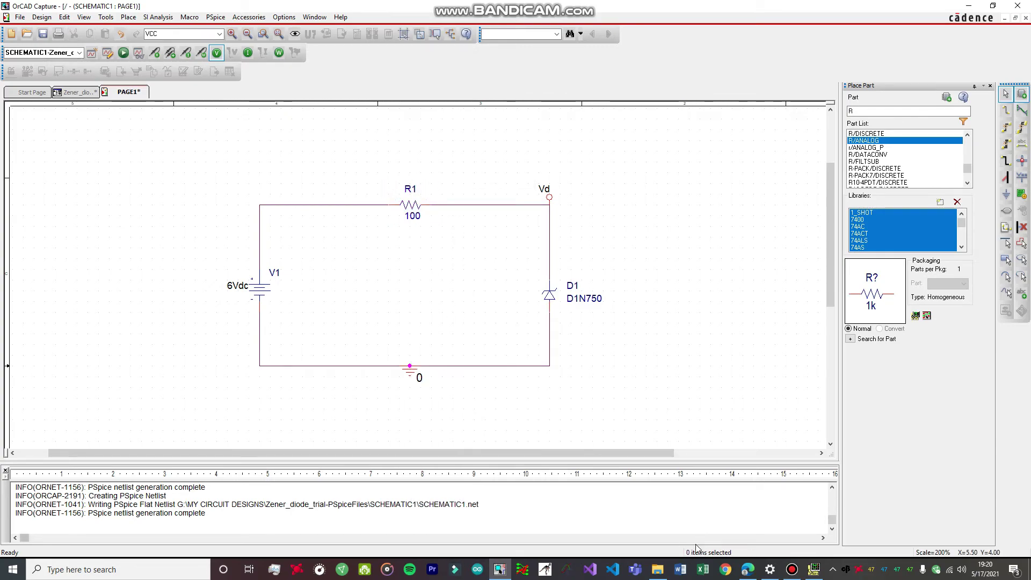
Step: Switch to the browser to check the 1N750 ratings in the zener diode datasheet, and return to the schematic
left_click(748, 569)
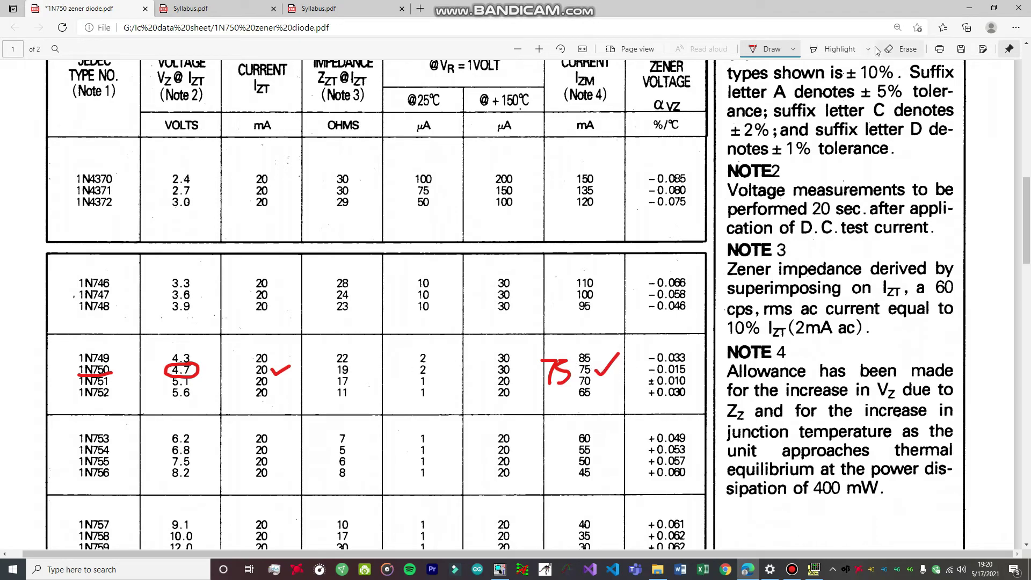
left_click(969, 8)
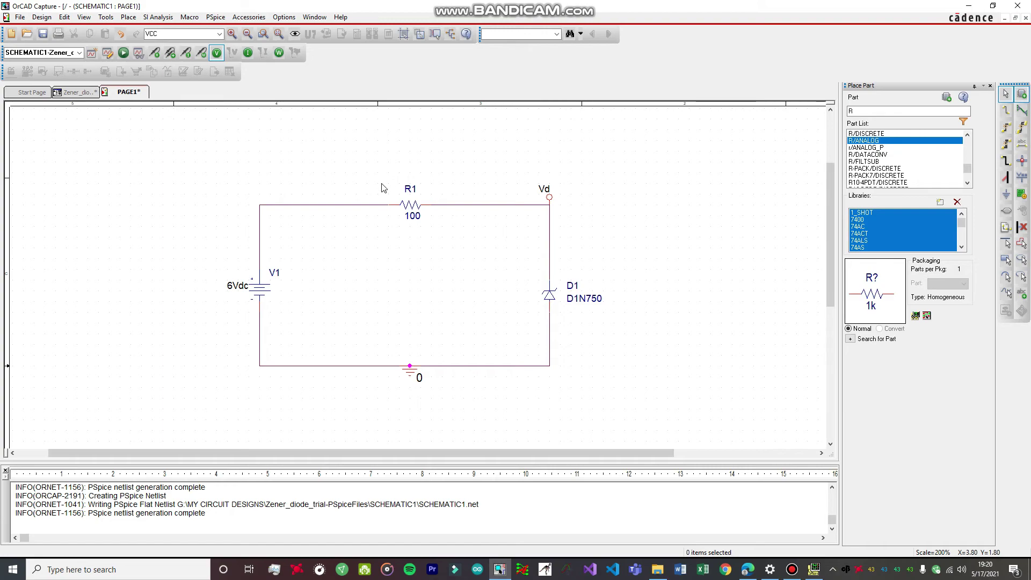
Step: Set the value of resistor R1 to 1K
left_click(413, 223)
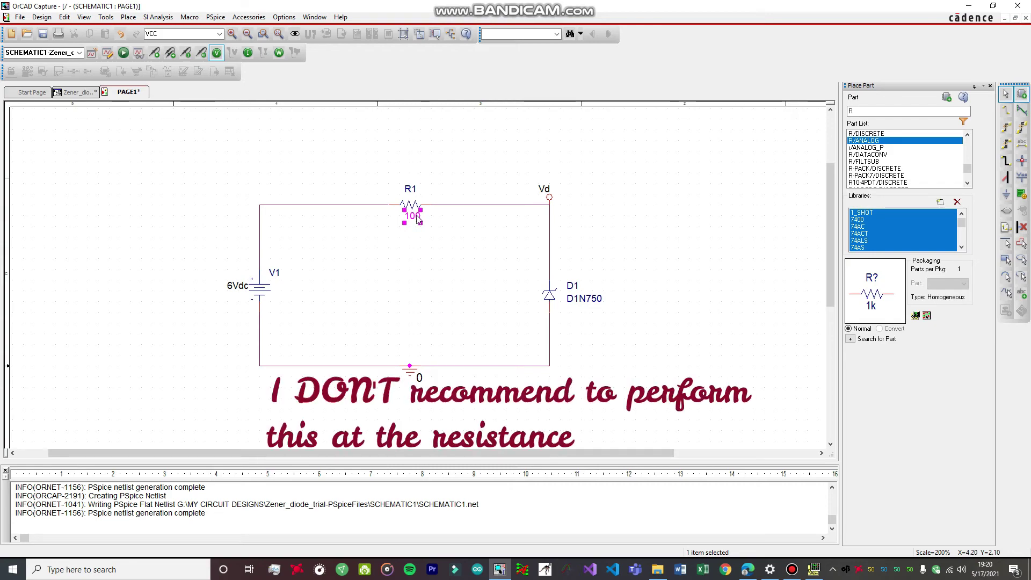
double_click(417, 216)
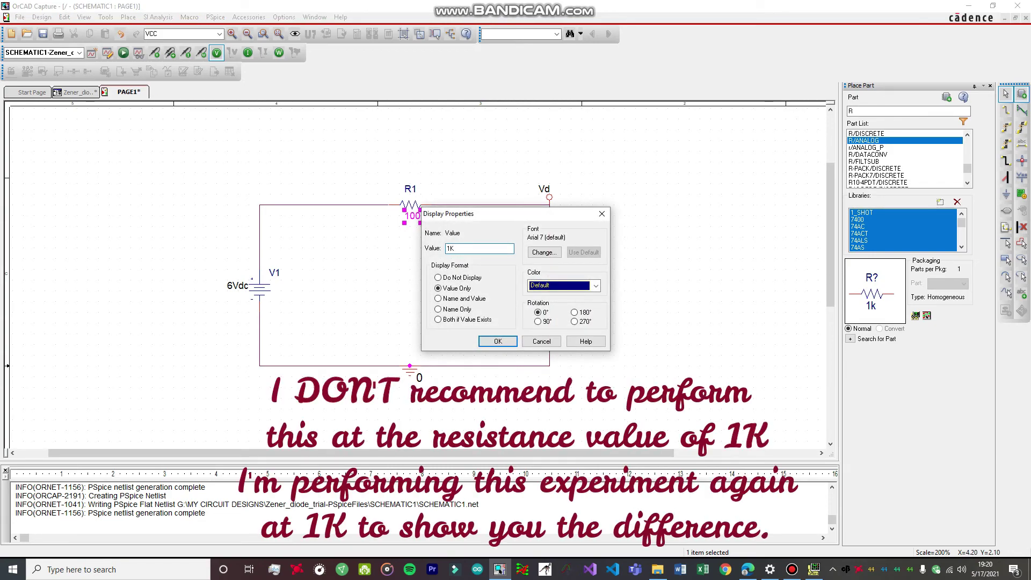
left_click(498, 342)
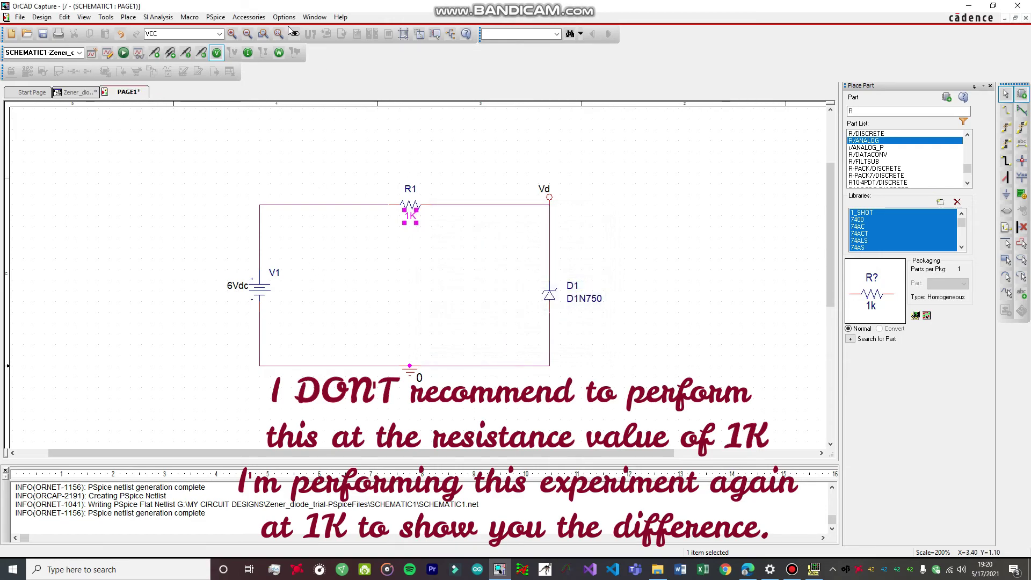
Step: Run the PSpice simulation of the circuit and set the plot's X-axis variable to -V(Vd)
left_click(215, 18)
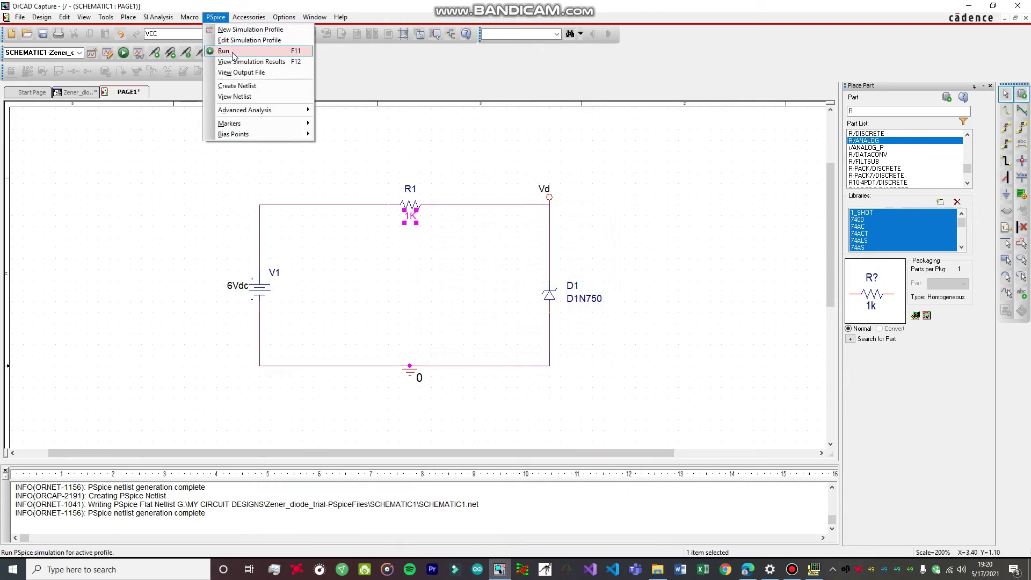
left_click(231, 52)
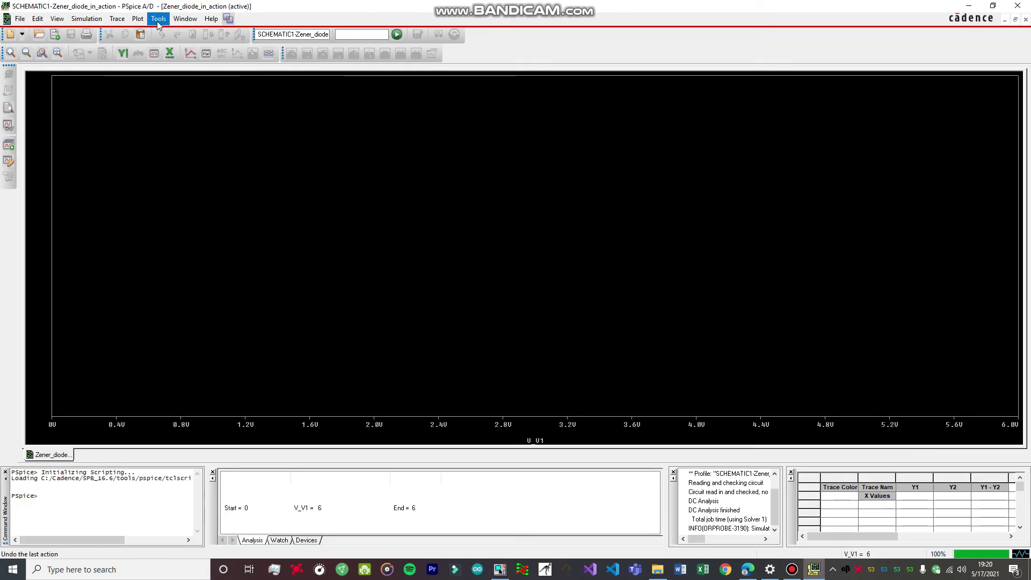
left_click(159, 19)
left_click(158, 19)
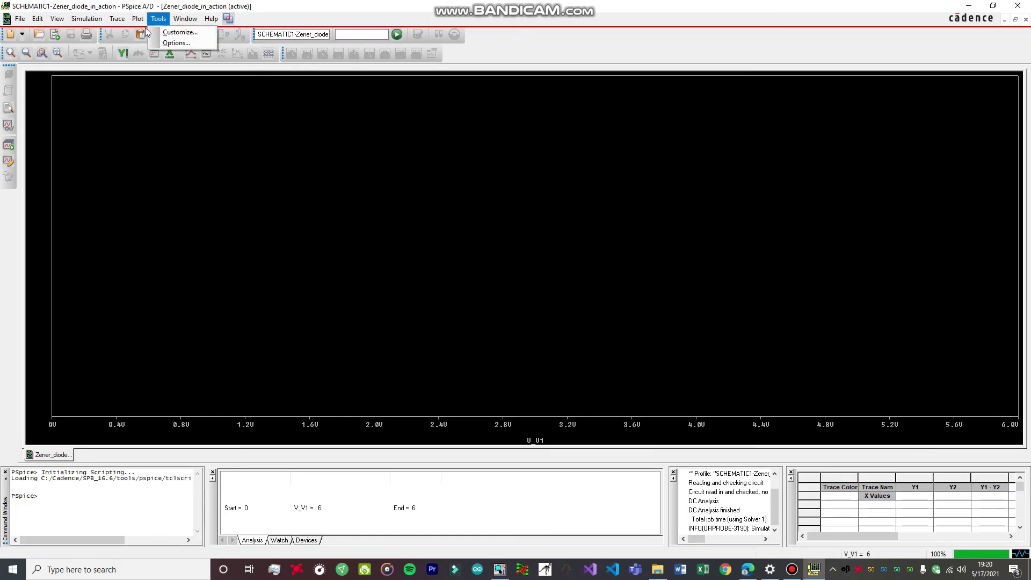
left_click(162, 33)
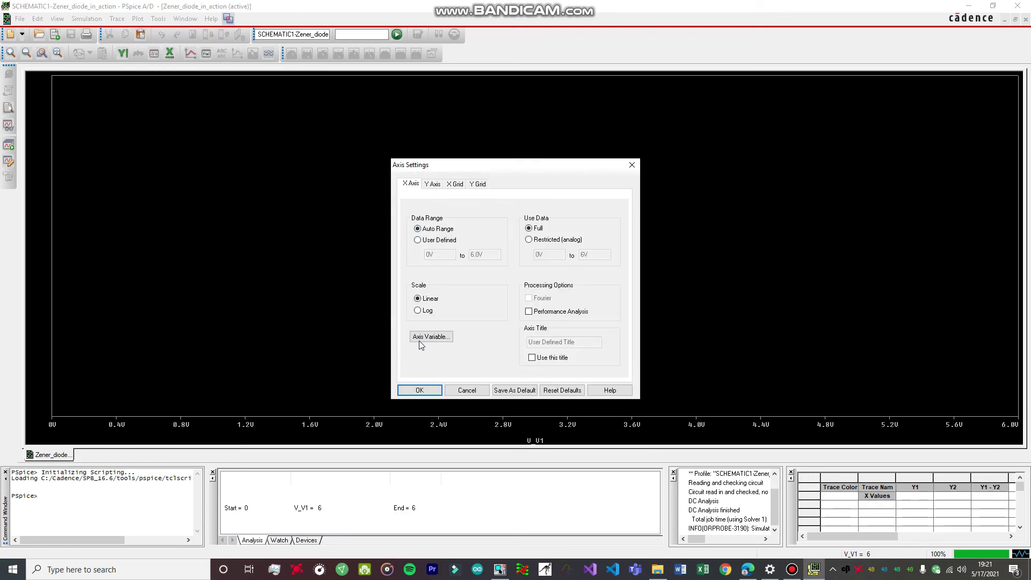
left_click(420, 338)
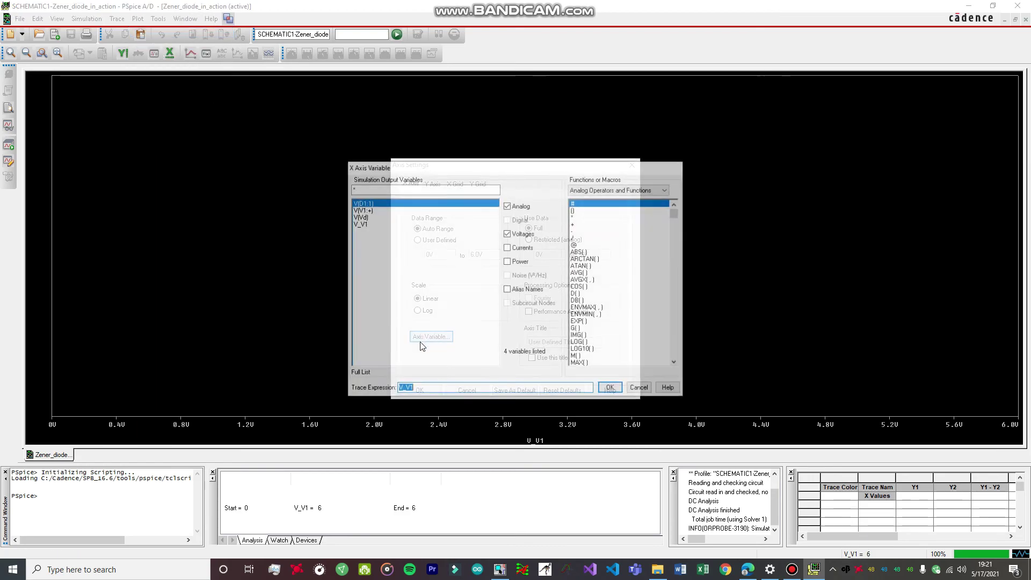
left_click(363, 217)
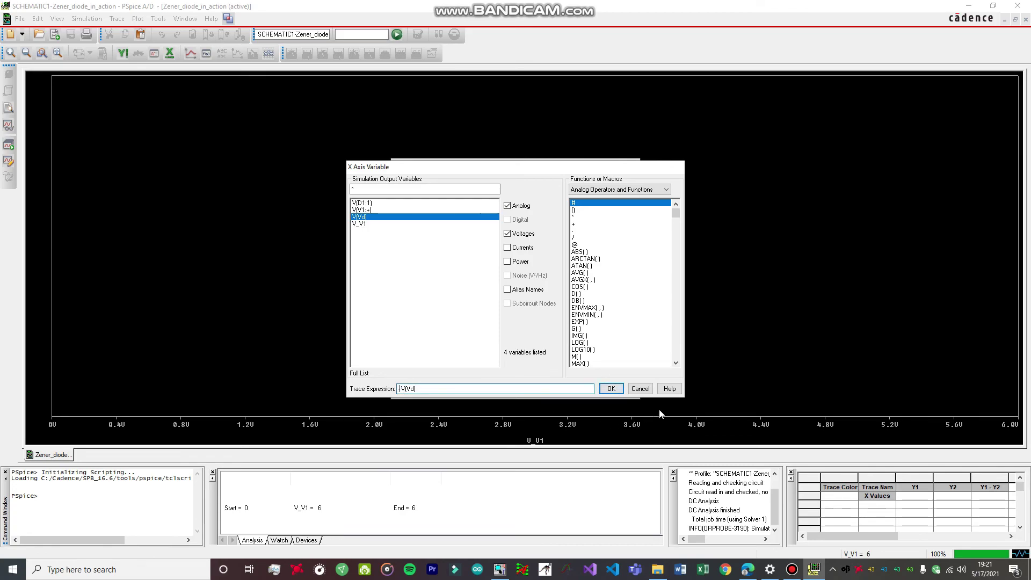
left_click(611, 388)
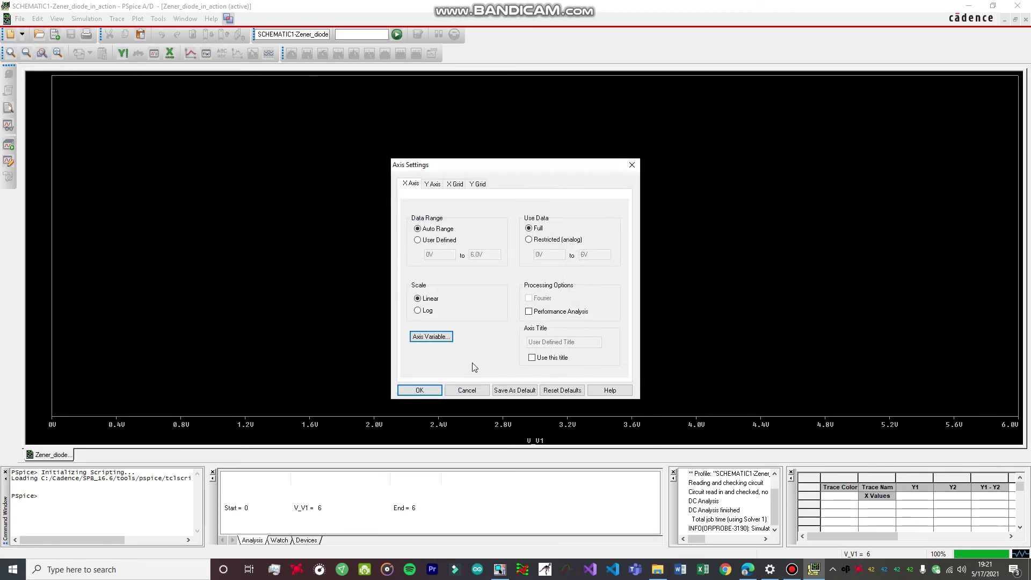
left_click(421, 390)
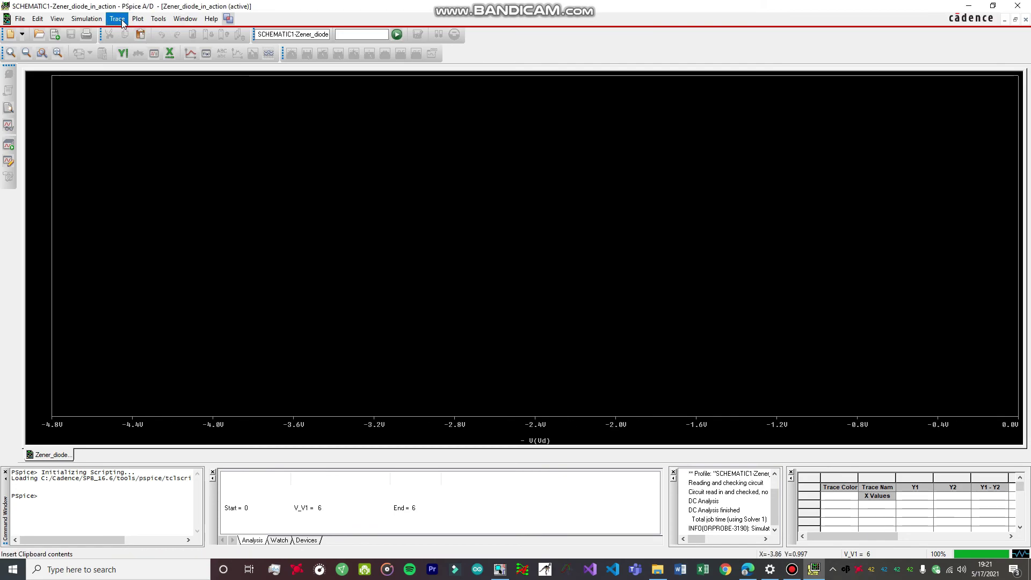
Step: Add the diode current trace I(D1) to the plot
left_click(138, 19)
mouse_move(117, 19)
left_click(141, 31)
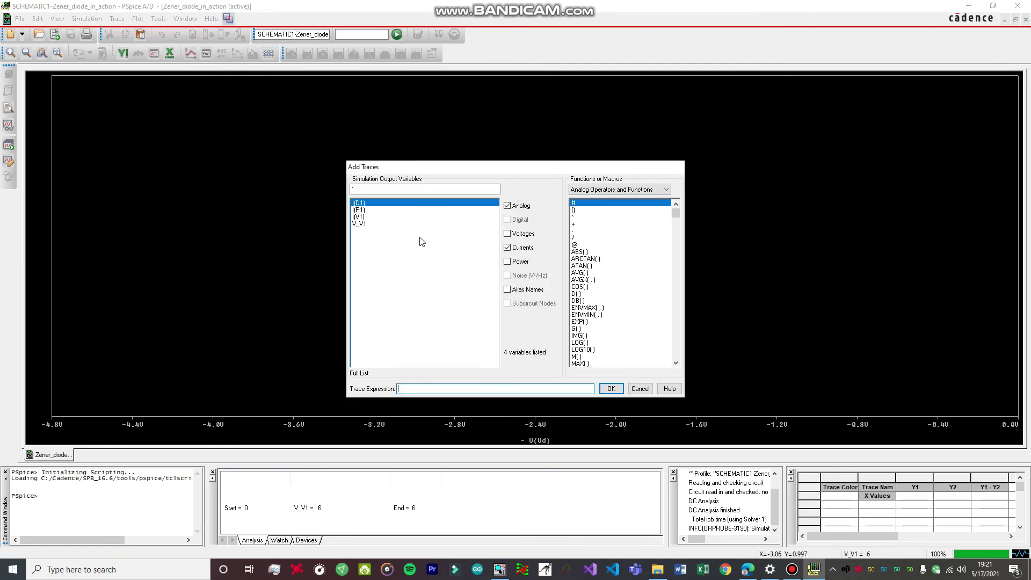
left_click(361, 206)
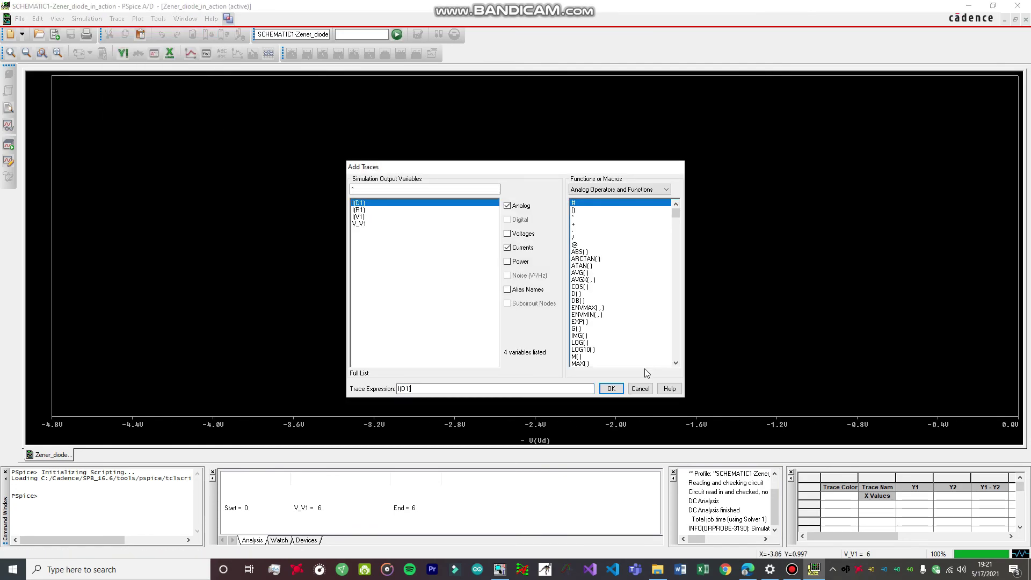
left_click(611, 388)
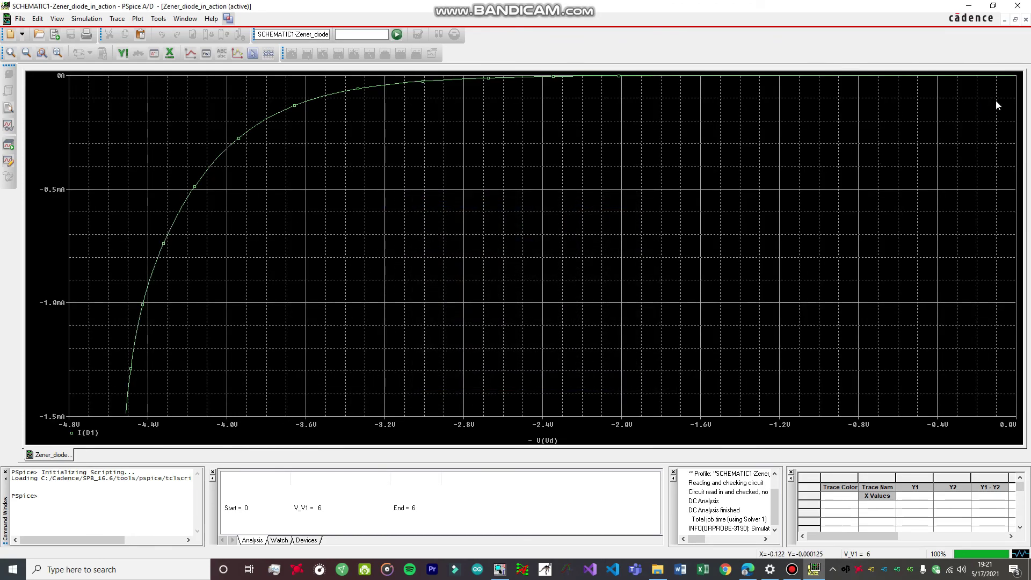